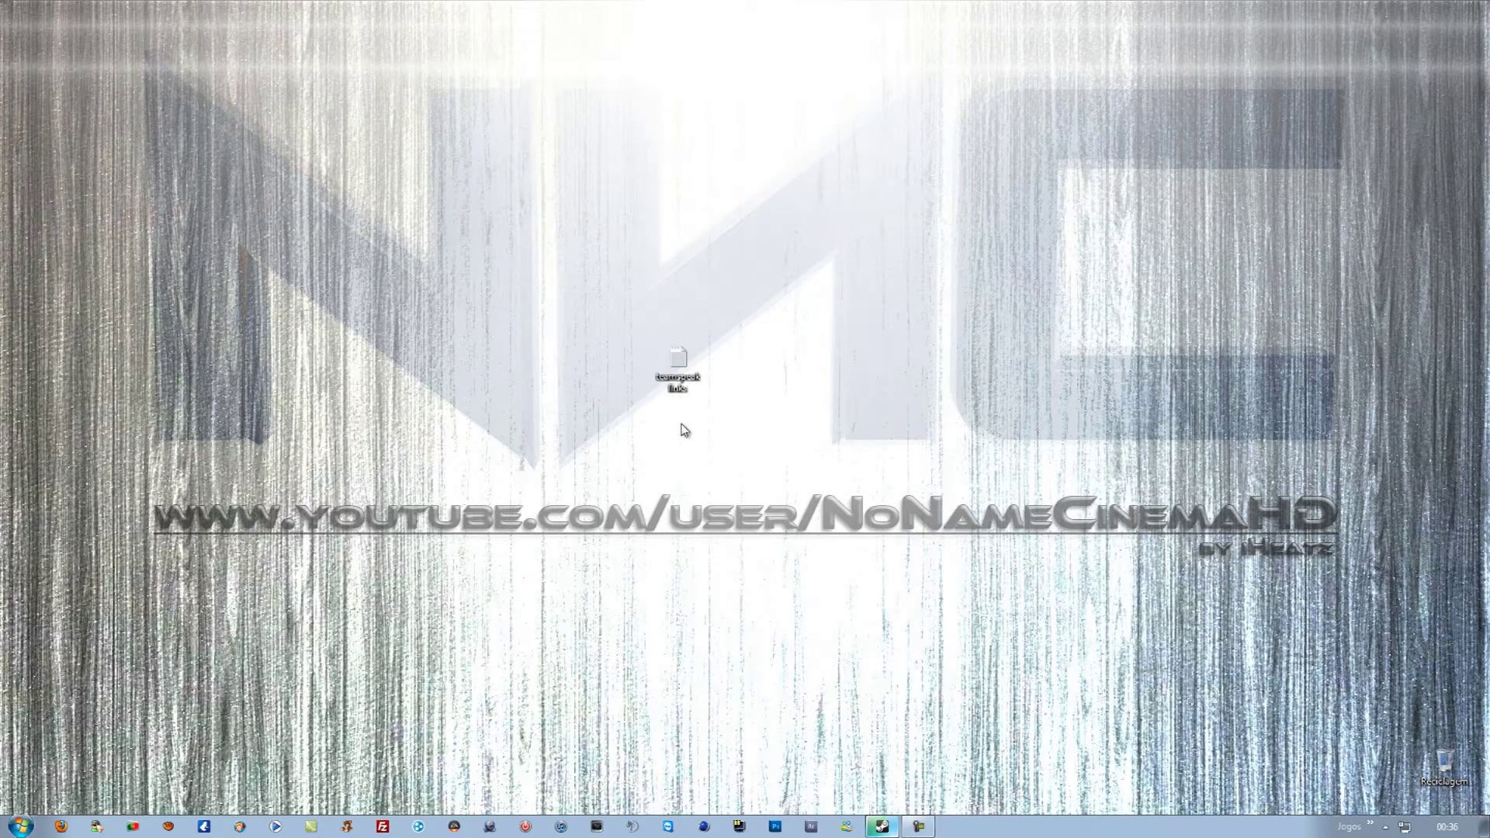
Step: Dismiss the desktop menu and open the Start menu listing programs, Computer and Control Panel
right_click(683, 429)
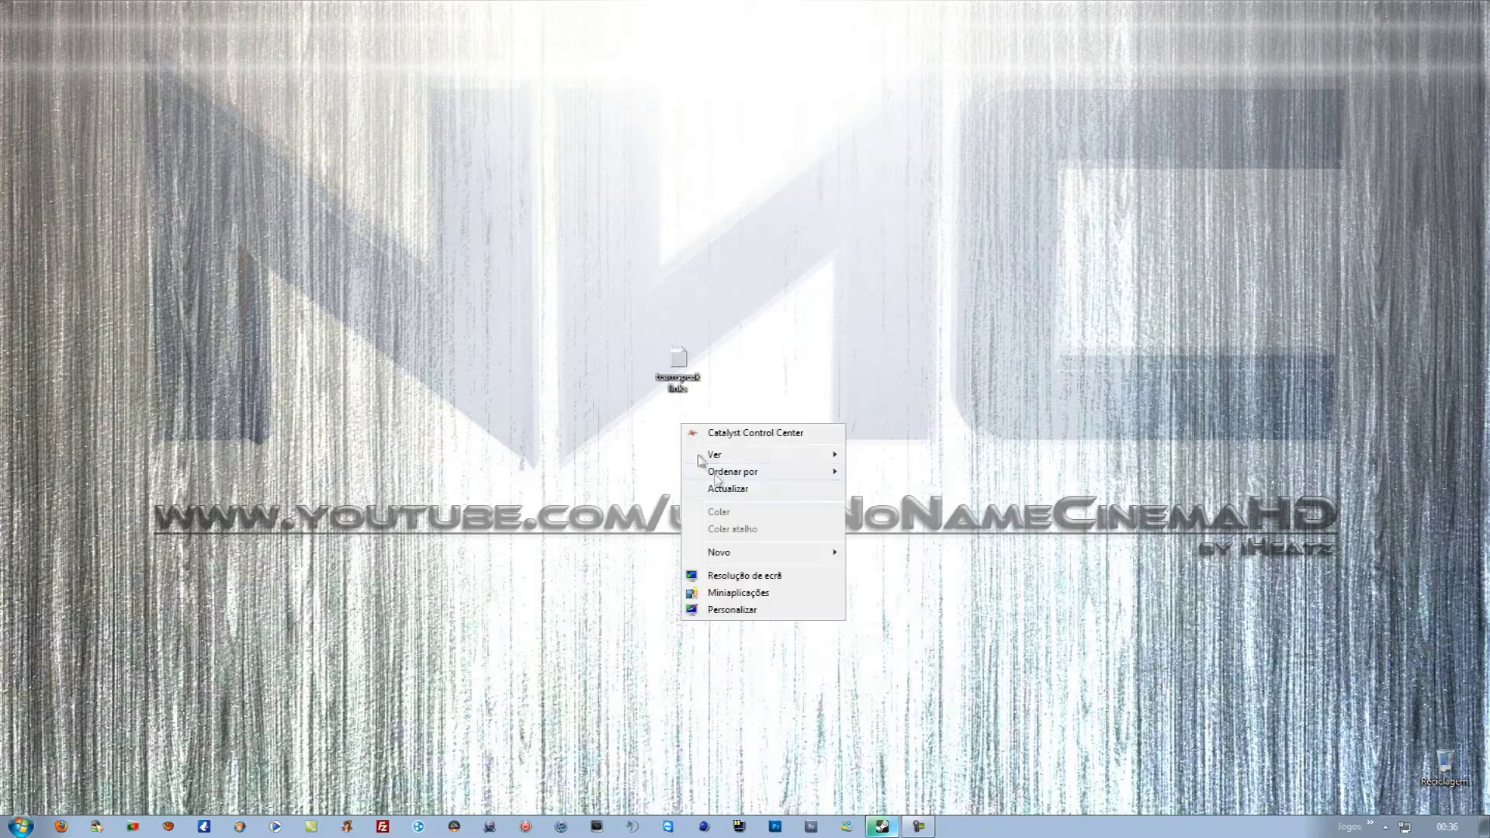
click(736, 494)
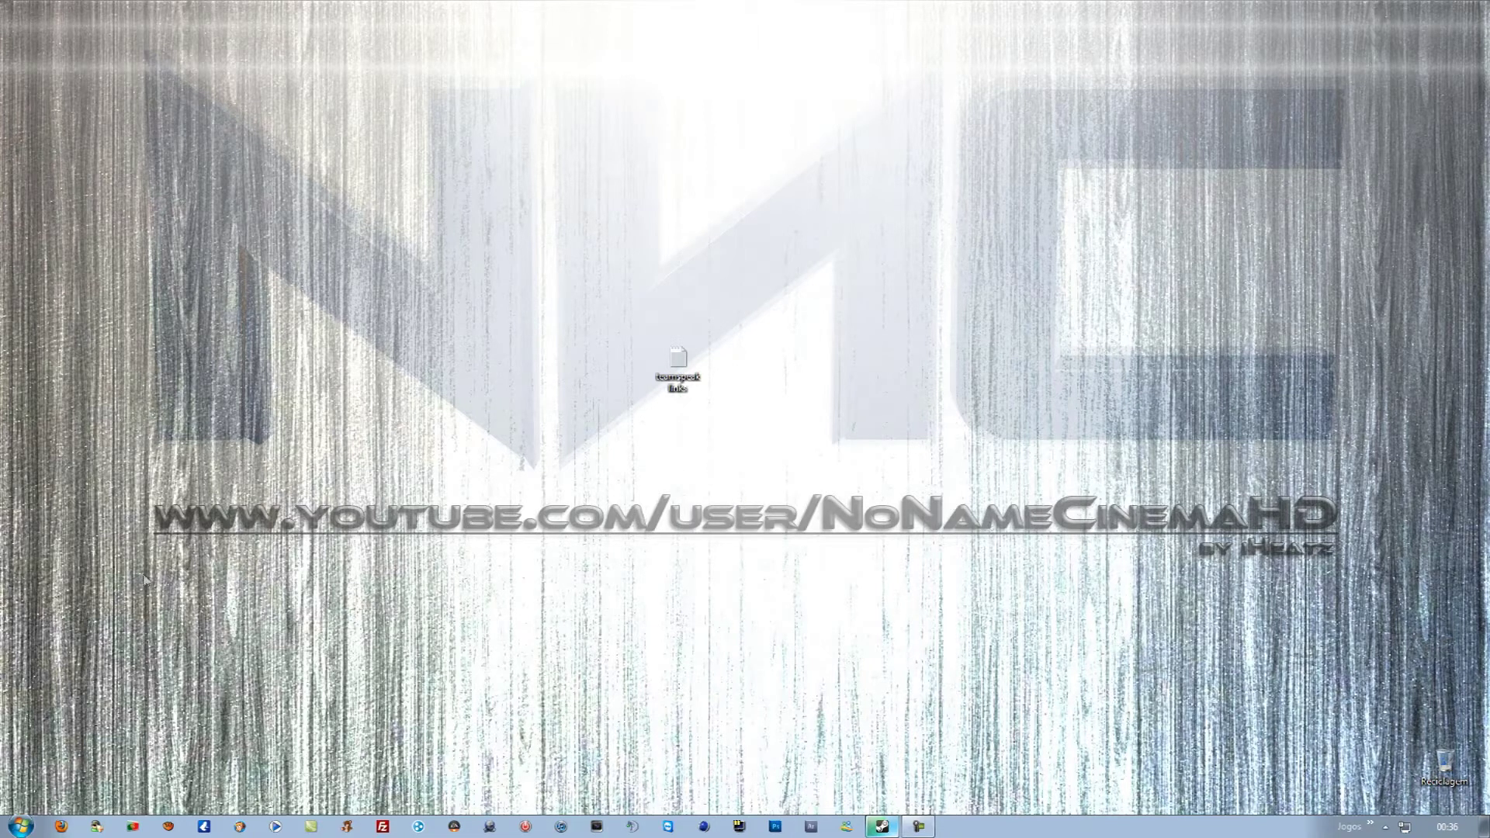
key(super)
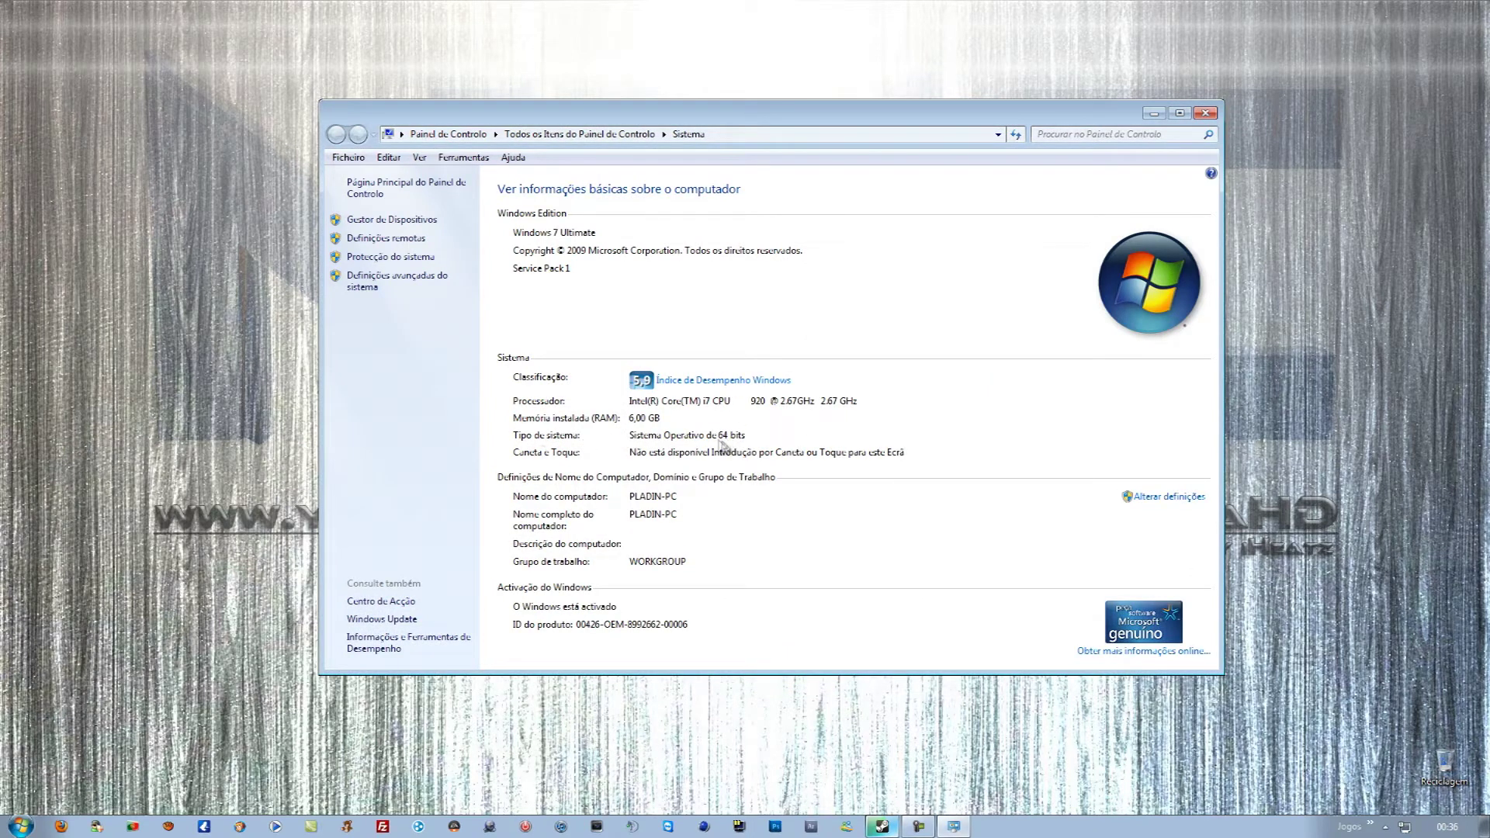
Step: Close the System window after confirming the 64-bit operating system
click(1205, 113)
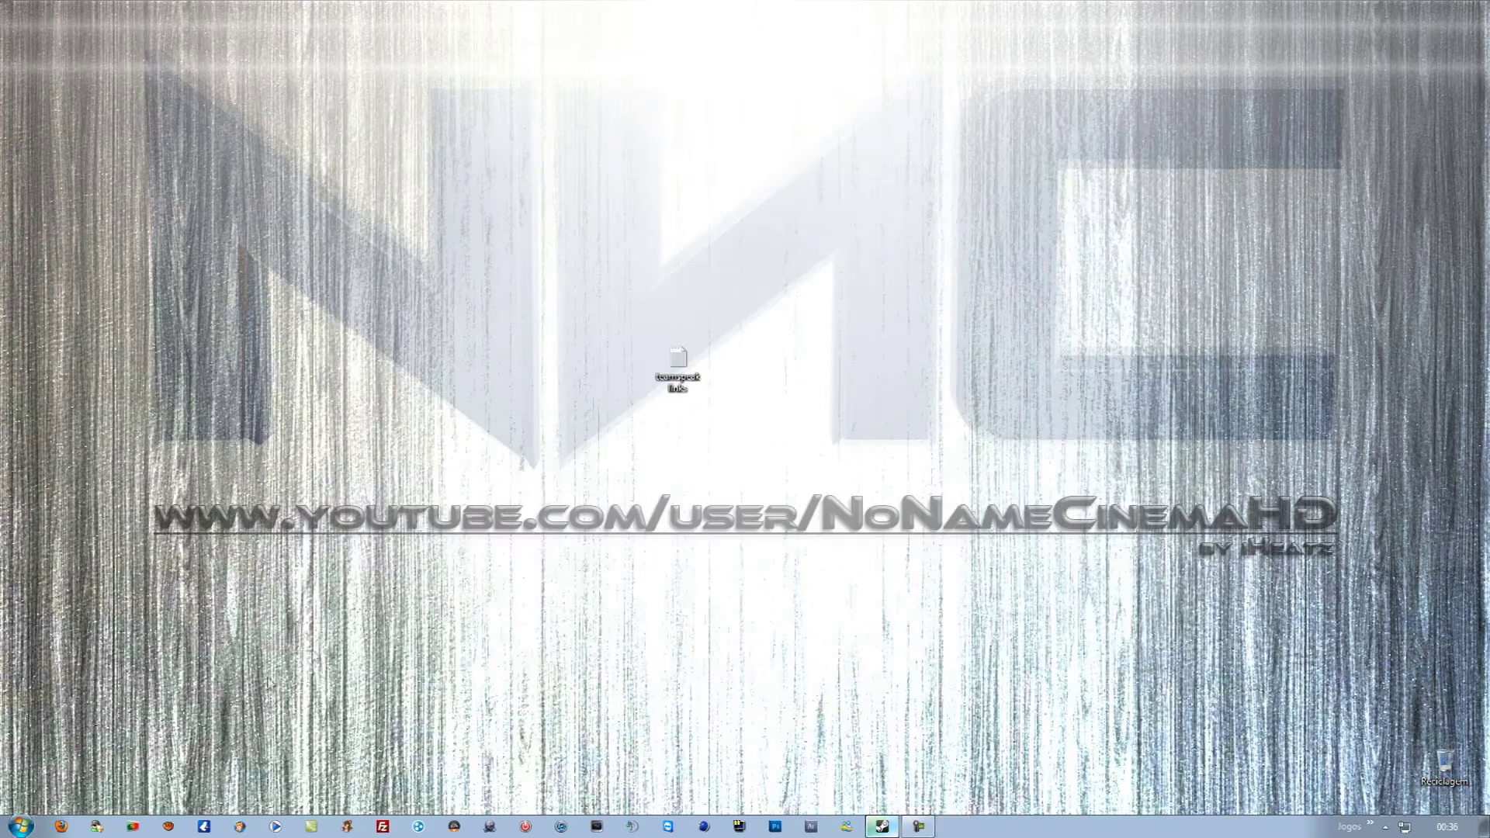
Step: Search Google for teamspeak and go to the TeamSpeak website's Downloads page
click(63, 827)
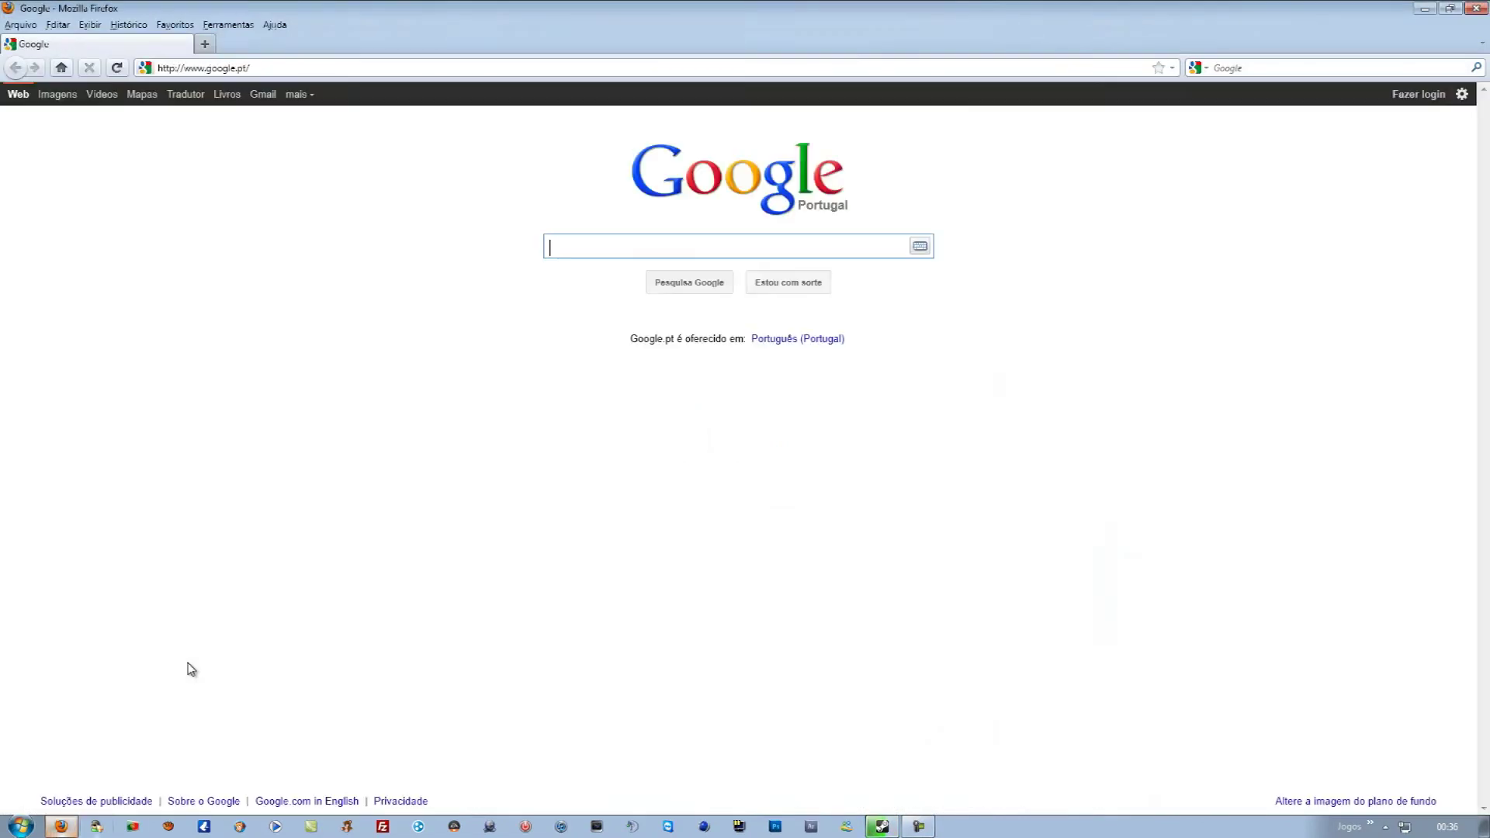
text(teams)
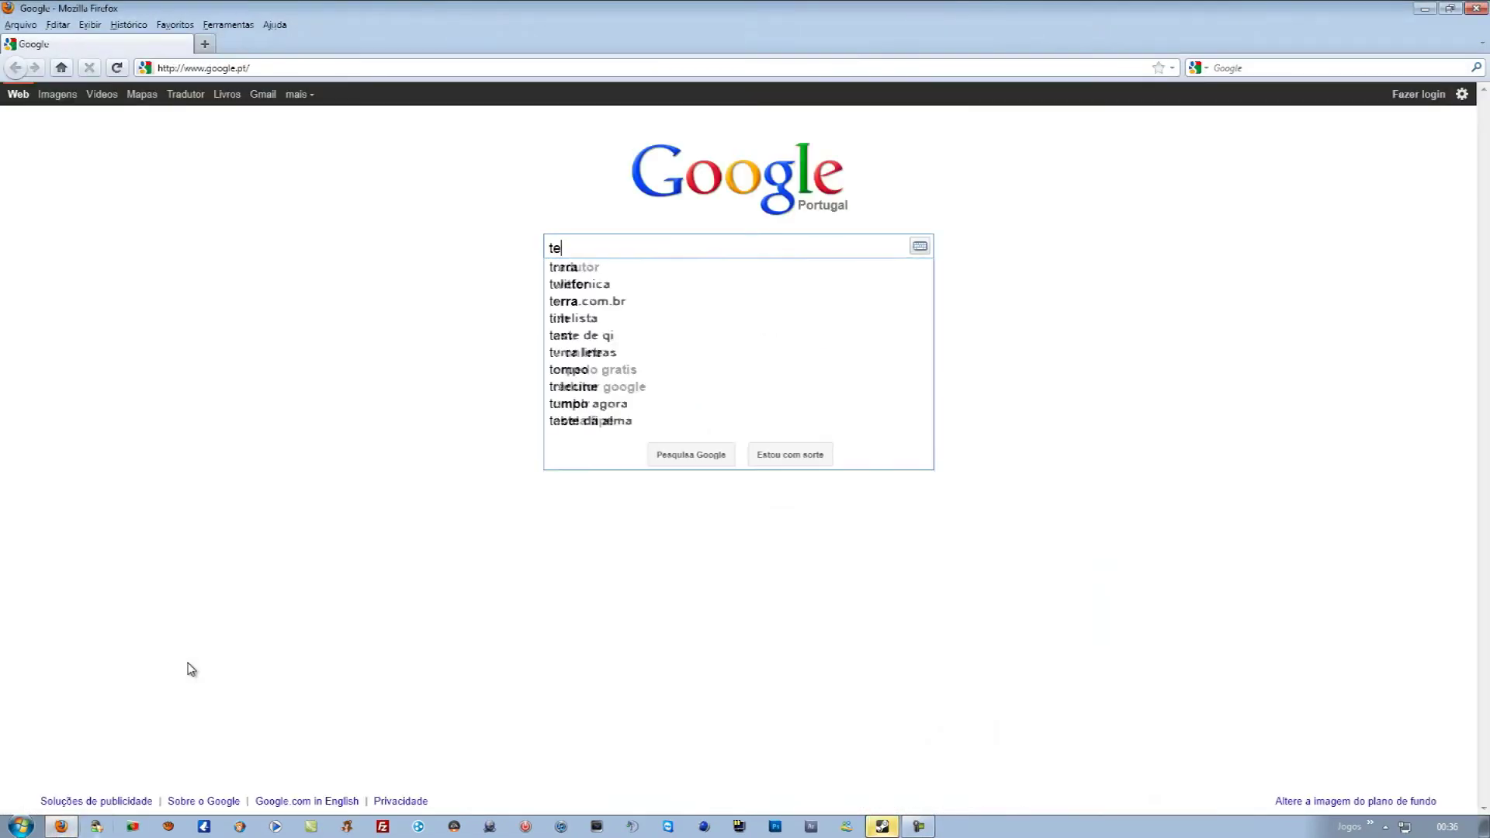
text(pa)
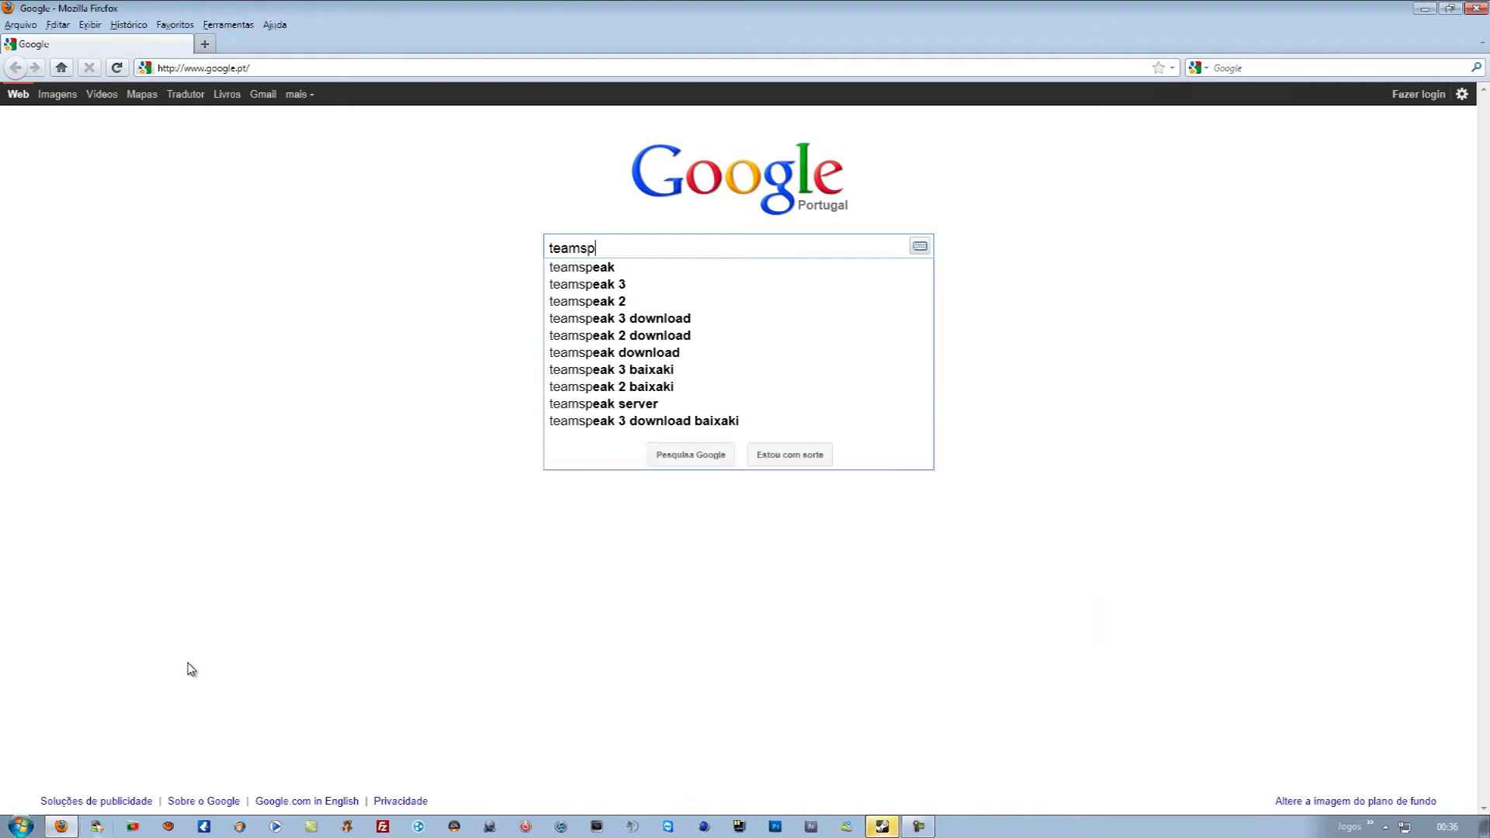
text(eak)
key(Return)
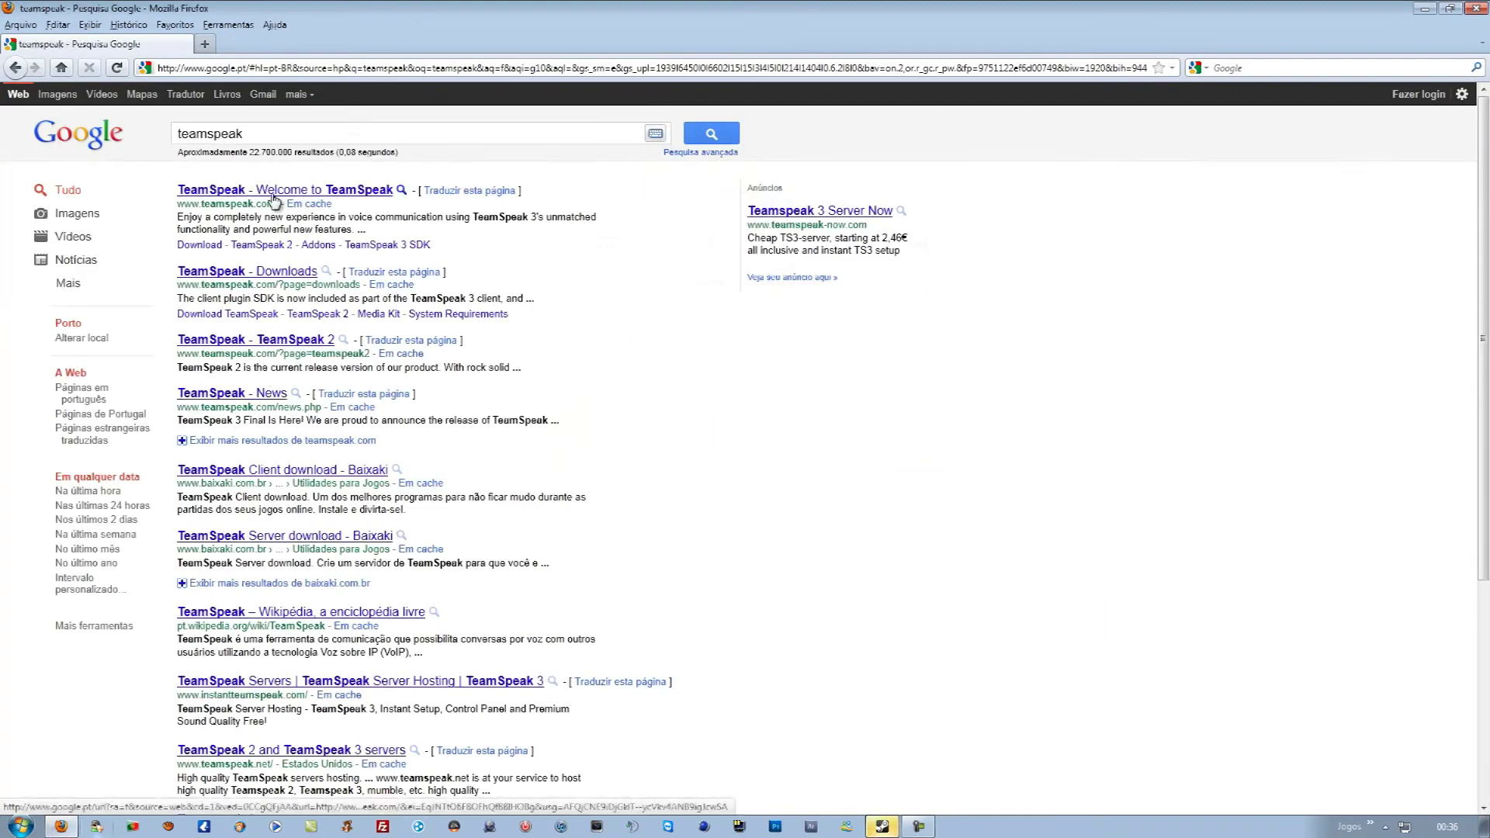
click(276, 190)
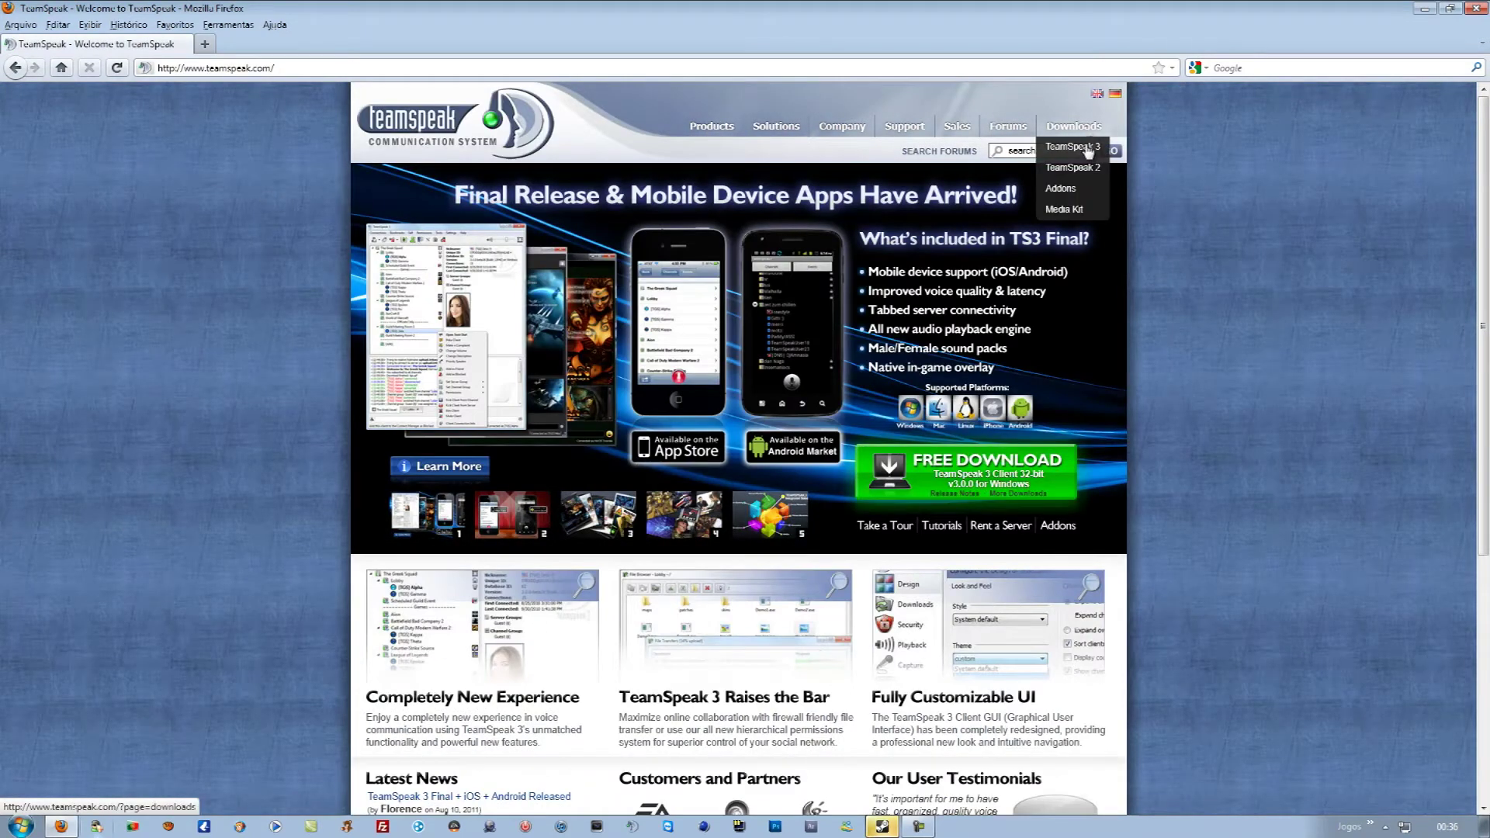
click(1086, 148)
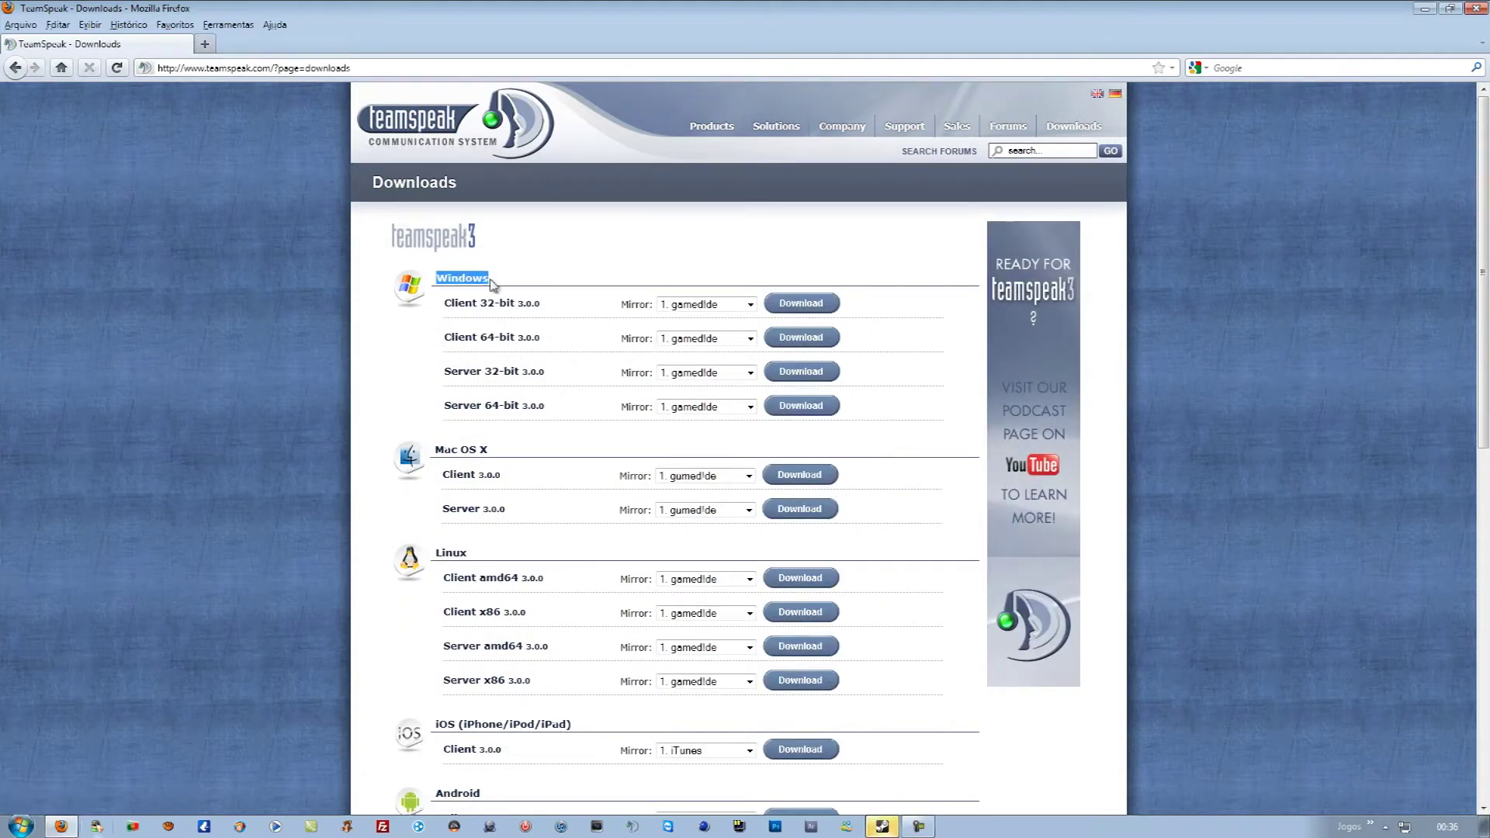
Step: Download the Server 64-bit package, accepting the licence, as teamspeak3-server_win64-3.0.0.zip on the desktop
drag(445, 411, 500, 407)
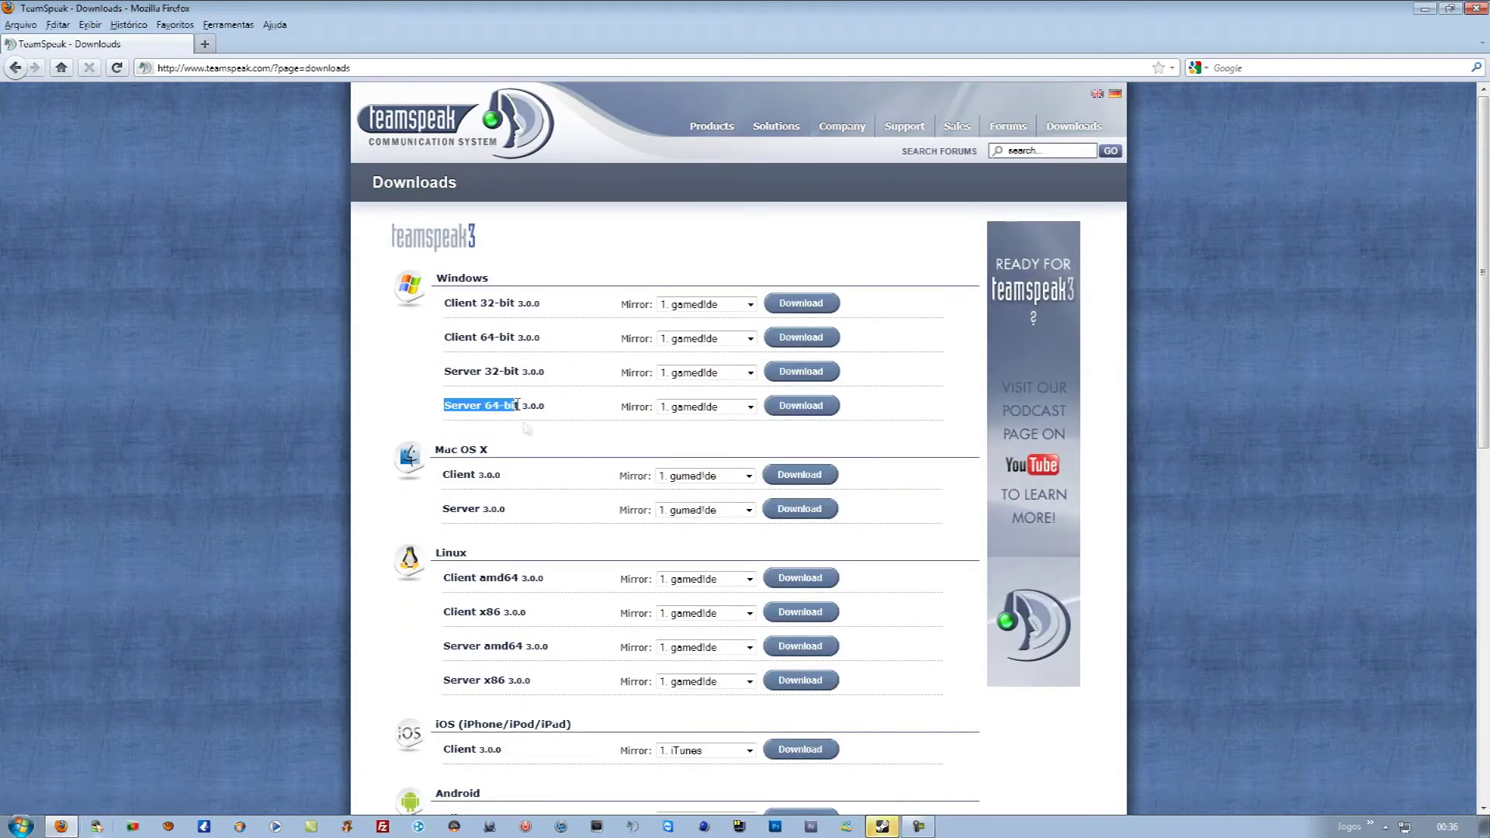
click(546, 439)
click(824, 409)
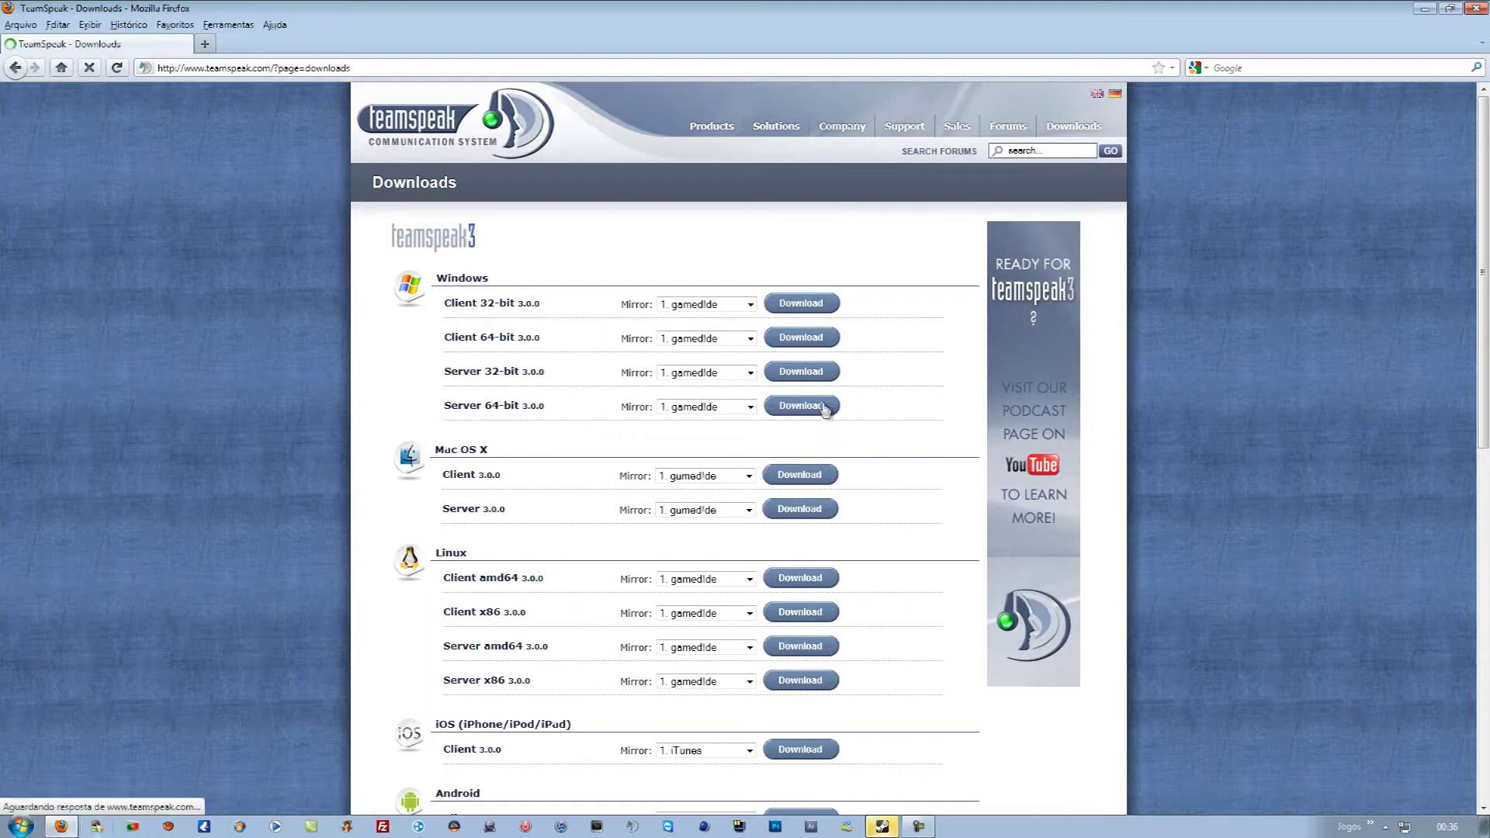
click(720, 605)
click(776, 644)
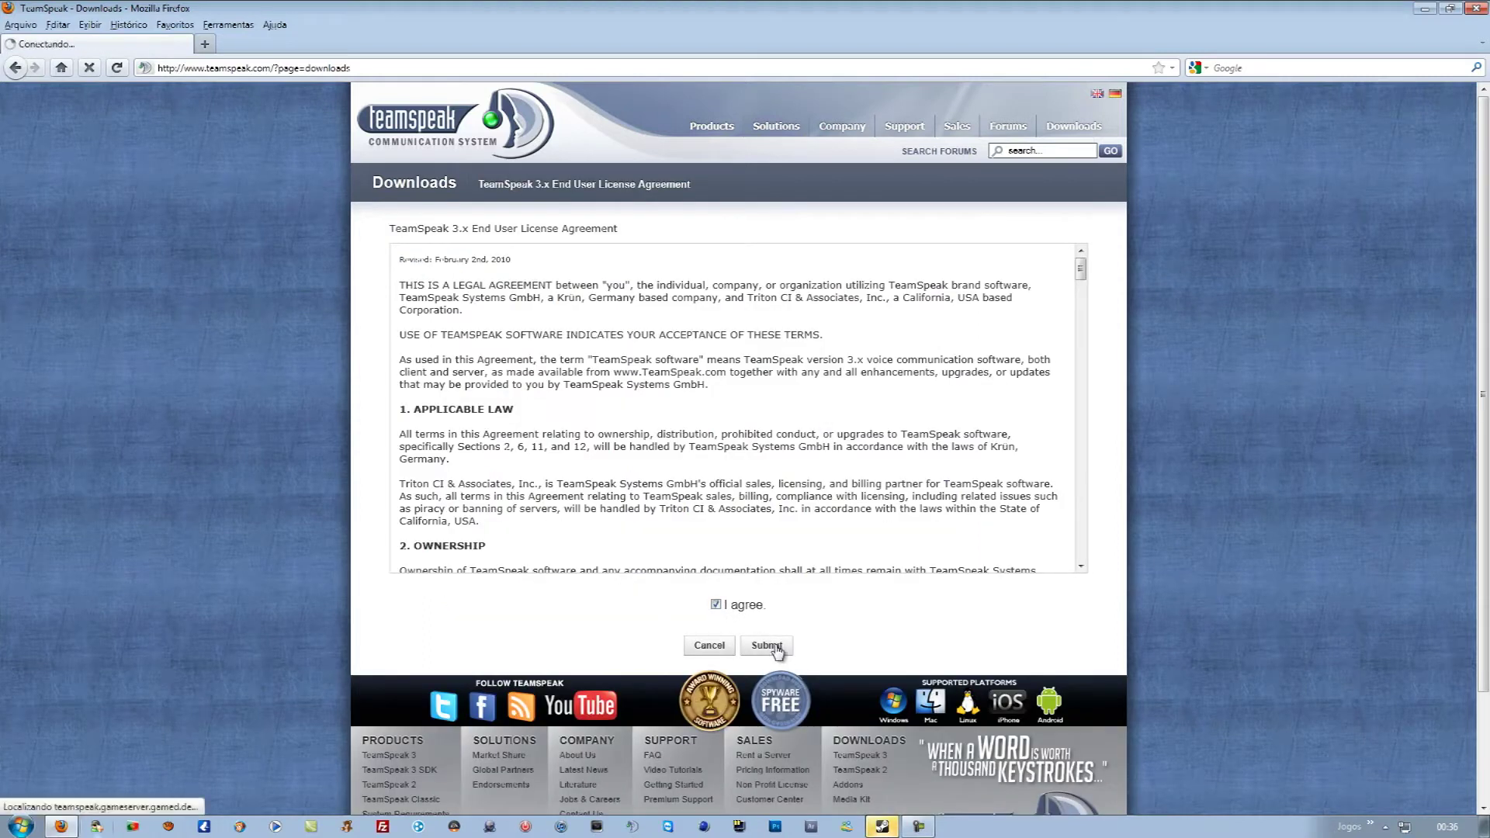
click(799, 509)
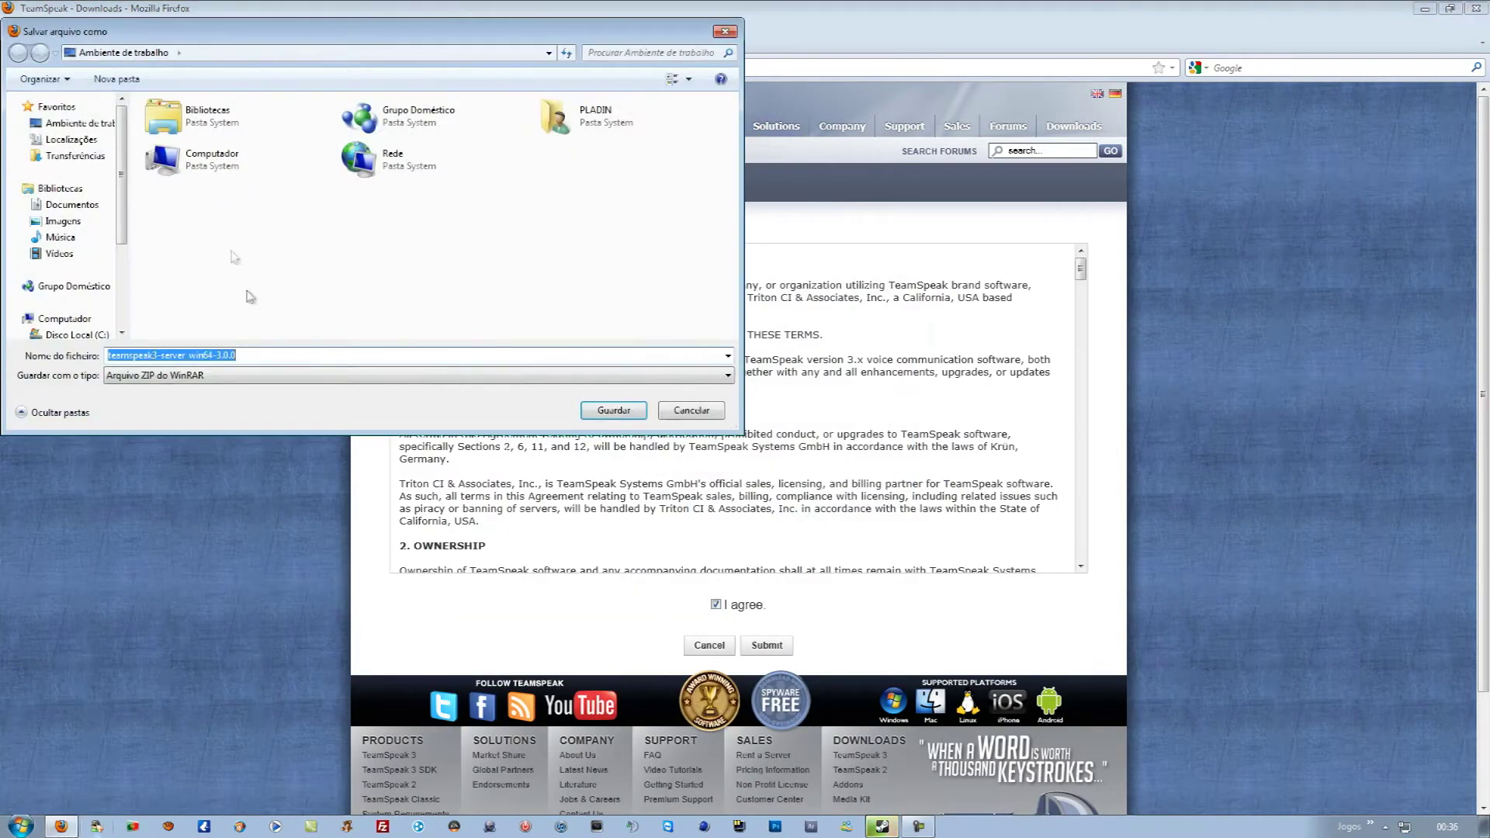
click(613, 410)
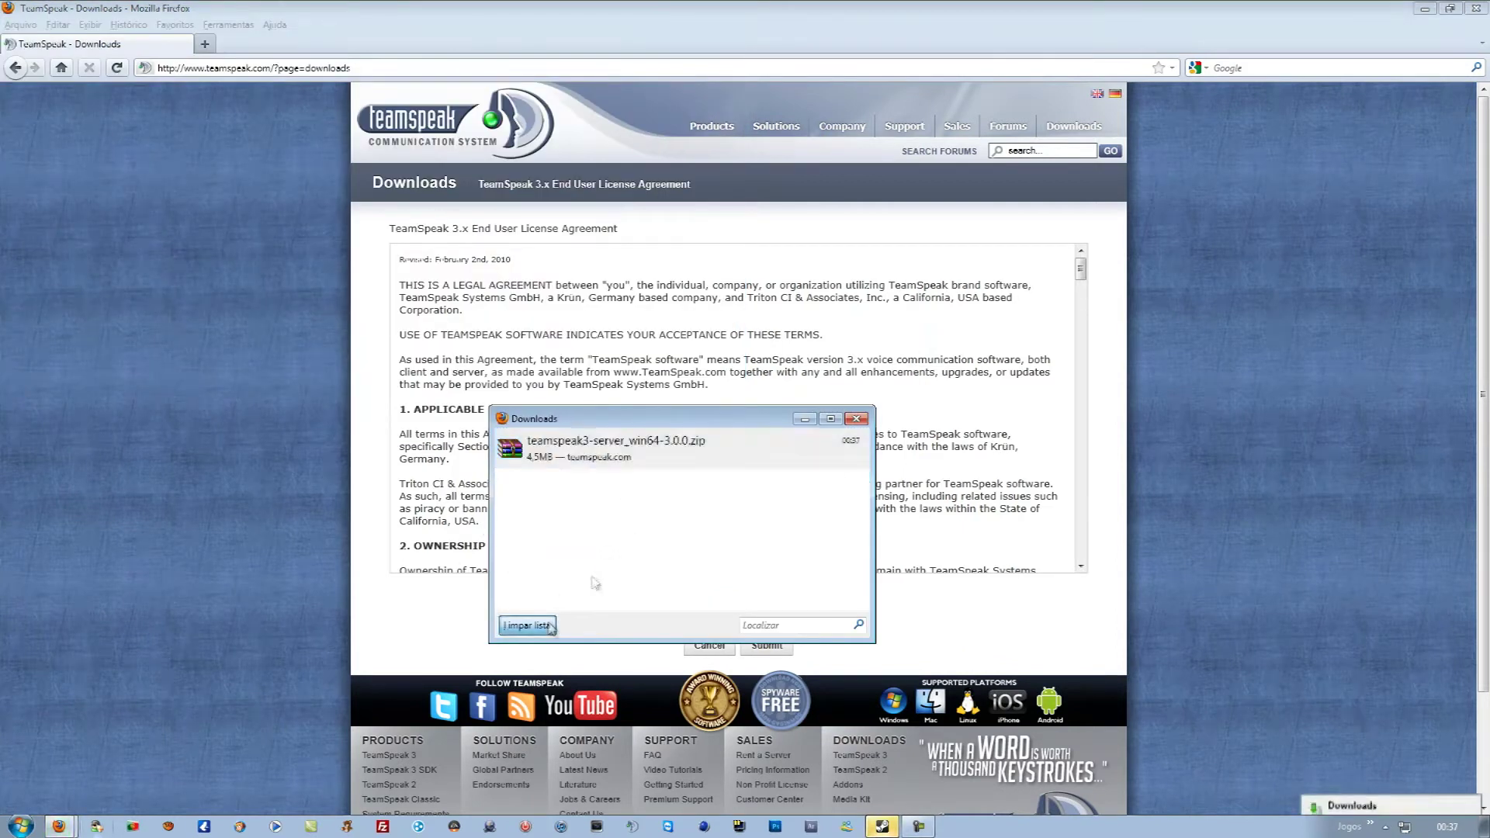
Step: Close Firefox, move the server zip to the desktop centre, and extract it to teamspeak3-server_win64
click(855, 418)
click(1475, 9)
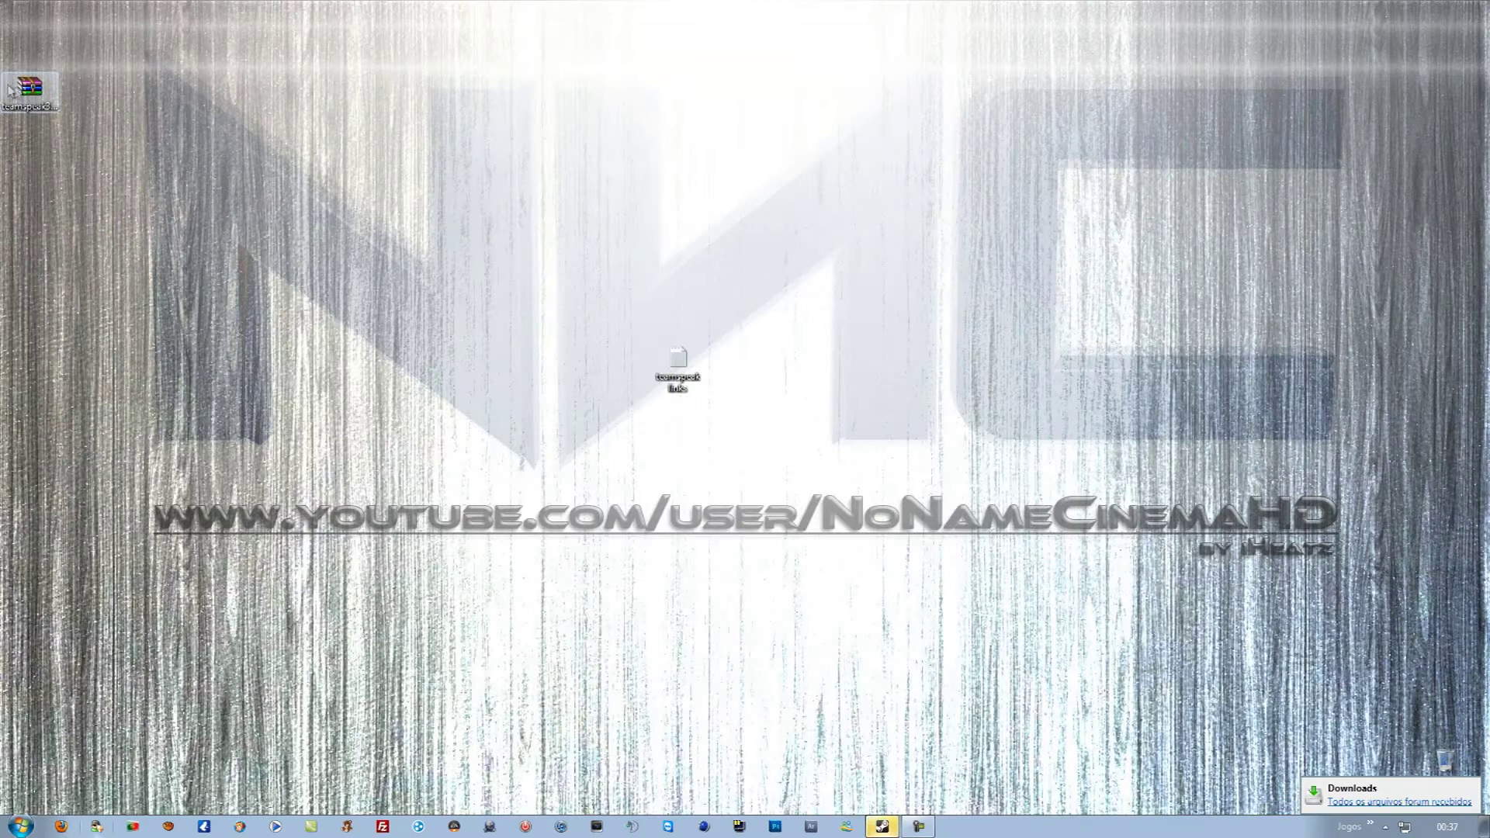
drag(30, 89, 567, 384)
right_click(567, 387)
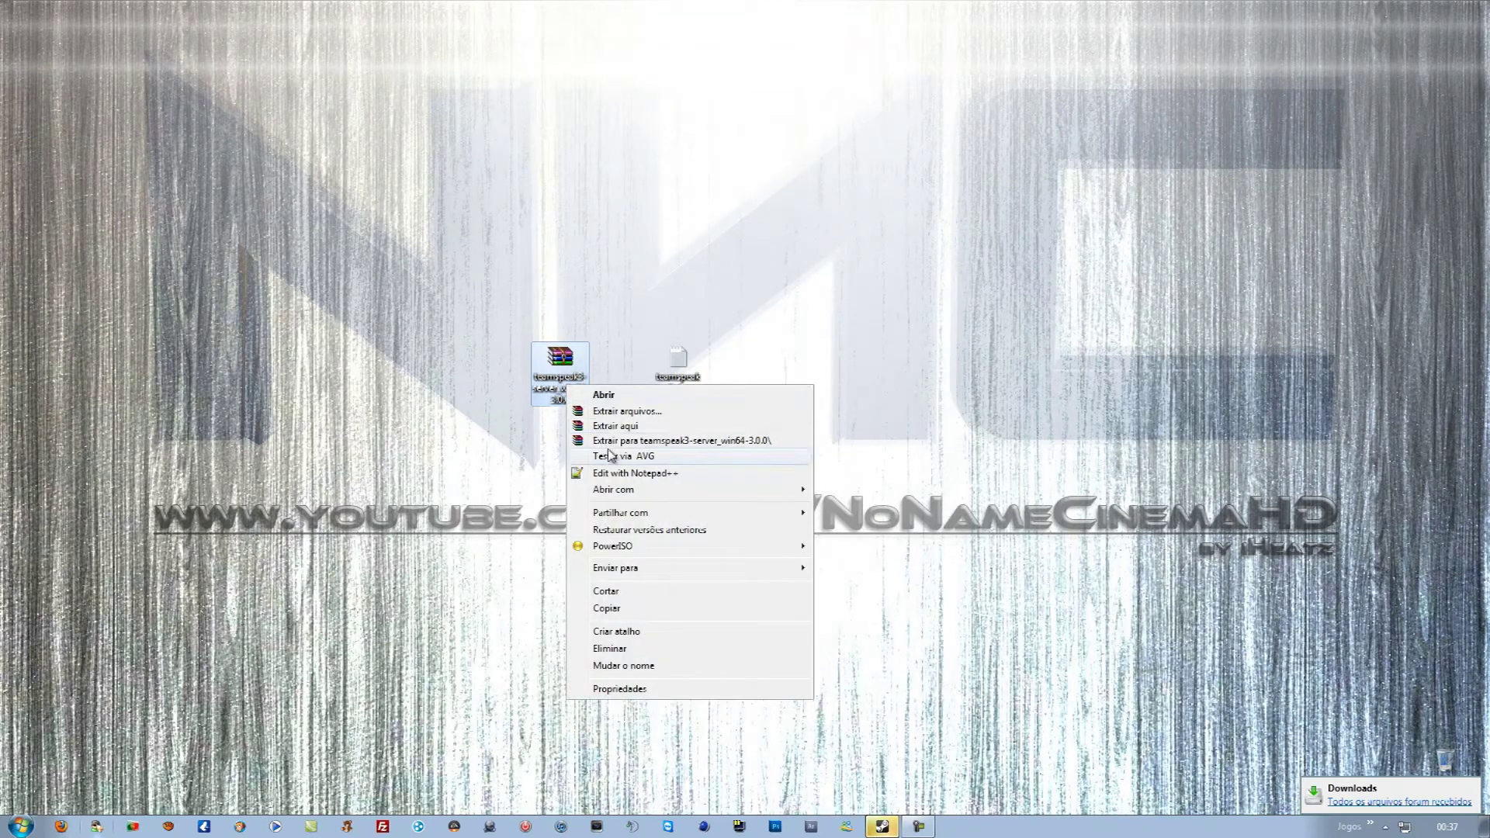
click(596, 438)
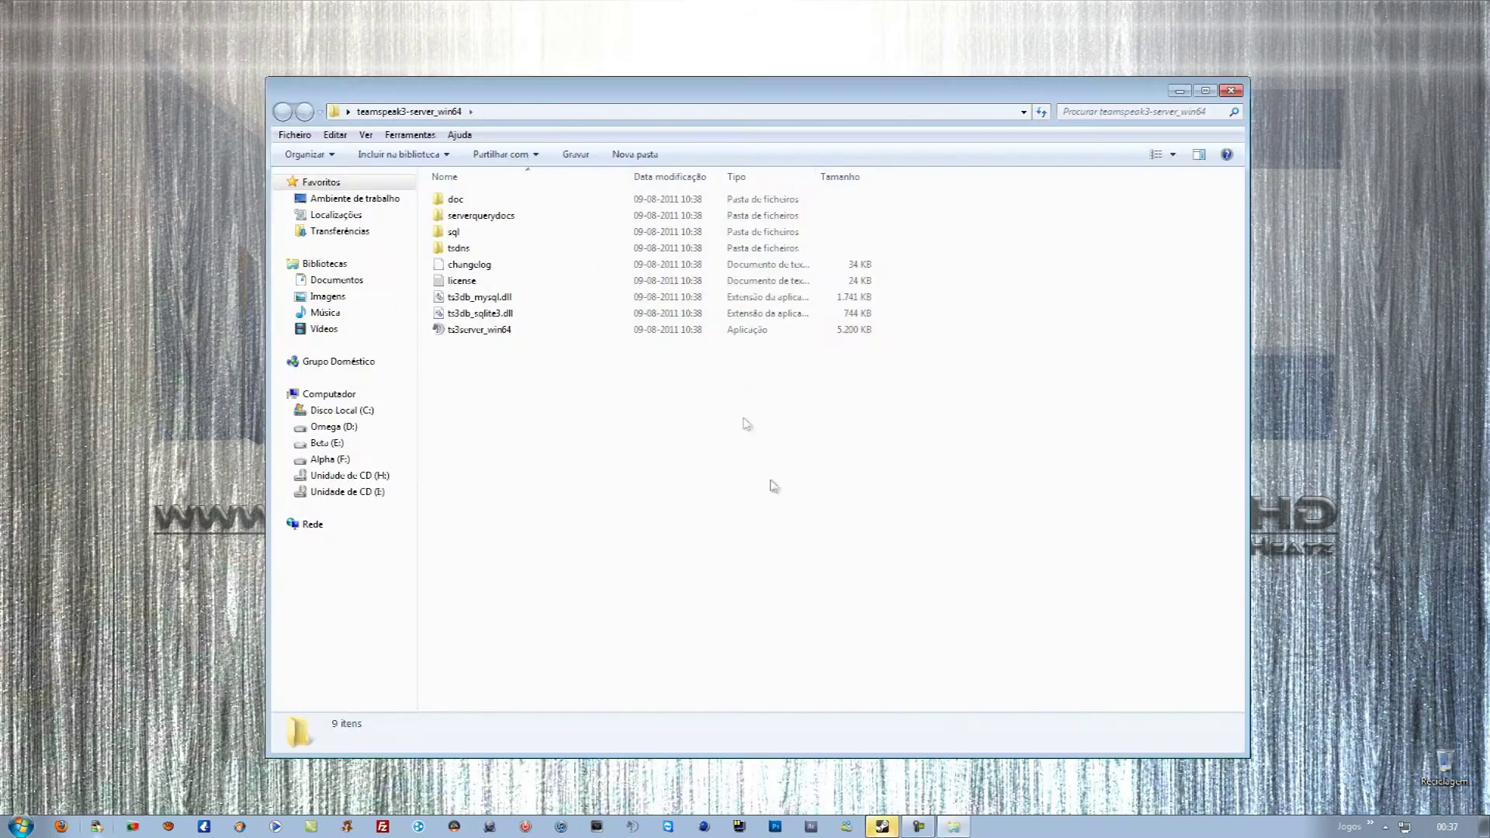
Step: Look over the extracted folder's ts3server_win64 application, then close the folder
right_click(669, 447)
click(732, 528)
click(466, 332)
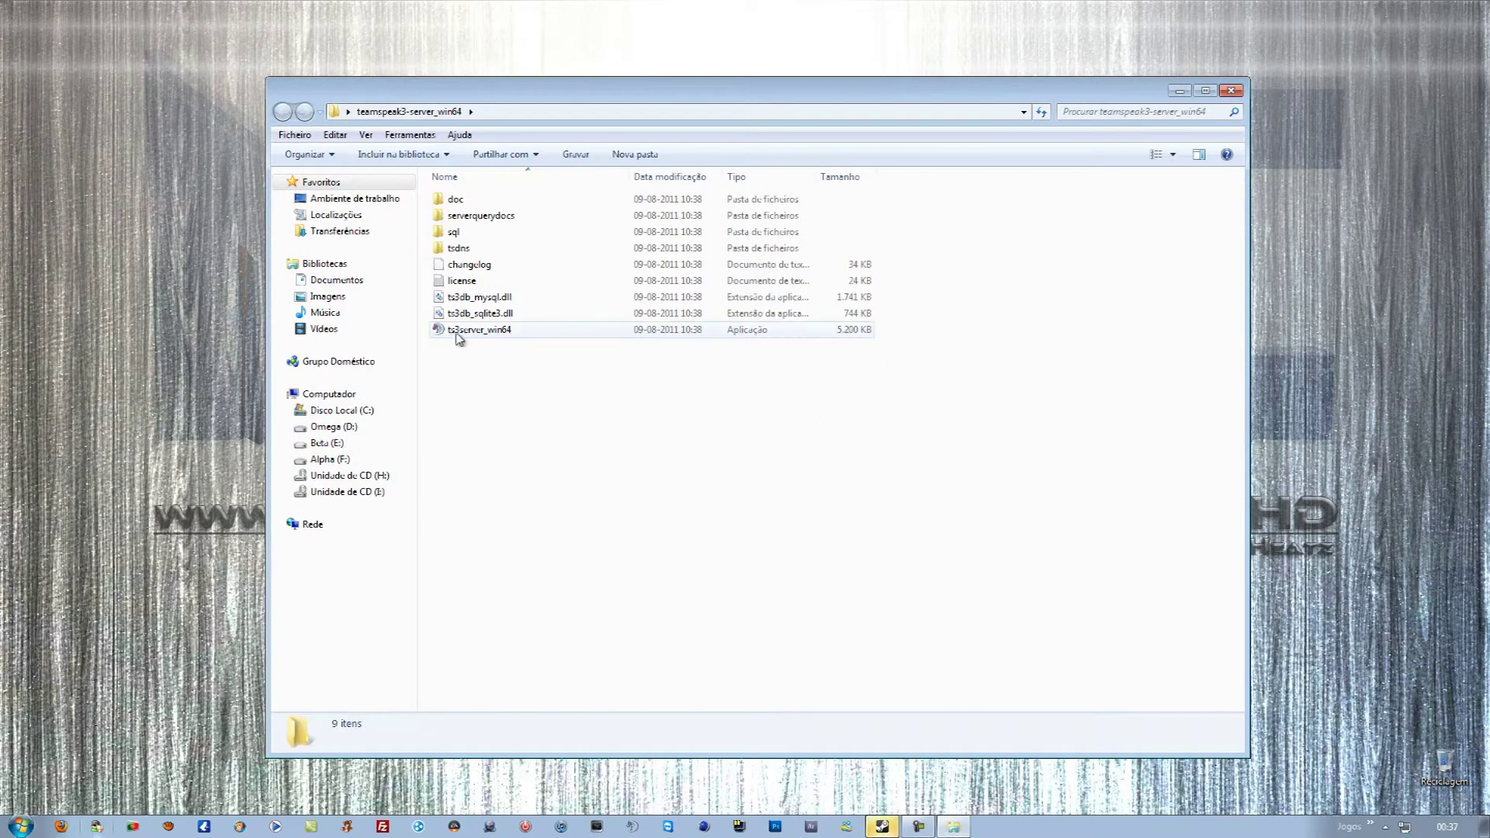
click(481, 370)
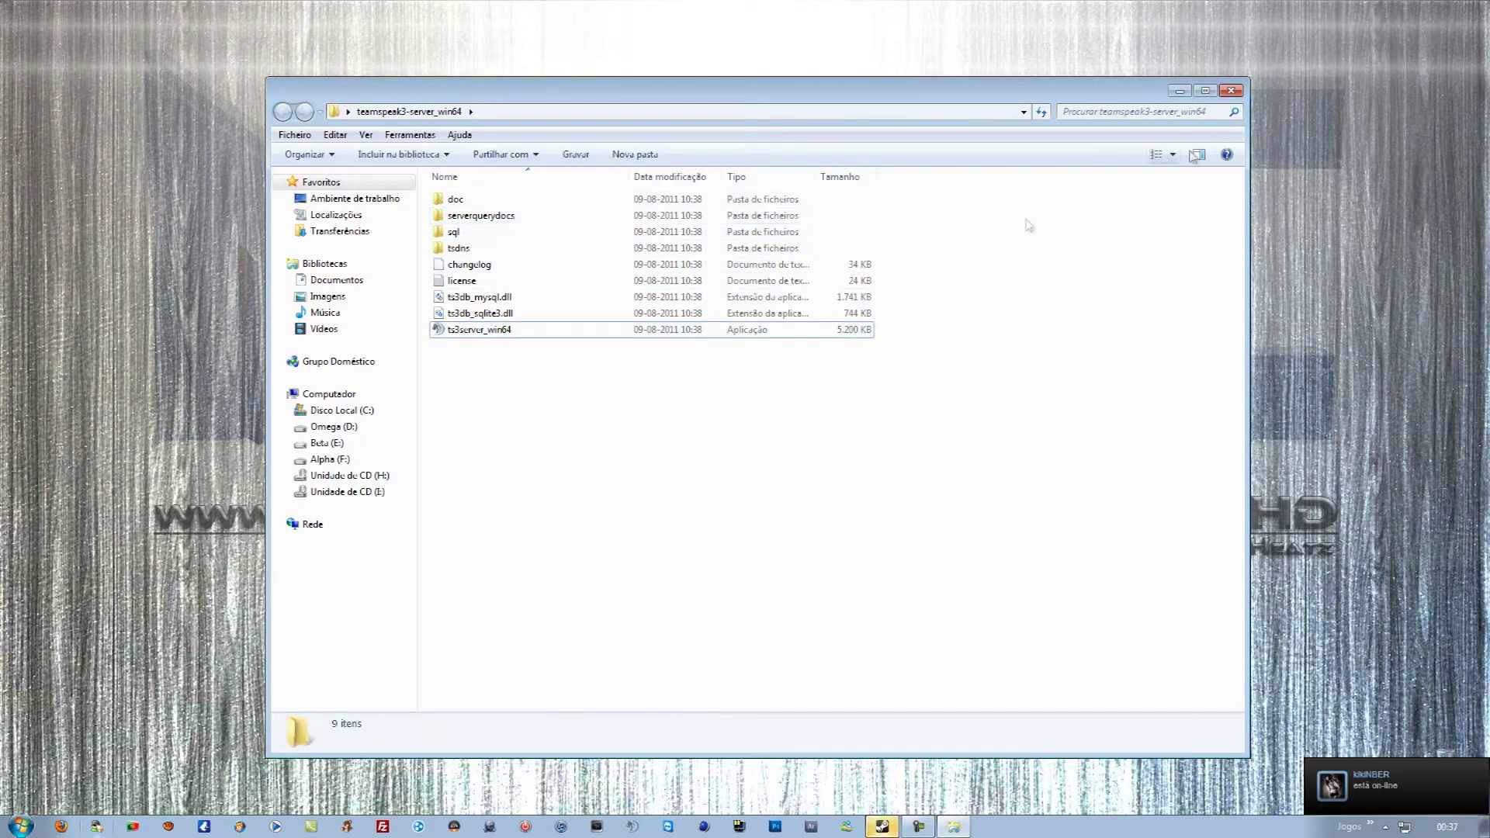
click(1230, 91)
right_click(855, 352)
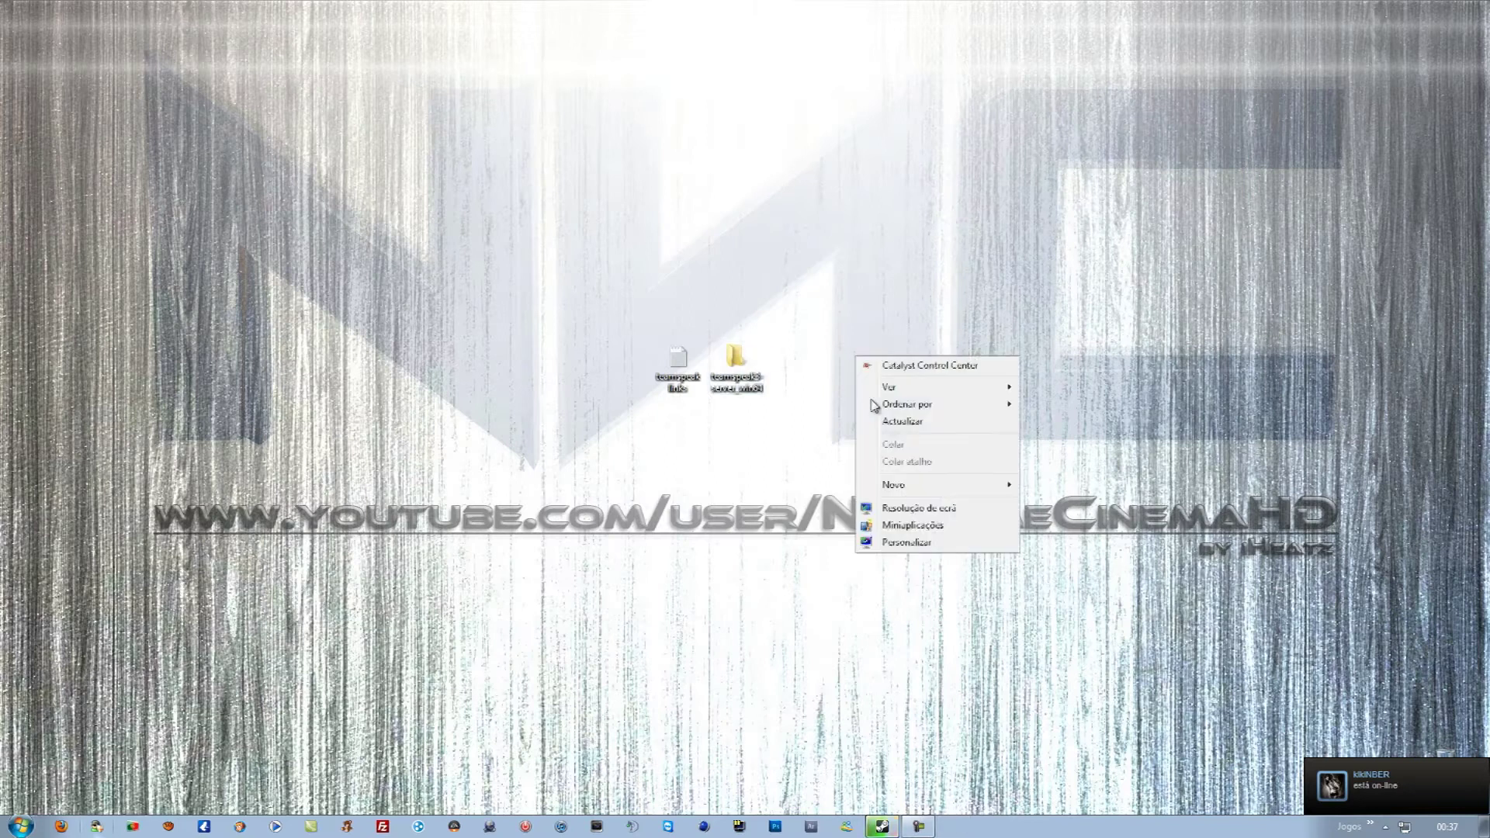
click(857, 464)
right_click(834, 450)
click(732, 450)
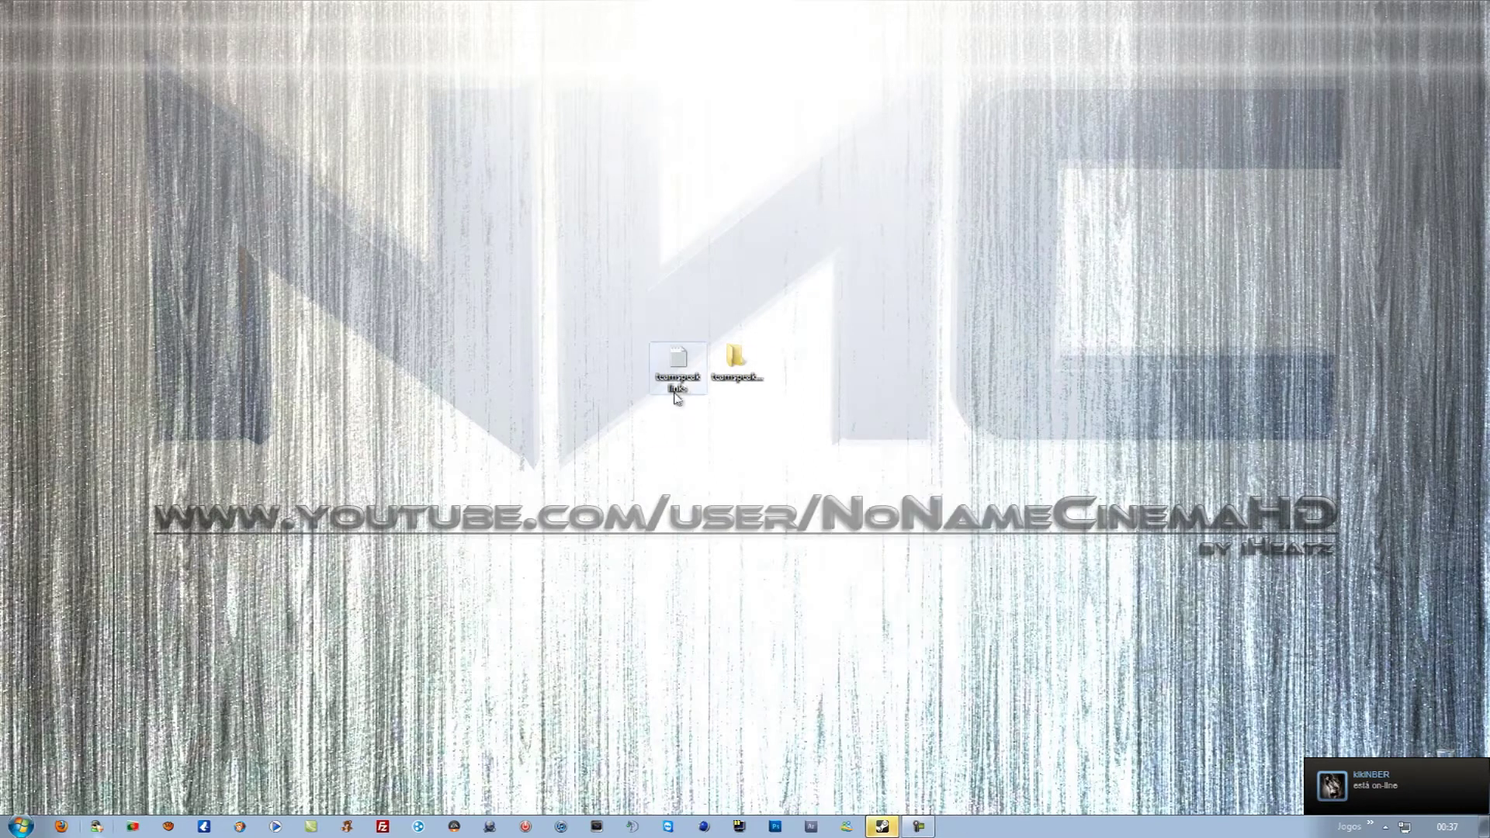
Step: Open the teamspeak links notes, review ports 9987, 10011 and 30033, then minimize them
double_click(678, 380)
mouse_move(222, 256)
mouse_down()
mouse_move(198, 256)
mouse_move(166, 208)
mouse_up()
click(218, 234)
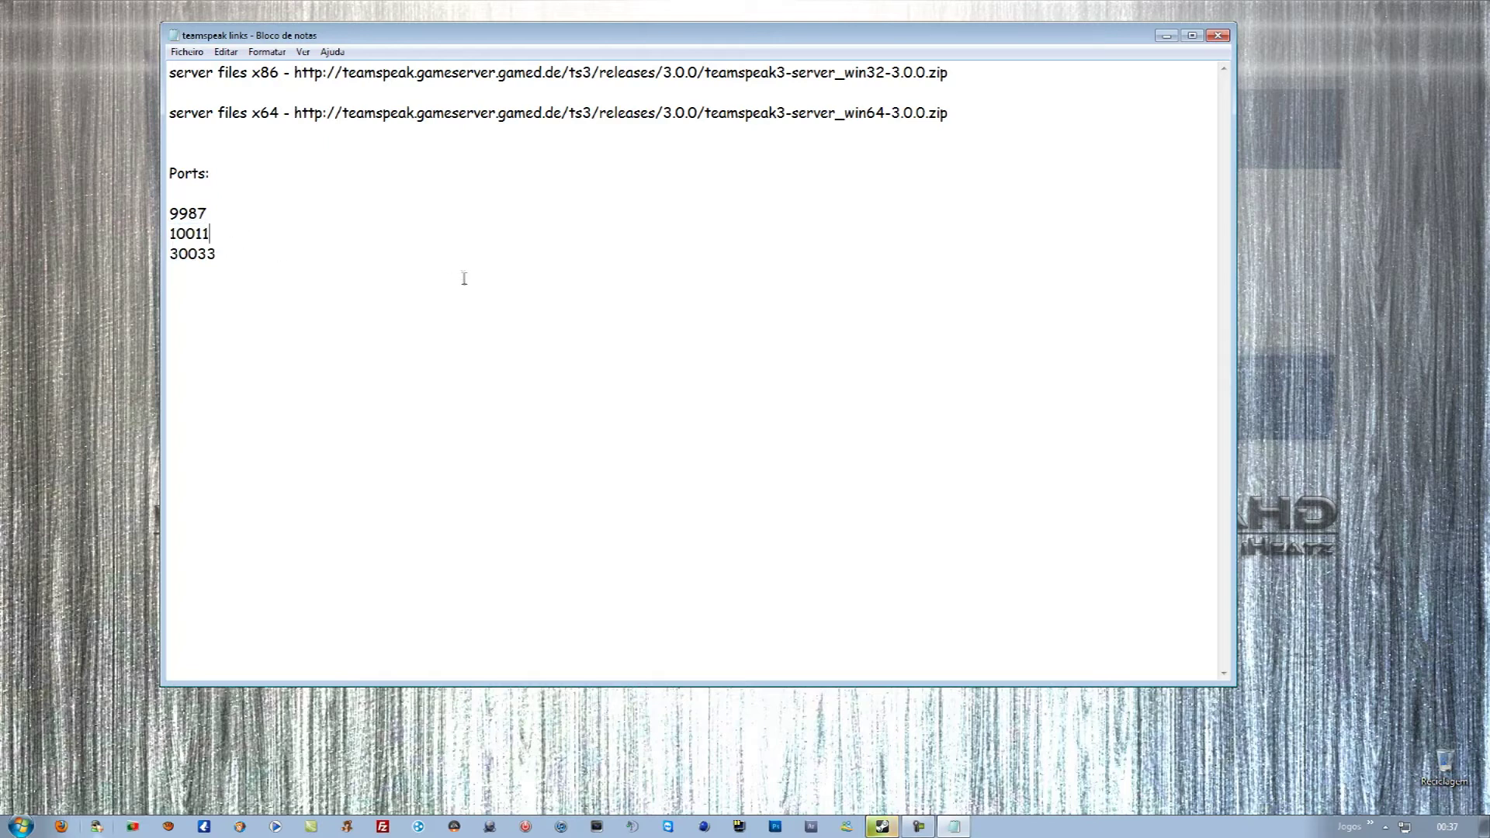
click(1166, 36)
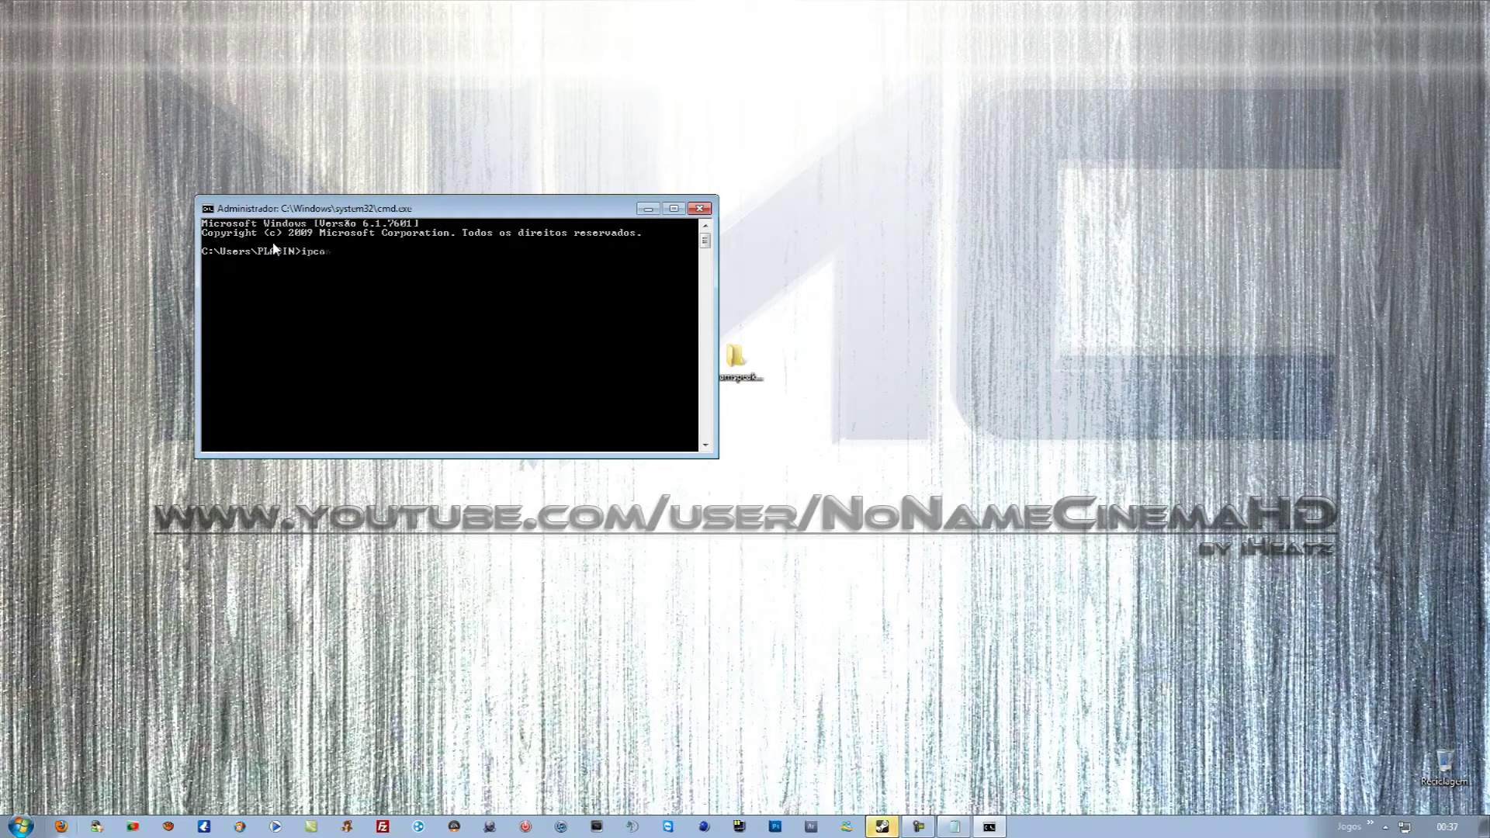
Step: Check the IPv4 address 192.168.1.68 and gateway 192.168.1.254, then close Command Prompt
scroll(422, 302, up, 1)
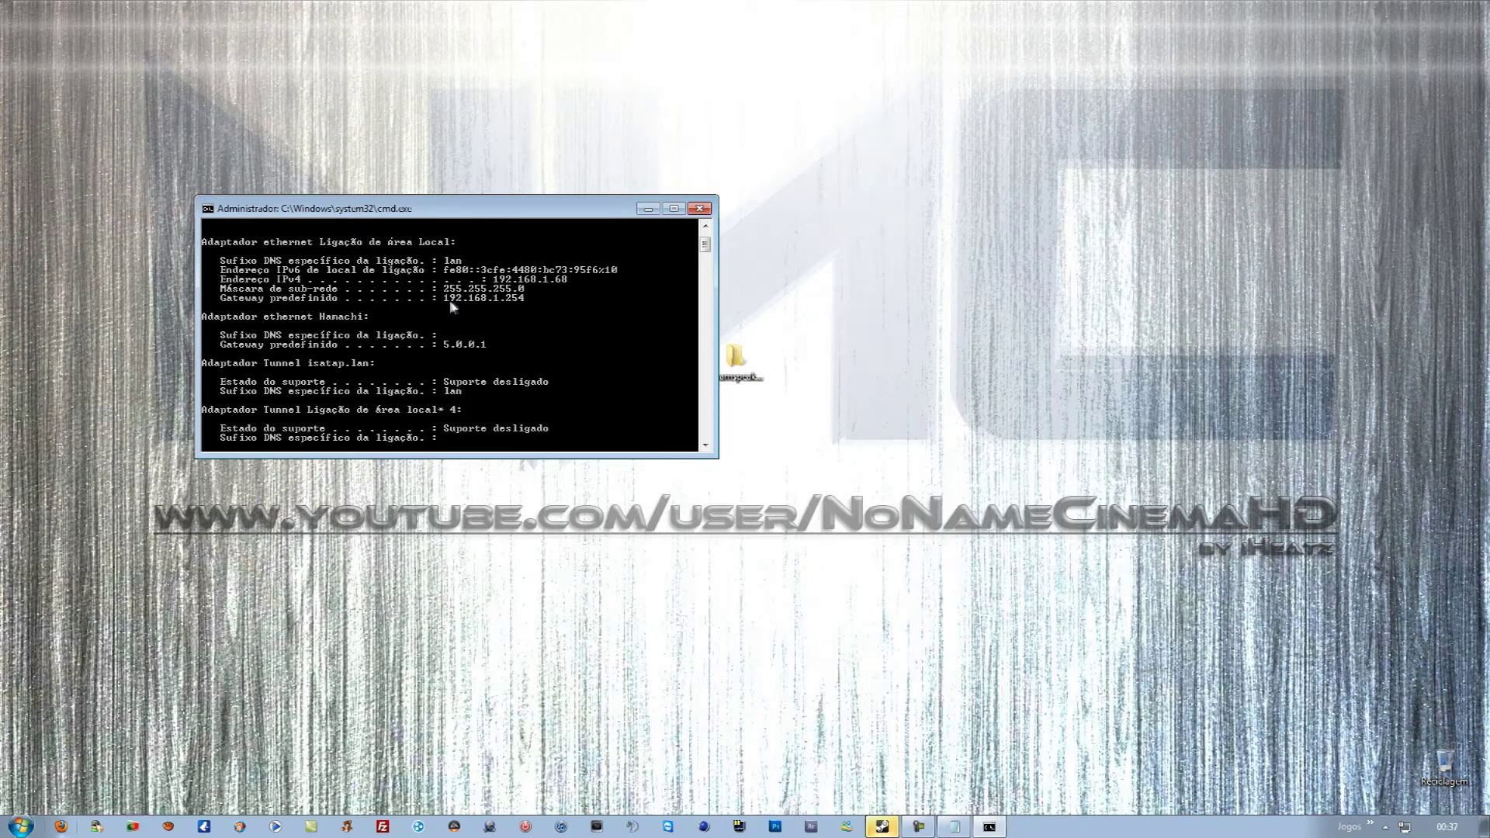
click(699, 208)
Step: Open Firefox and load the router login page at 192.168.1.254
click(61, 826)
click(286, 68)
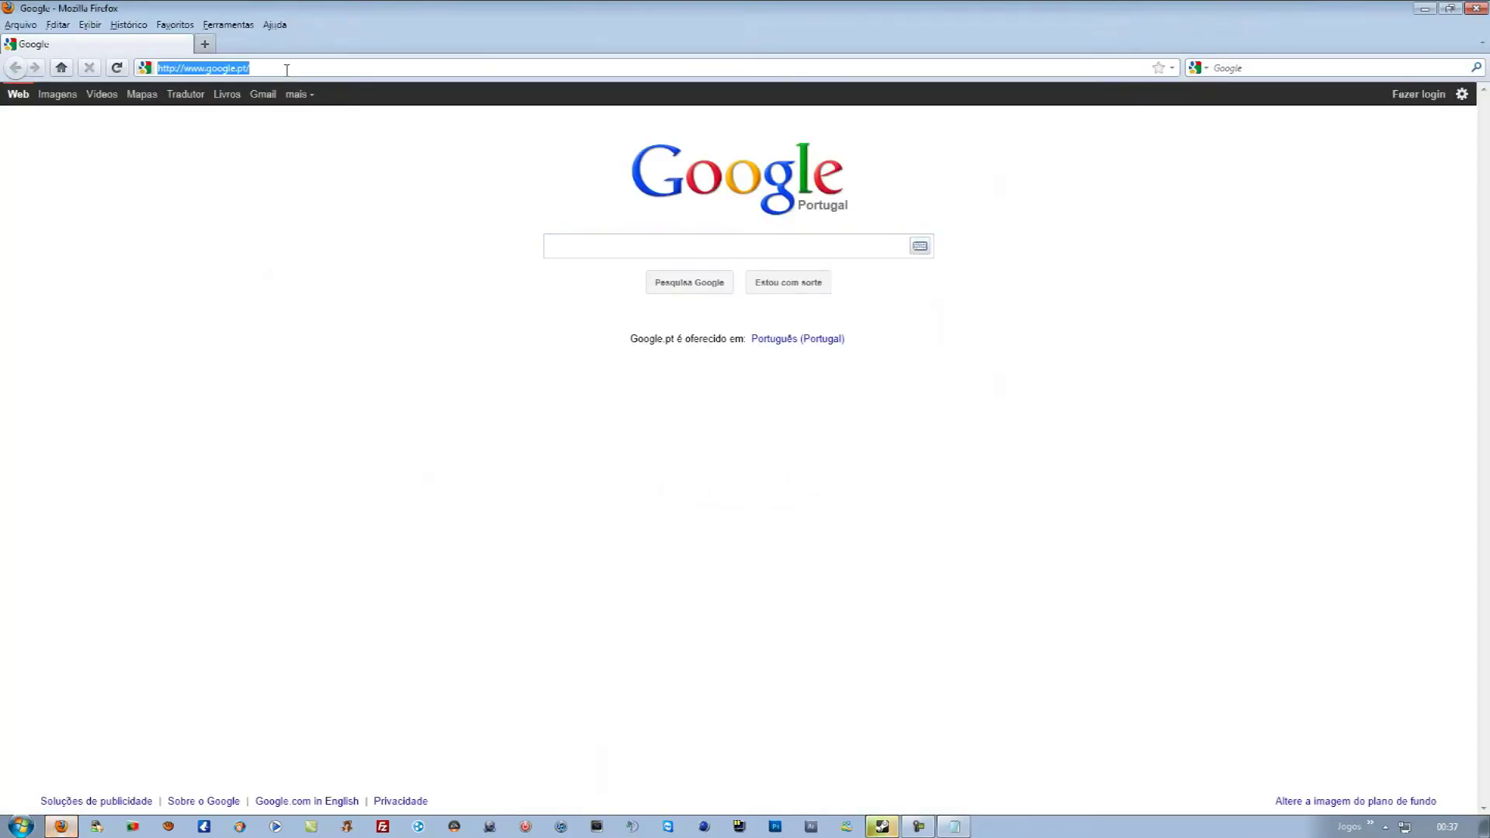
text(192)
key(Down)
key(Return)
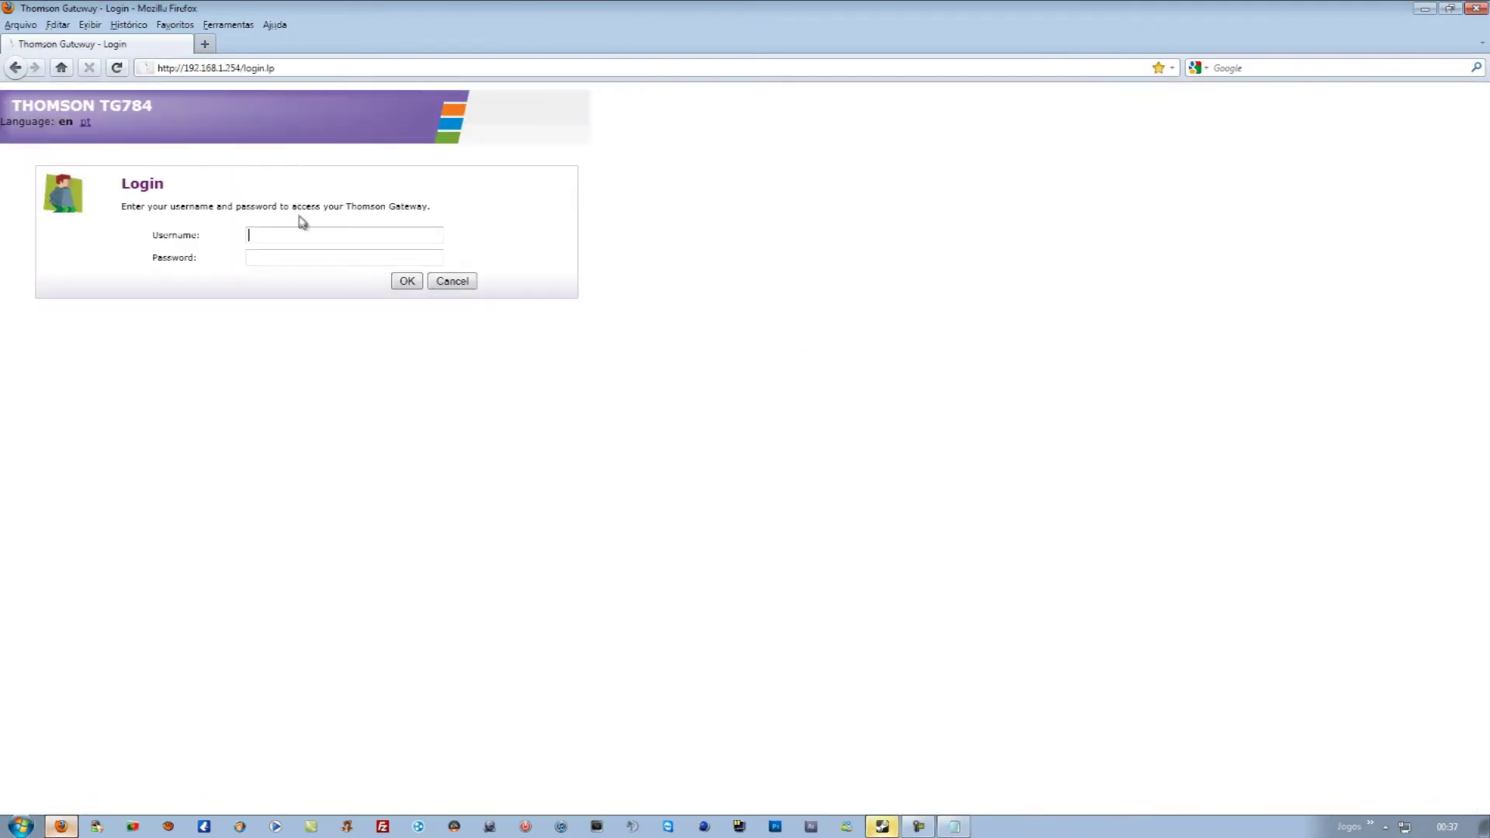
Step: Try signing in as Administrator with a password, which the router rejects
text(Admini)
key(Down)
key(Return)
key(Tab)
text(a)
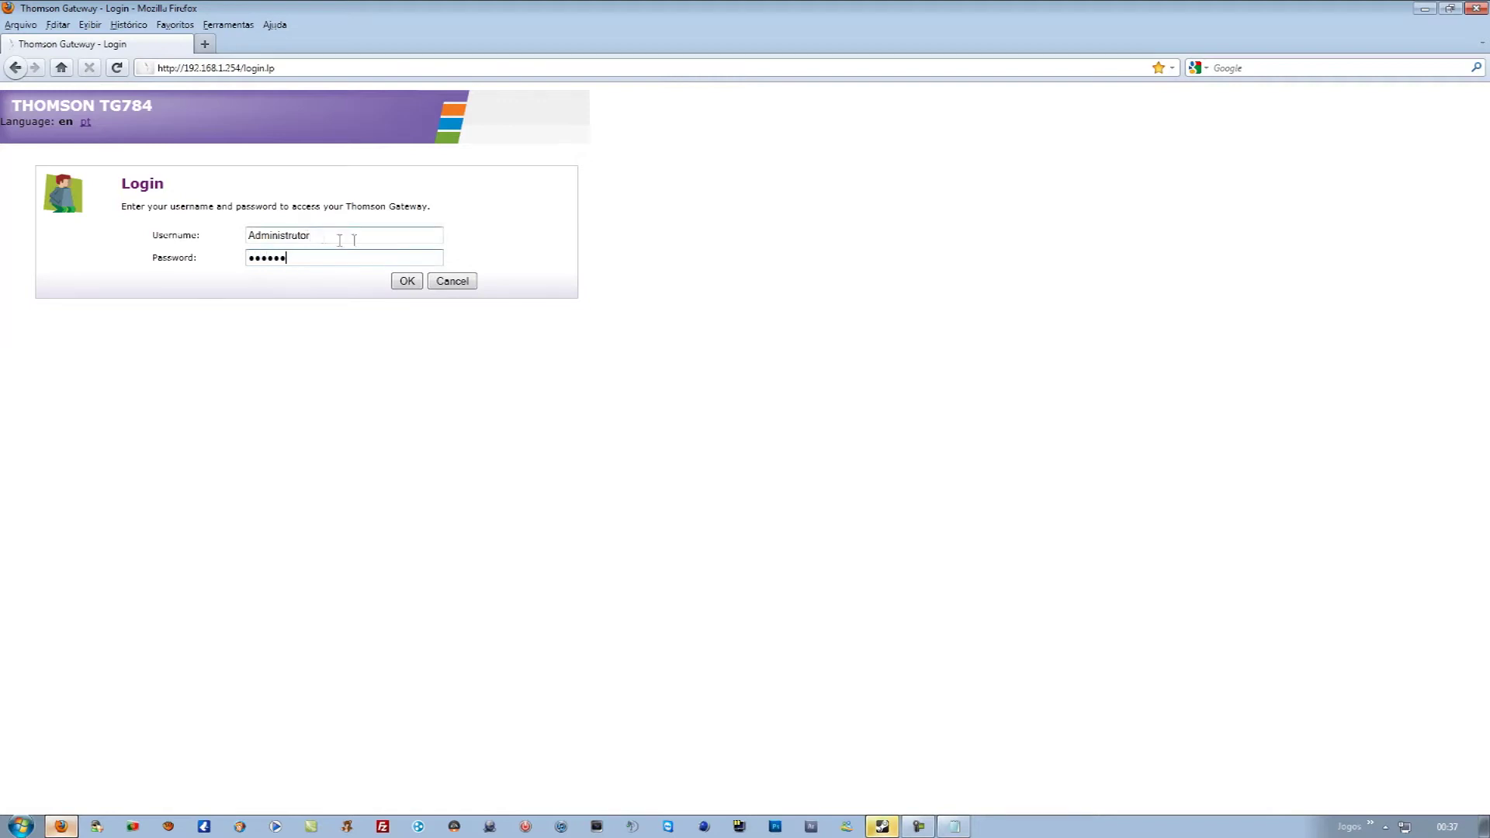
click(407, 281)
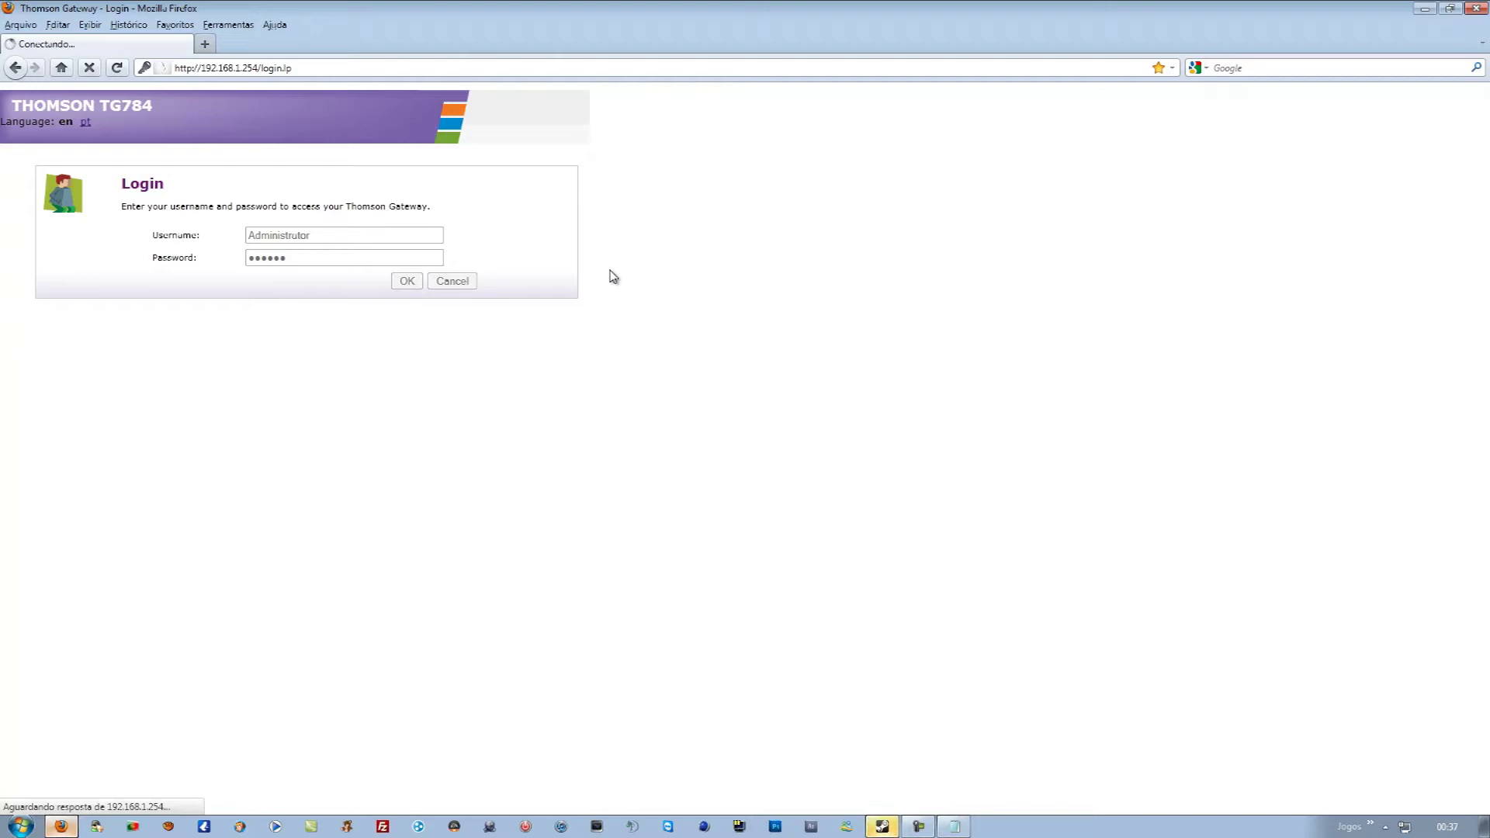
Step: Sign in again as Administrator with the correct password
text(Ad)
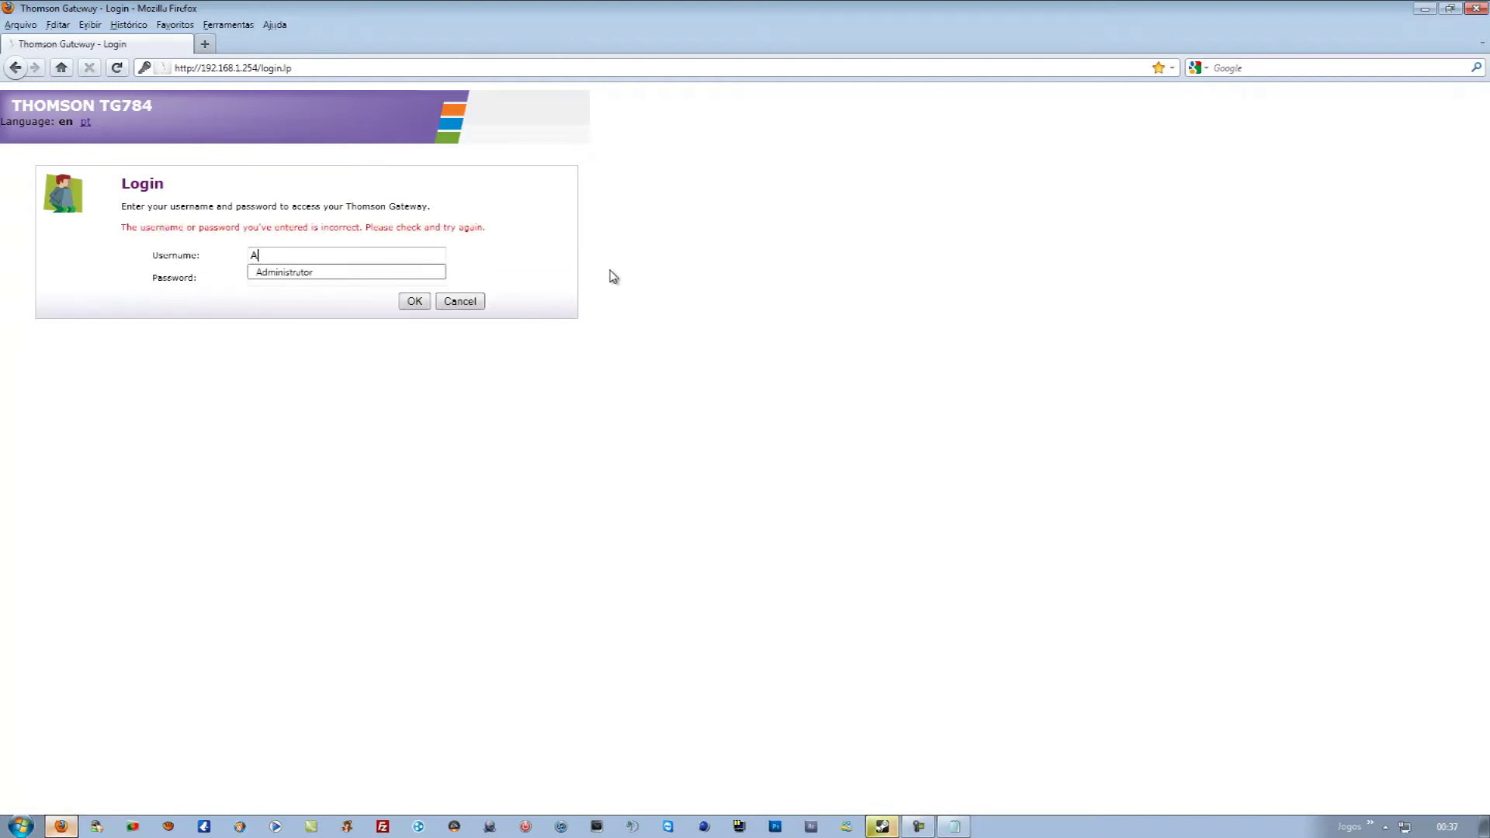
key(Down)
key(Return)
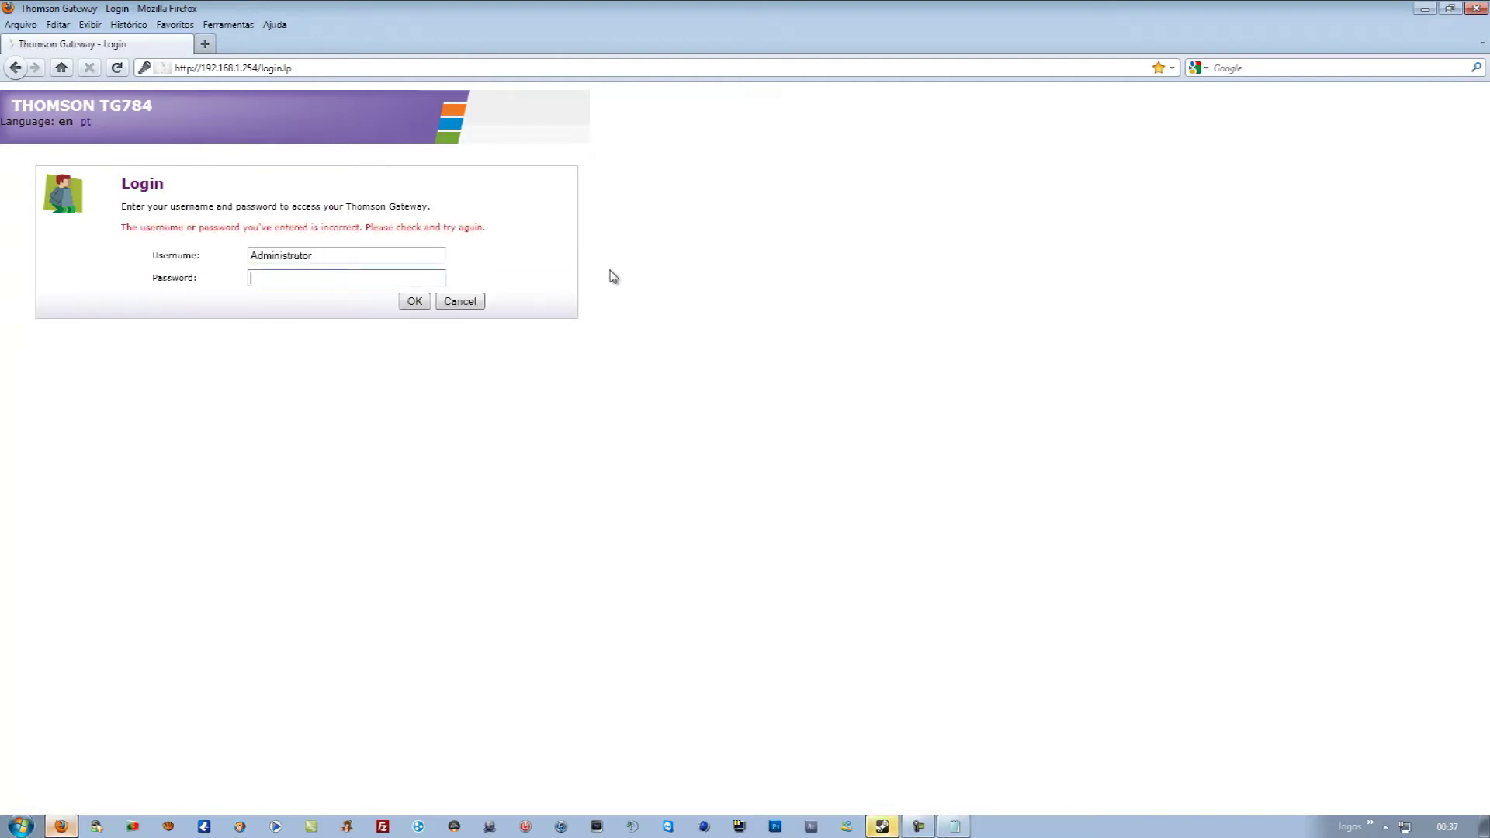
click(416, 302)
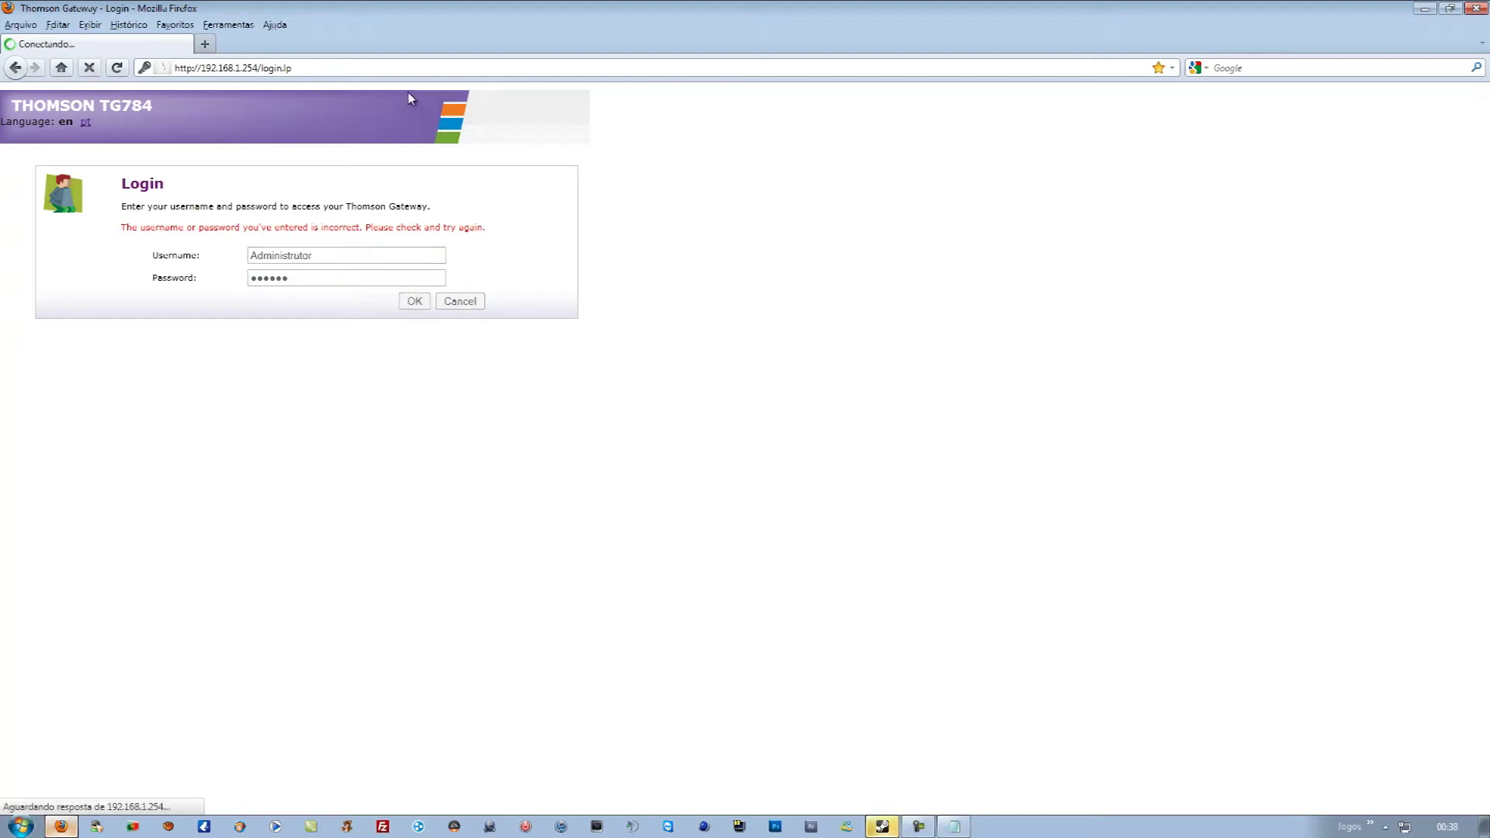
Step: In a new tab, search Google Portugal for portforward and open PortForward's router list
click(205, 44)
text(www.google.pt)
key(Return)
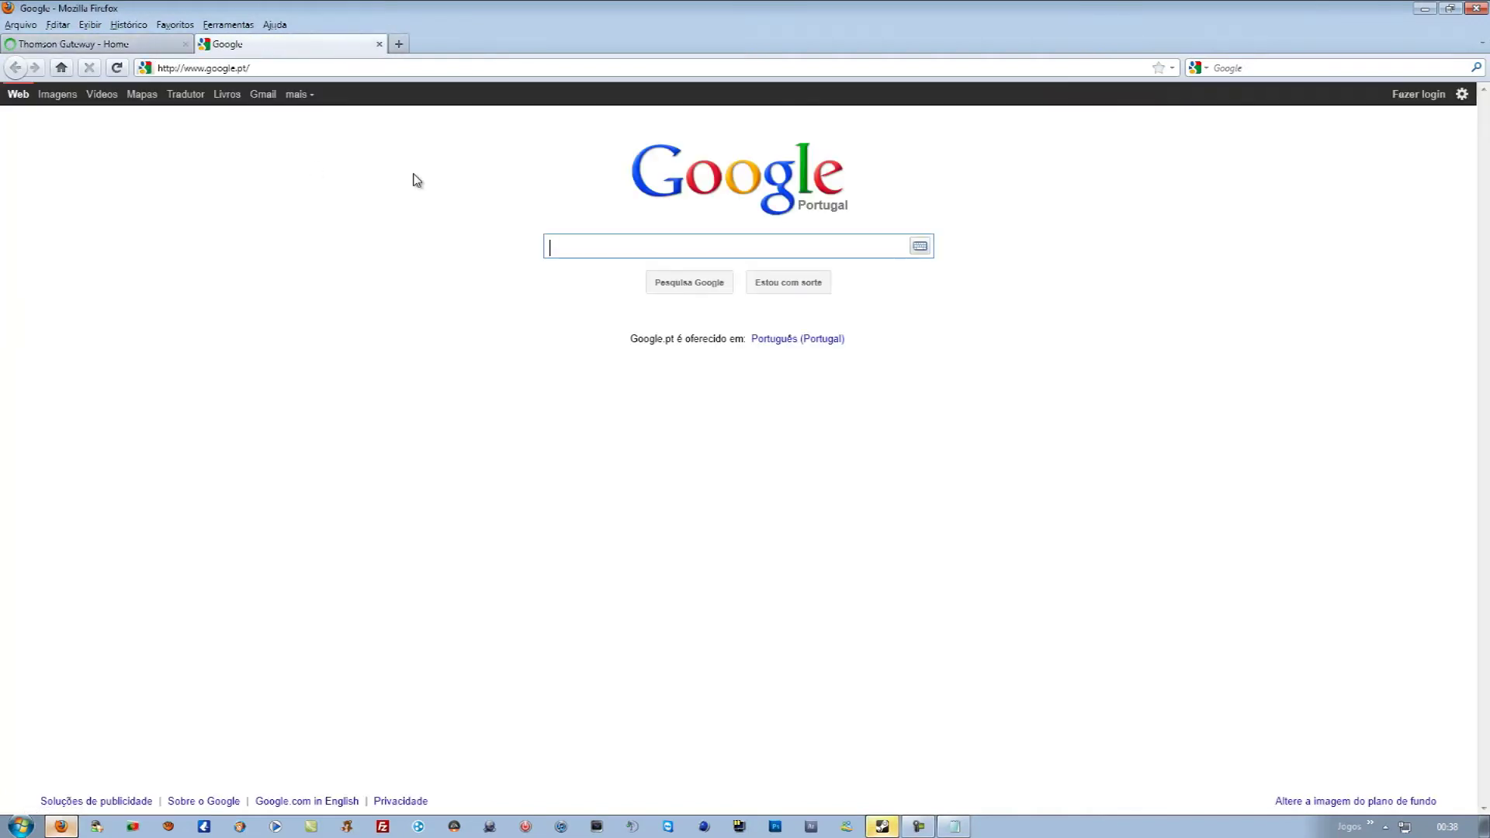
text(rtforaward)
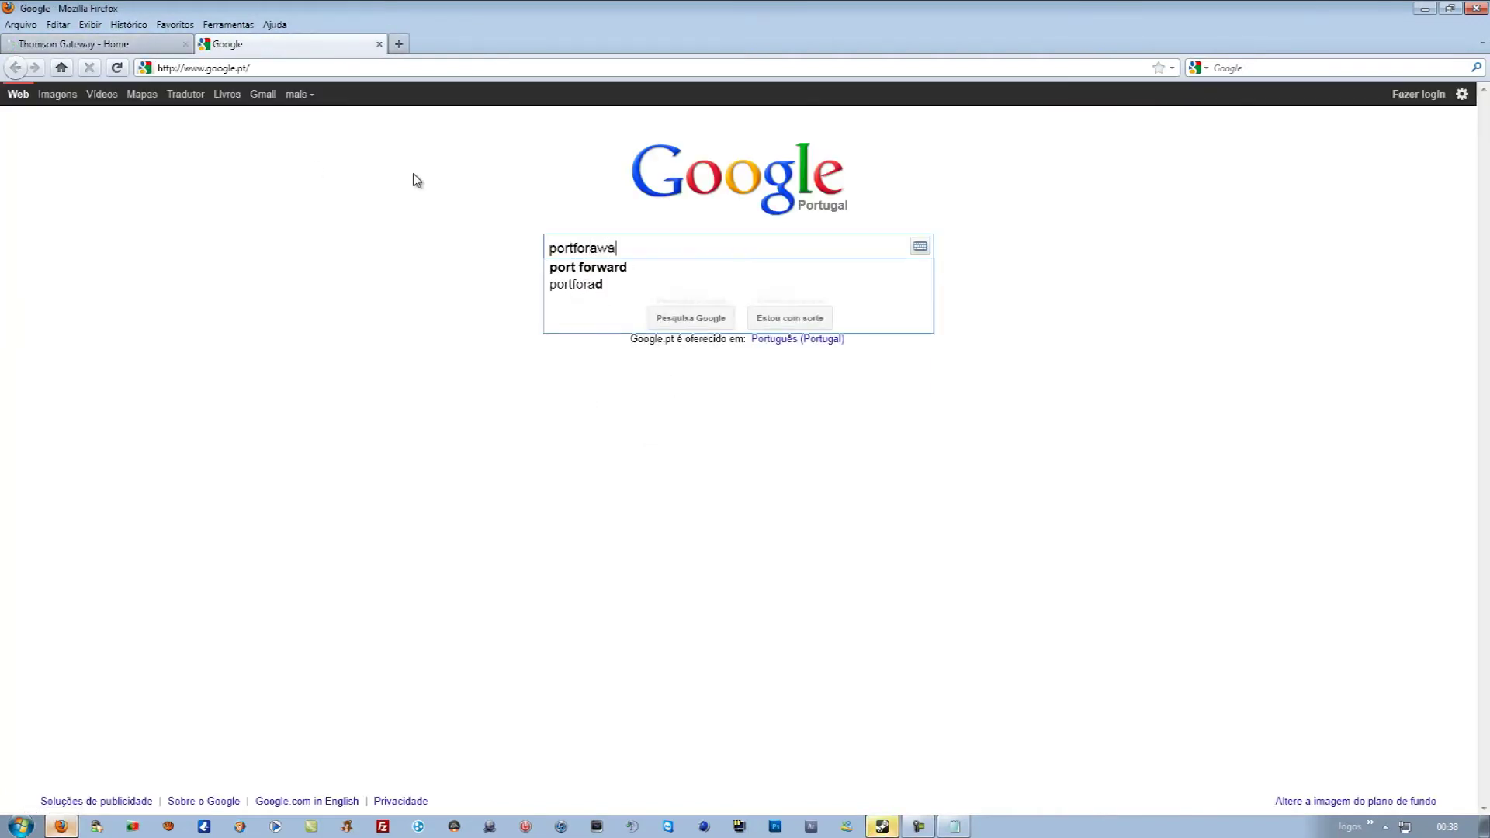
key(Return)
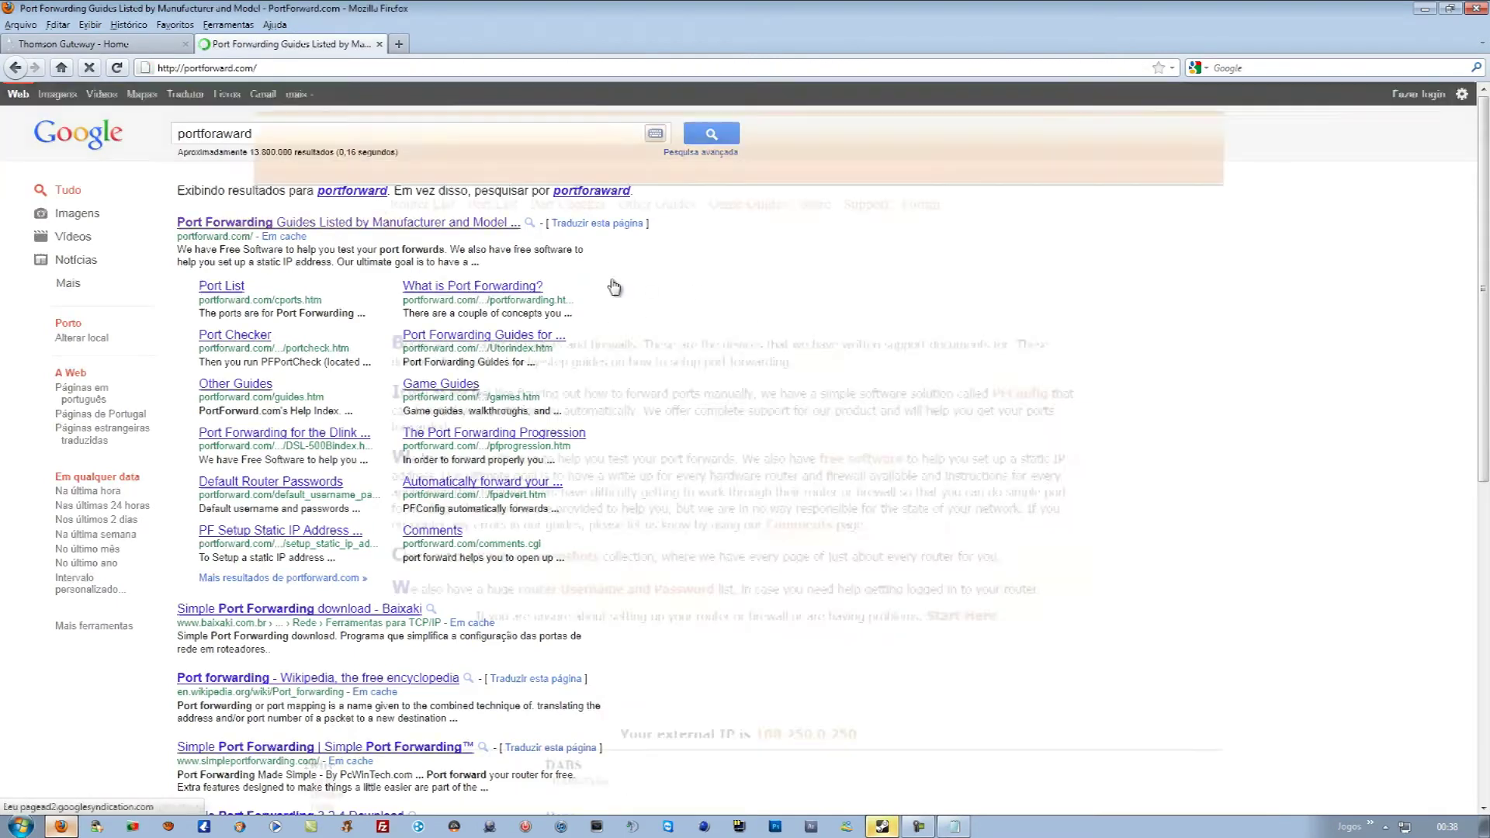
click(429, 207)
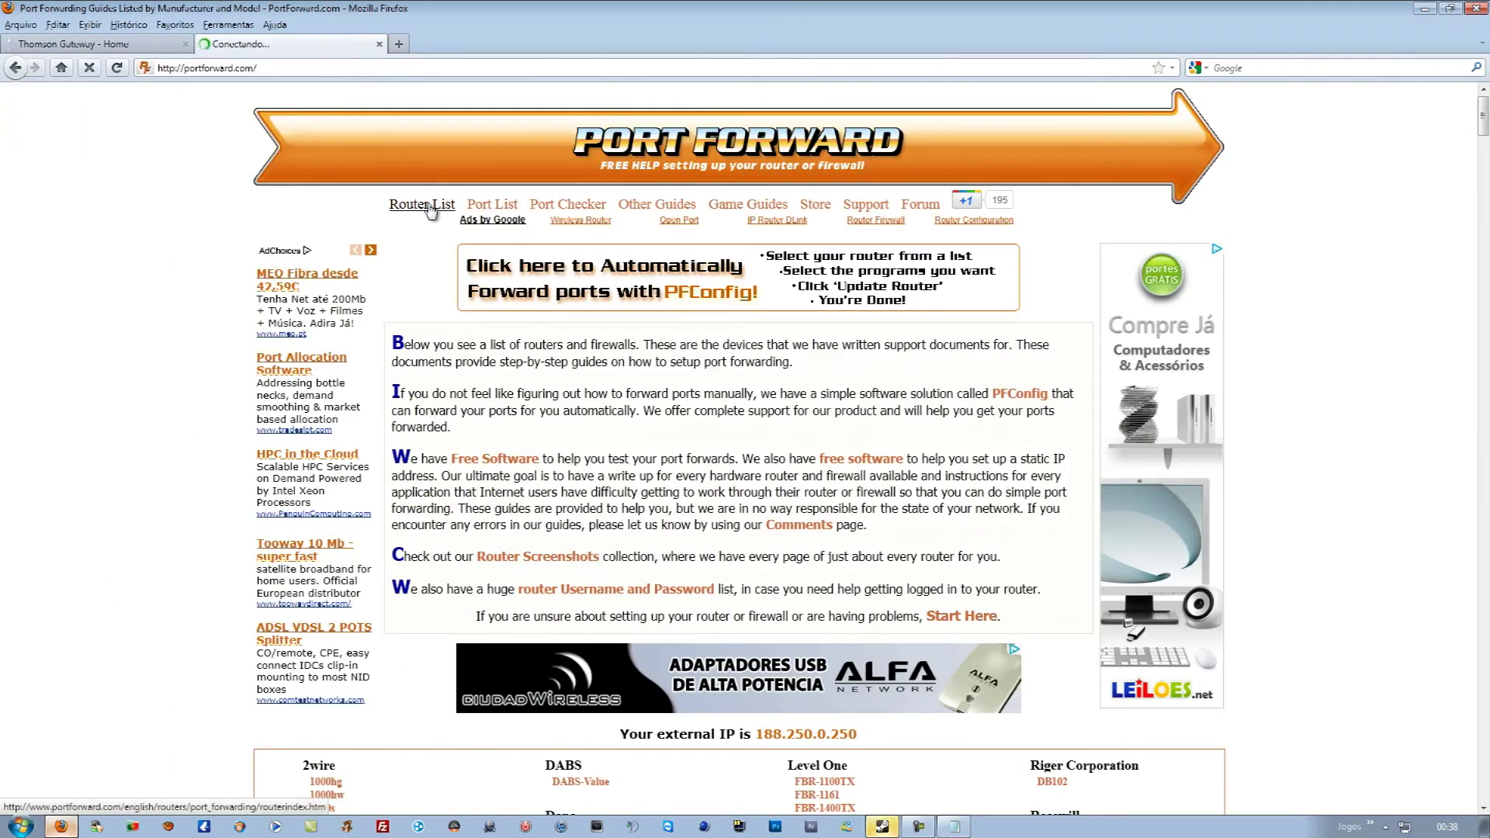
Step: Find the Thomson-Alcatel TG784 in the router list and open its page
key(ctrl+f)
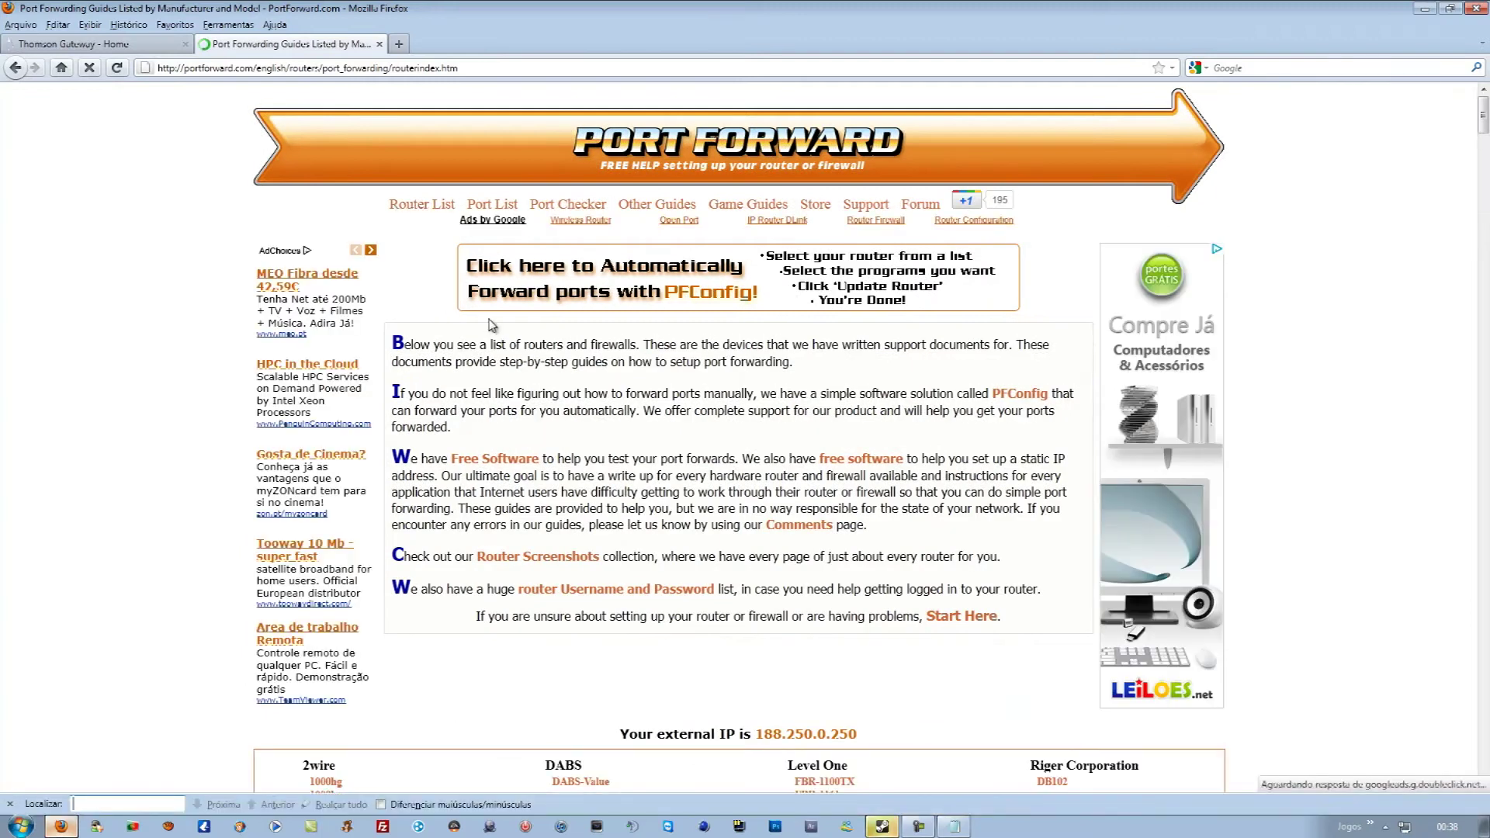
text(thomson)
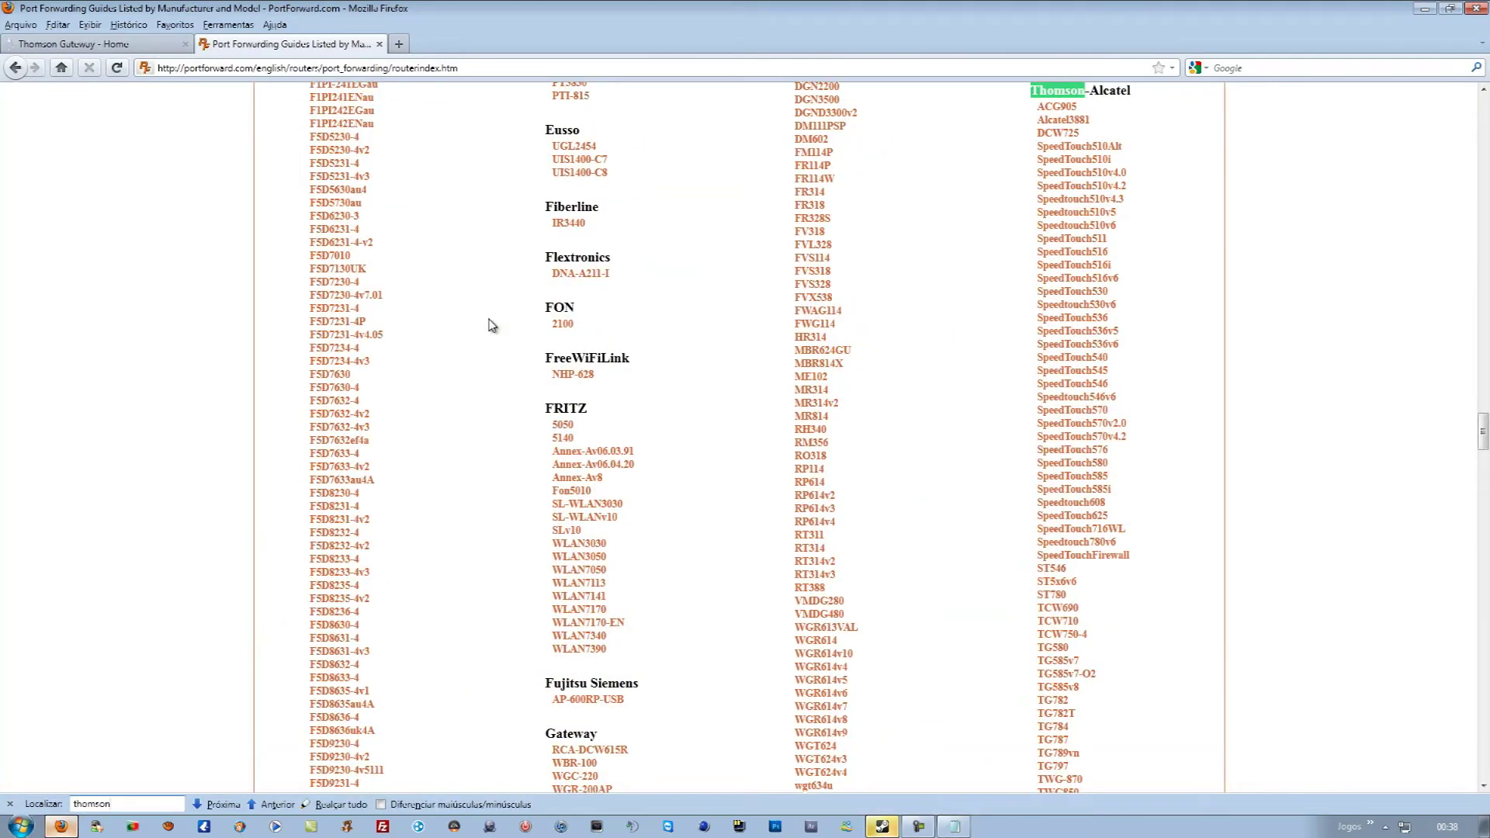
text( tg)
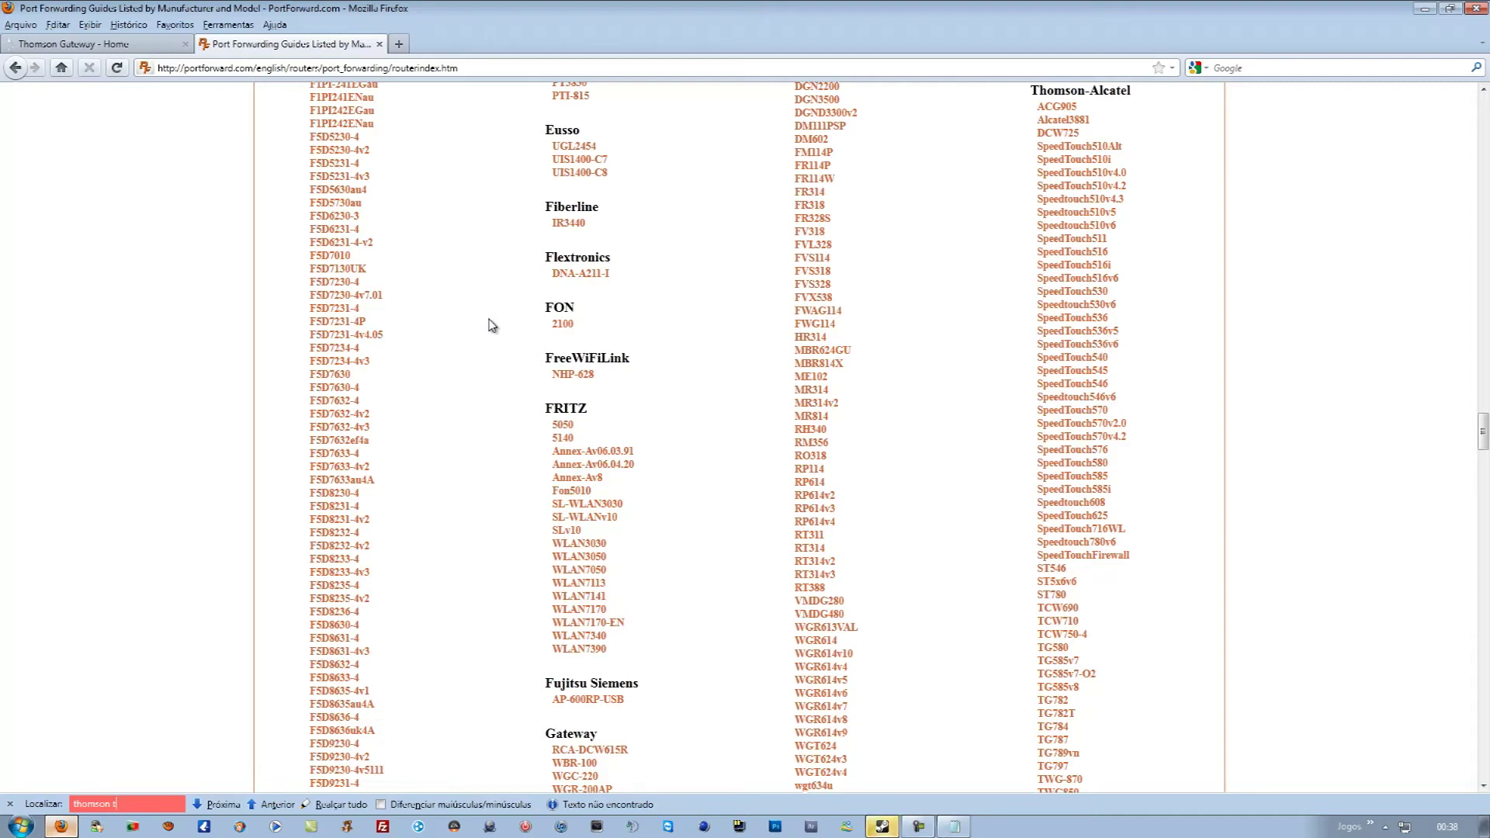
scroll(866, 389, down, 8)
scroll(866, 389, up, 2)
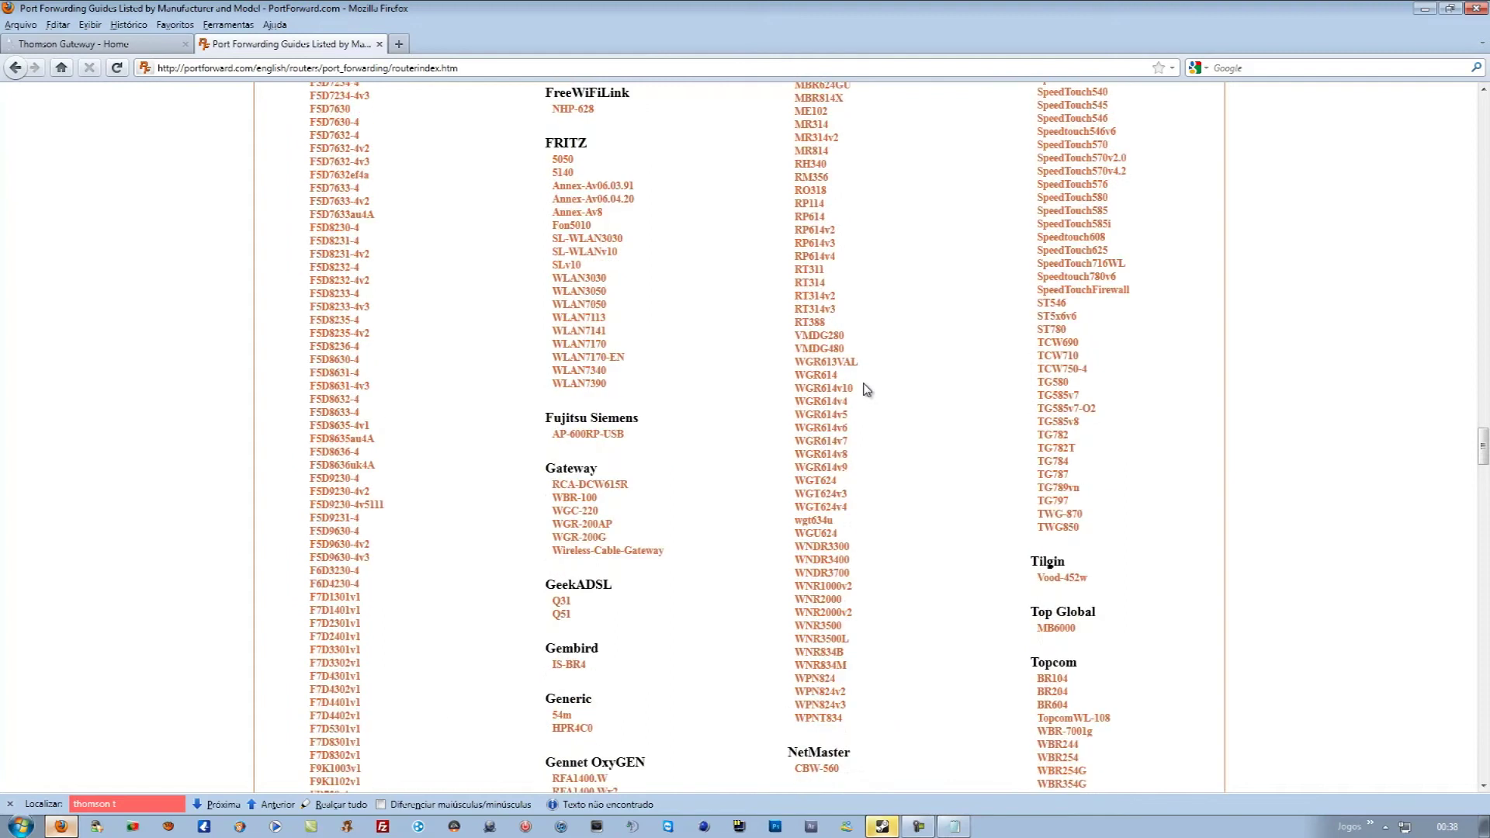
click(1052, 461)
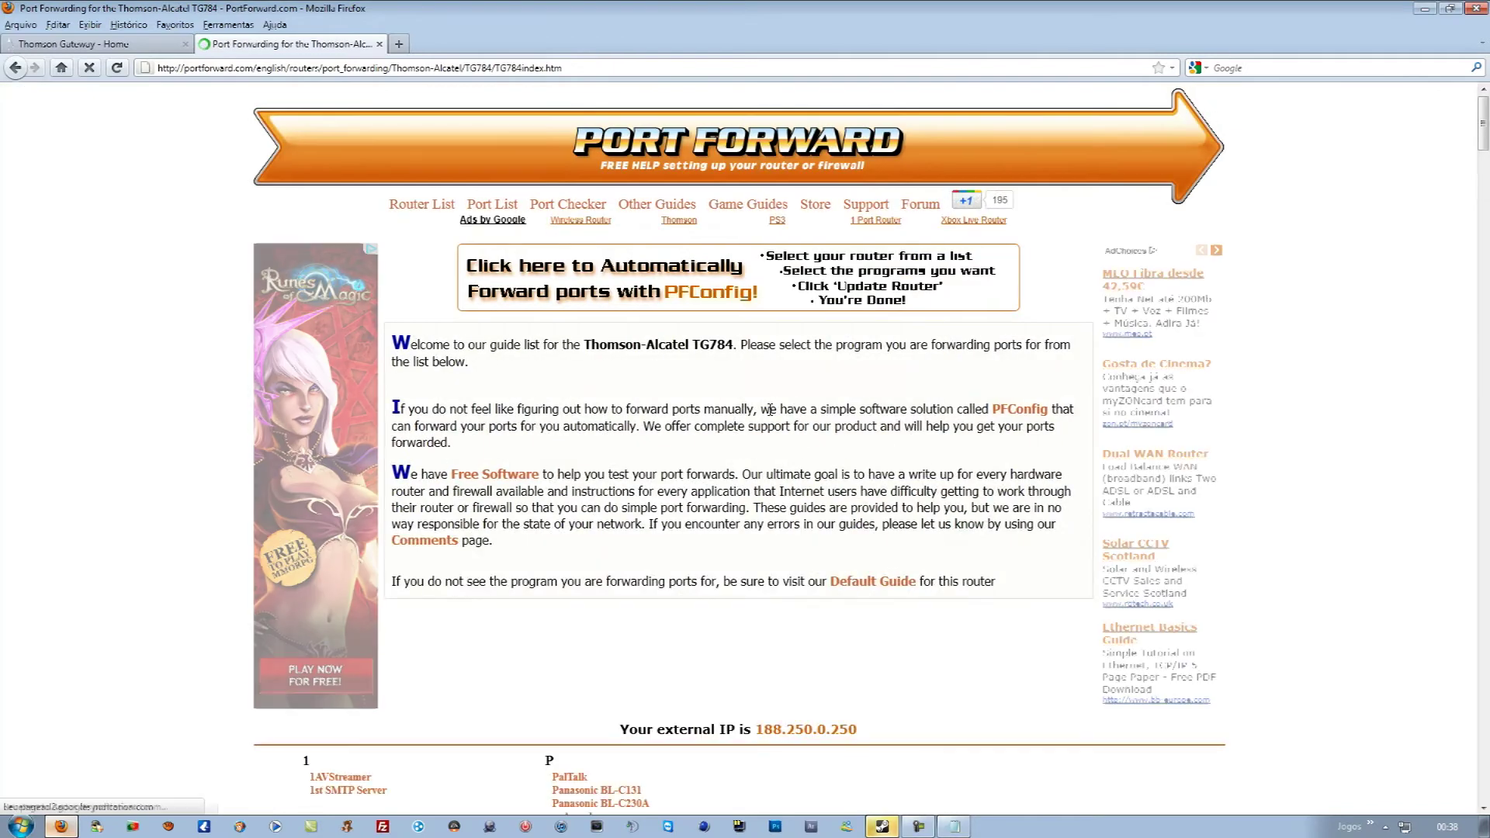
Step: Open the TG784's TeamSpeak 3 Server guide and scroll to its port tables
scroll(770, 409, down, 4)
key(ctrl+f)
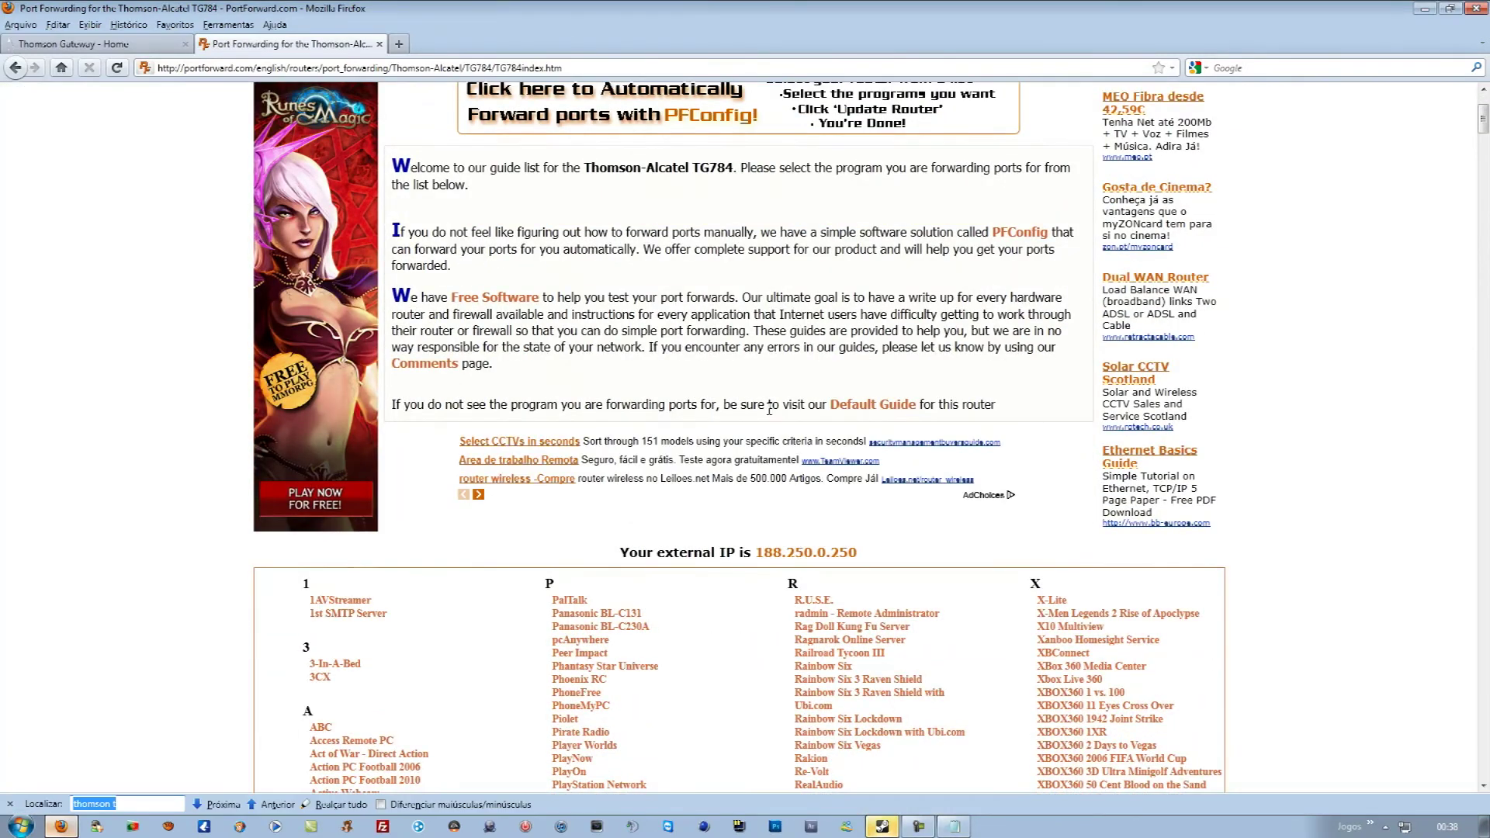
text(team)
text(sp)
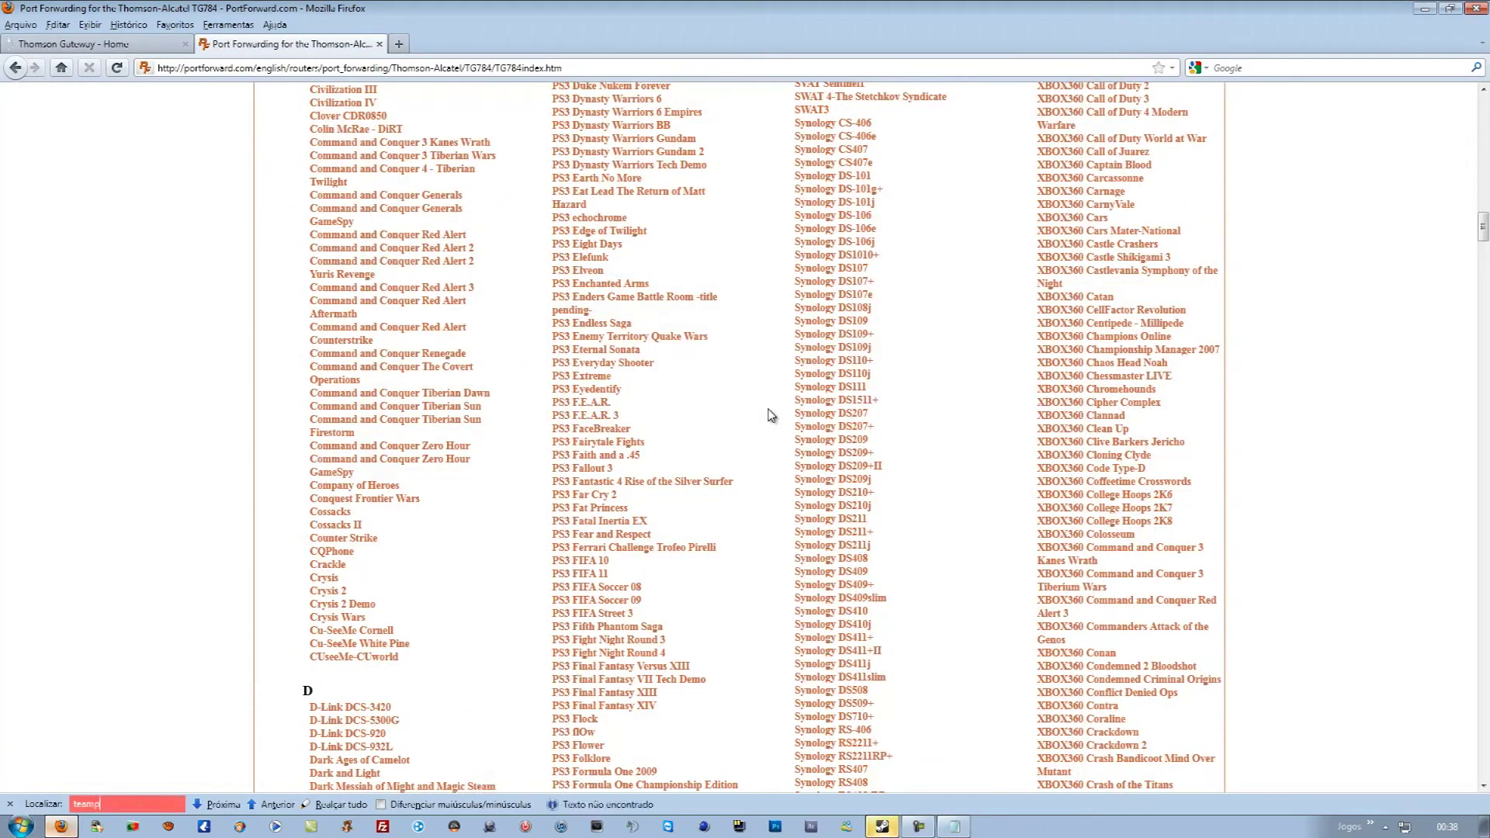
text(ak)
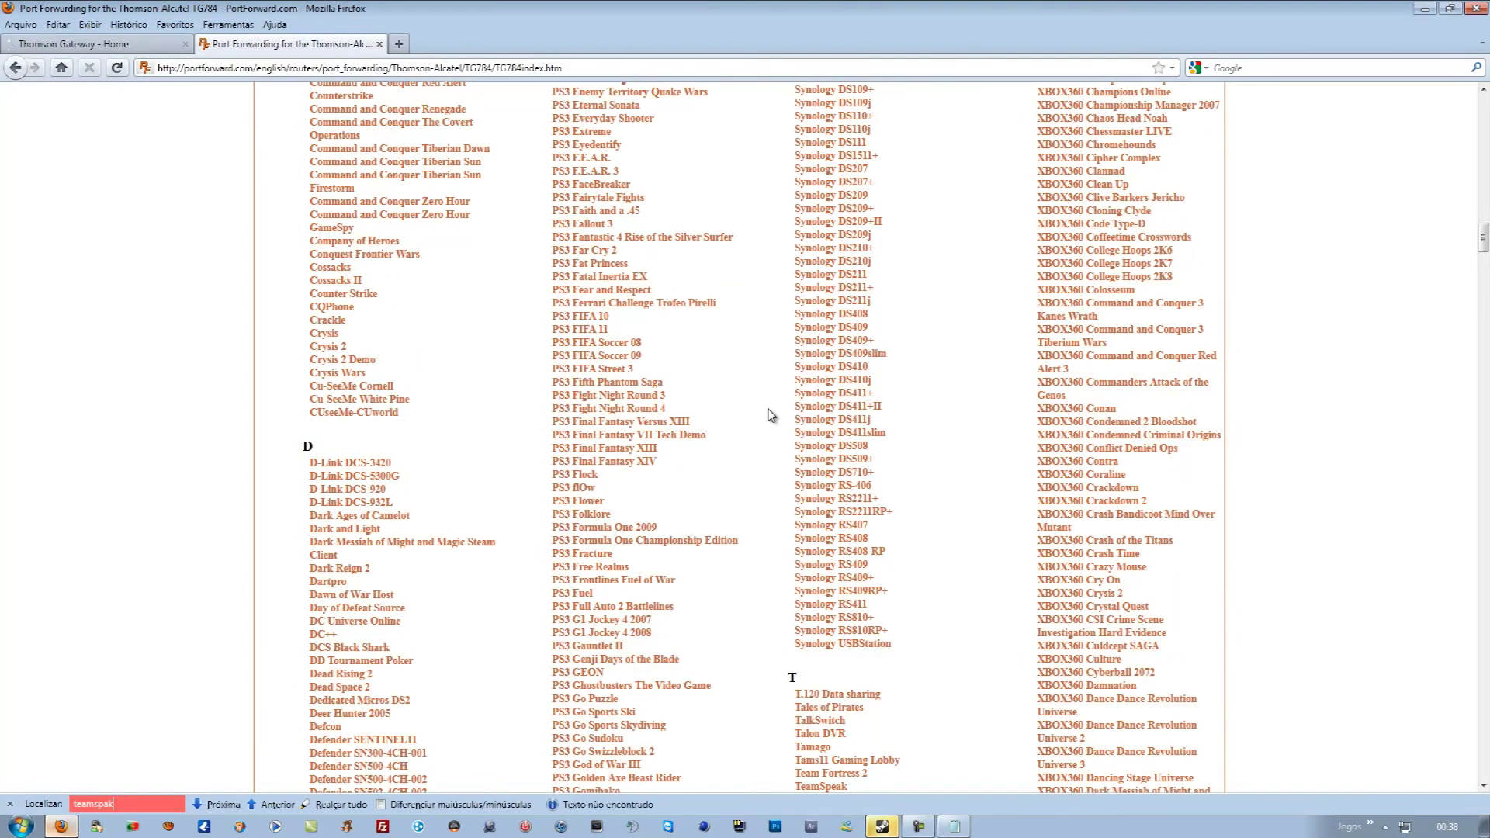
scroll(722, 439, down, 4)
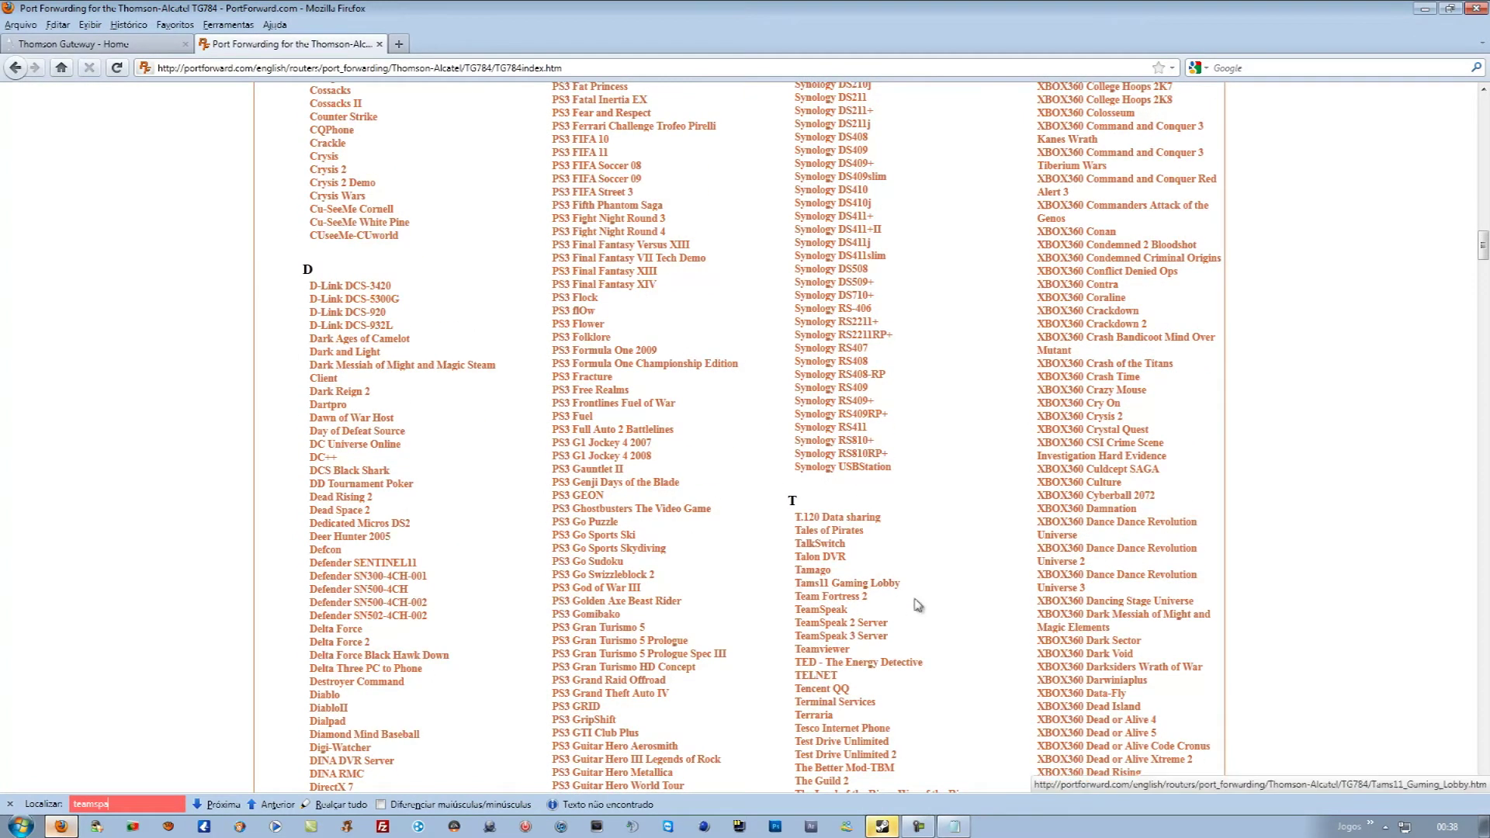
click(883, 637)
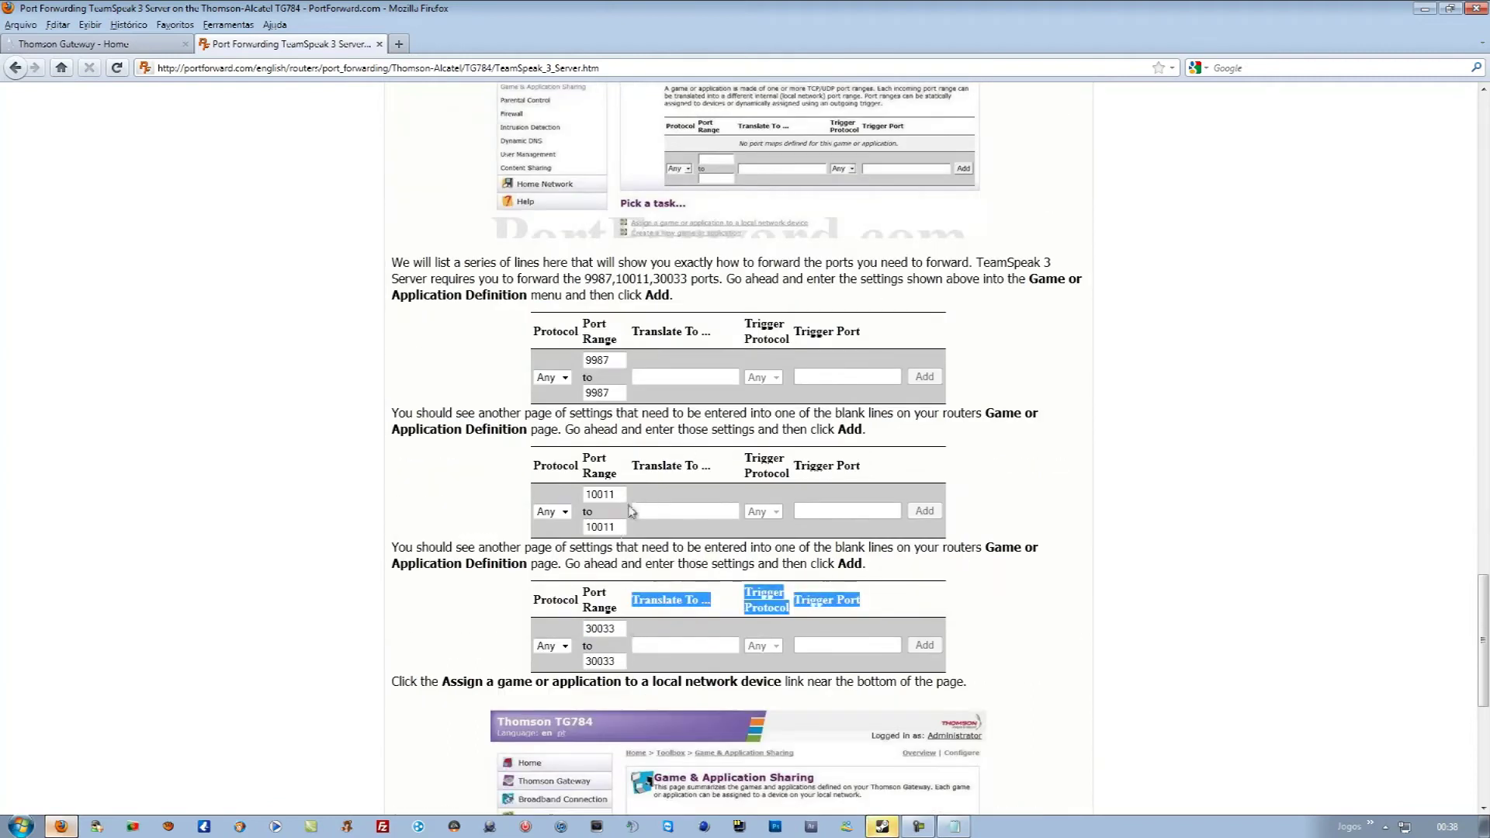
scroll(632, 504, down, 6)
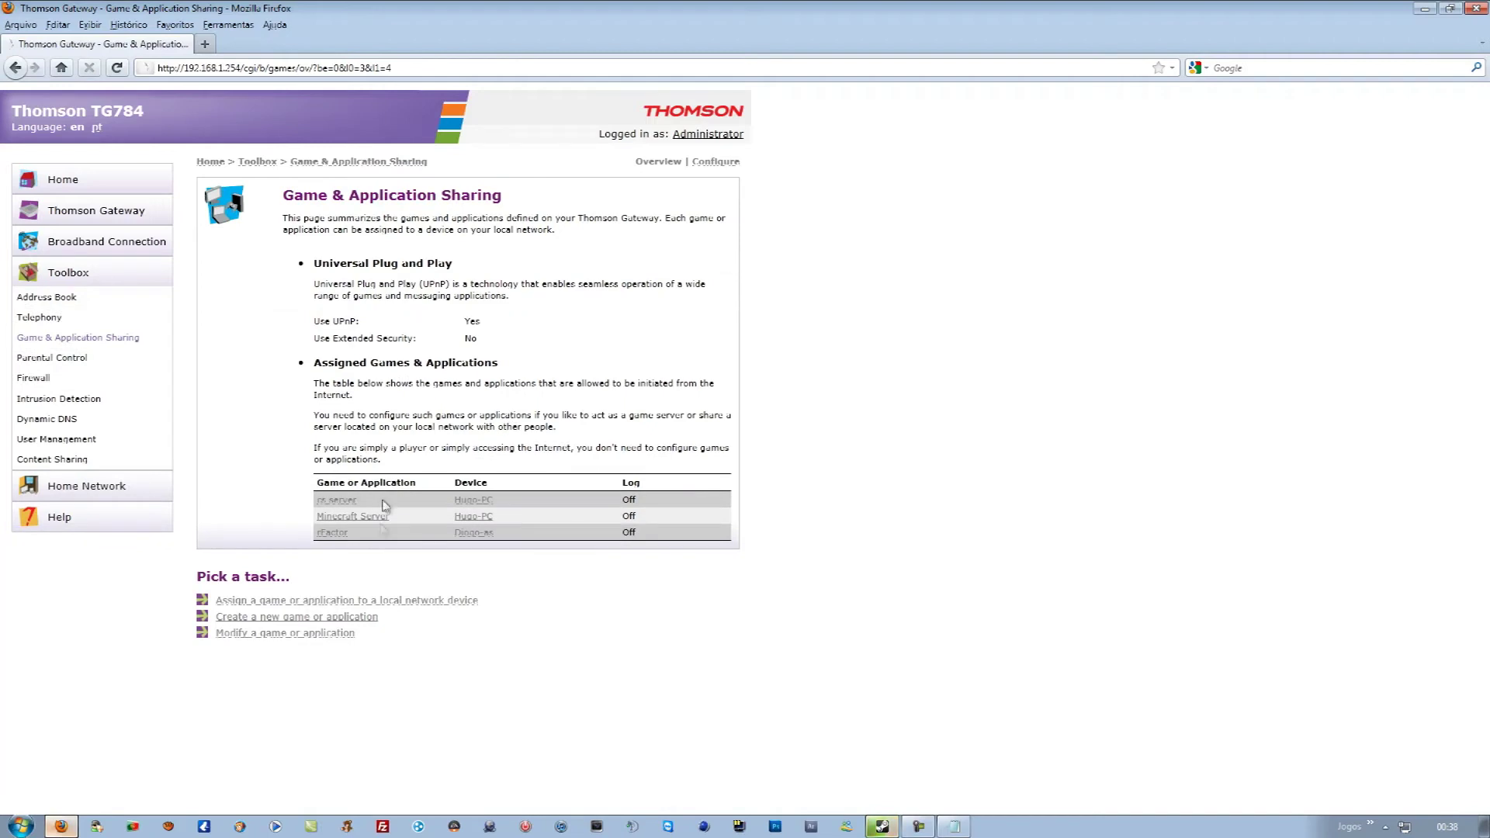
Step: Create a new router game entry named TS 3 using manual port-map entry
click(344, 616)
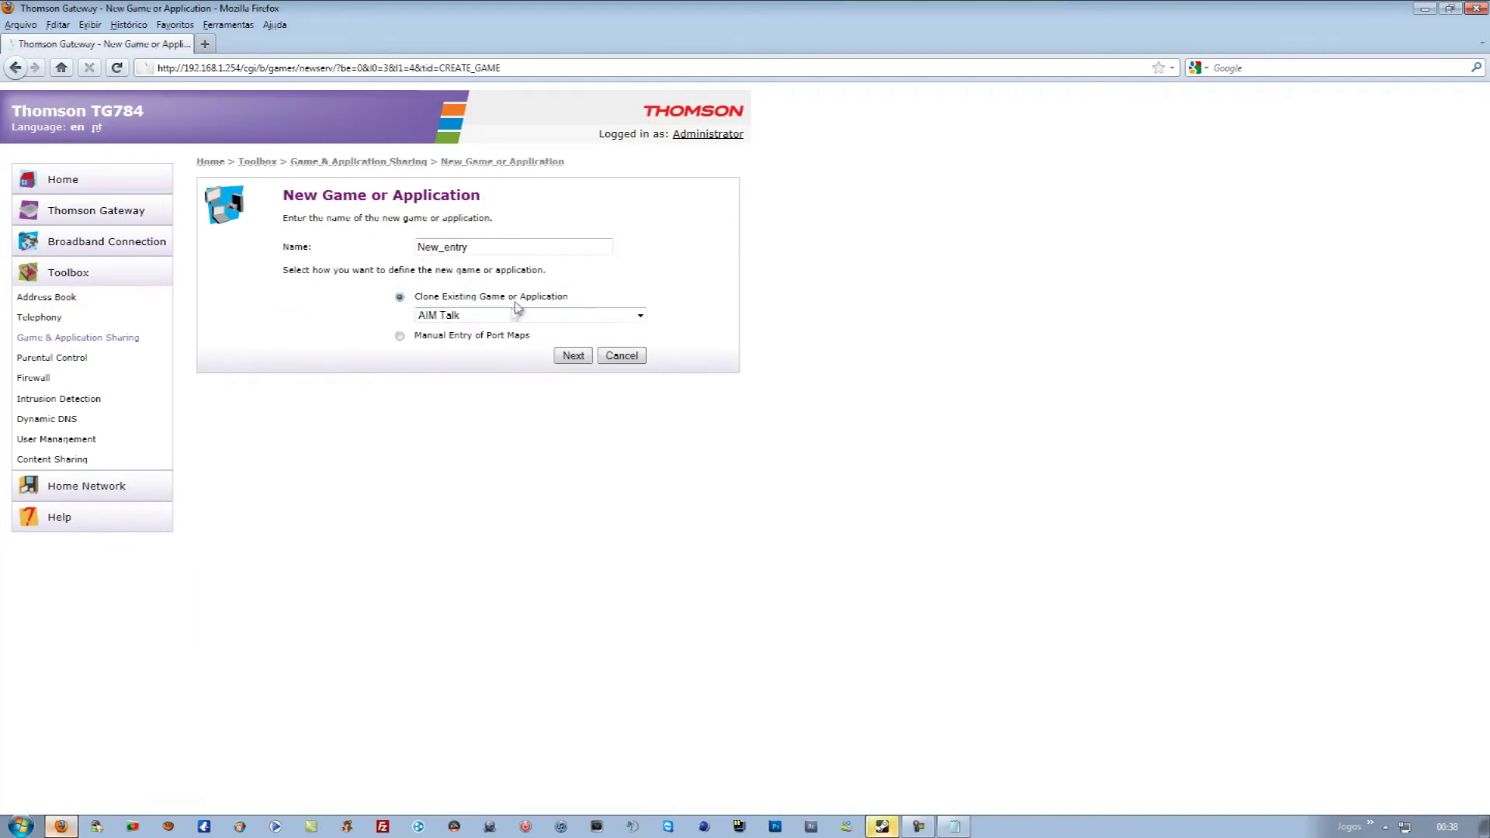
drag(499, 249, 314, 249)
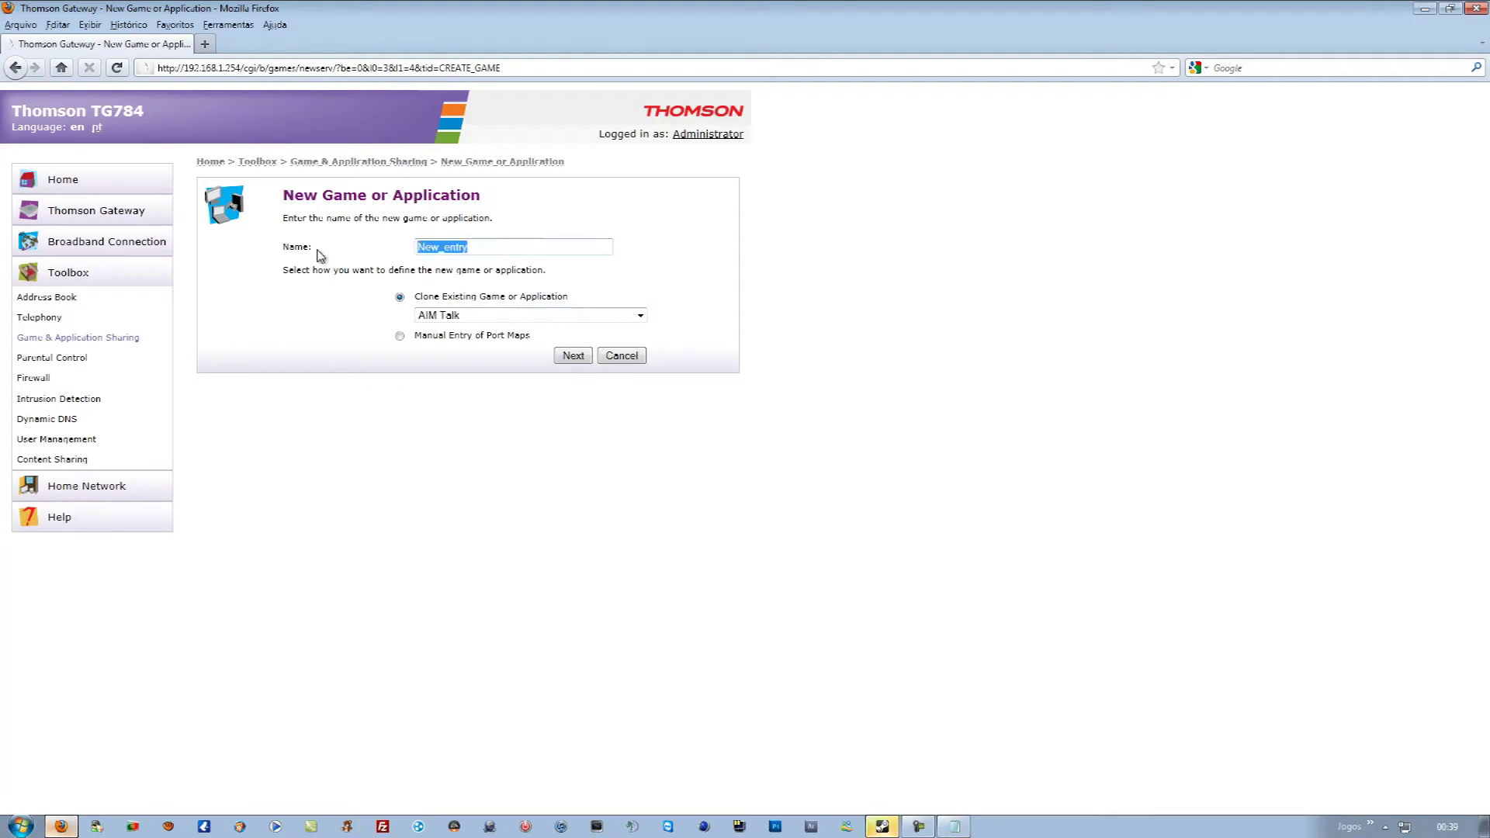
text(TS 3)
click(574, 359)
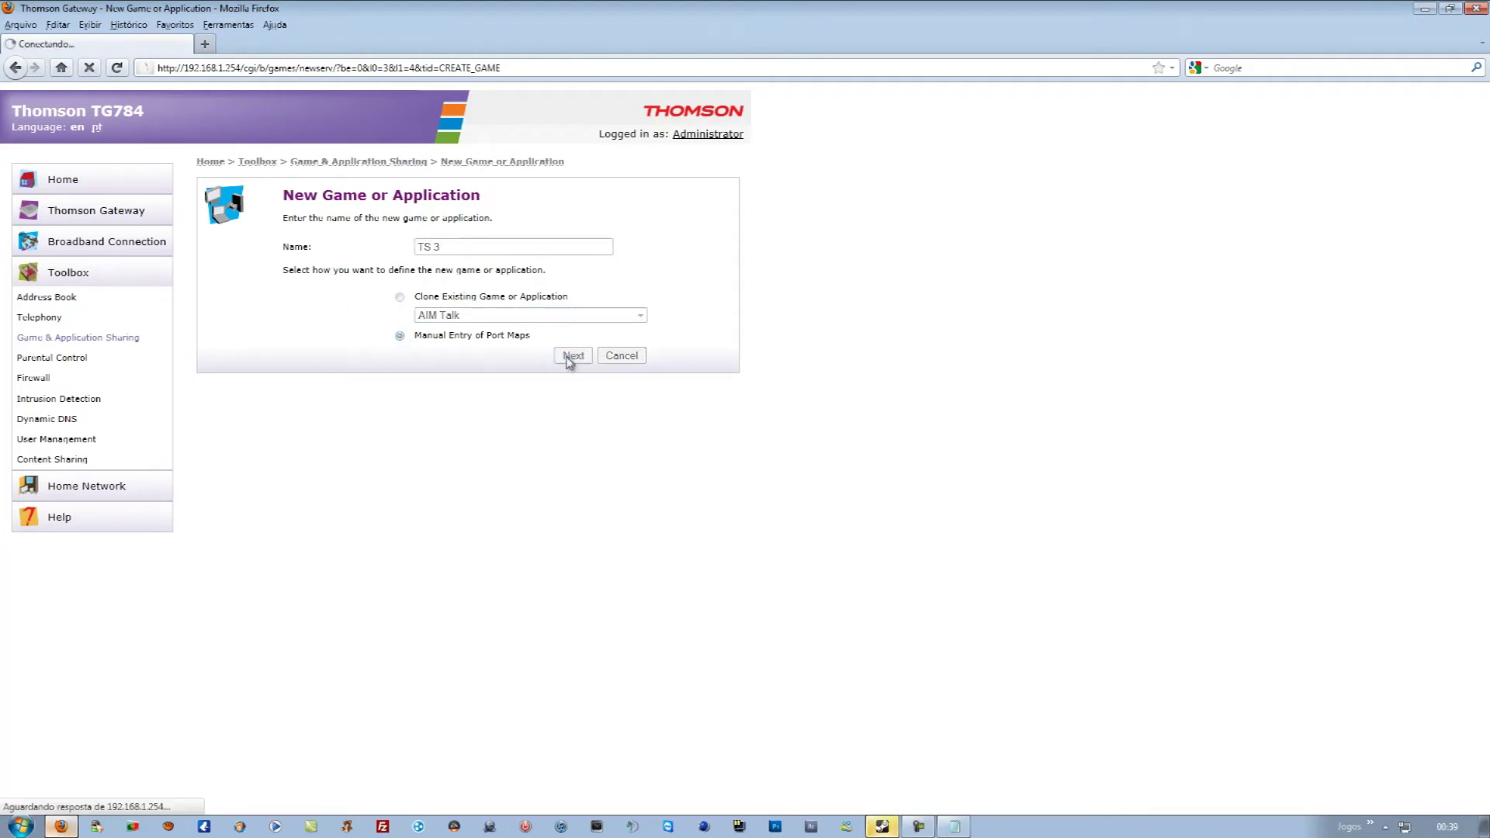
key(super+r)
Step: Run notepad, write the note 'simple portforwarding', then close Notepad
text(notepad)
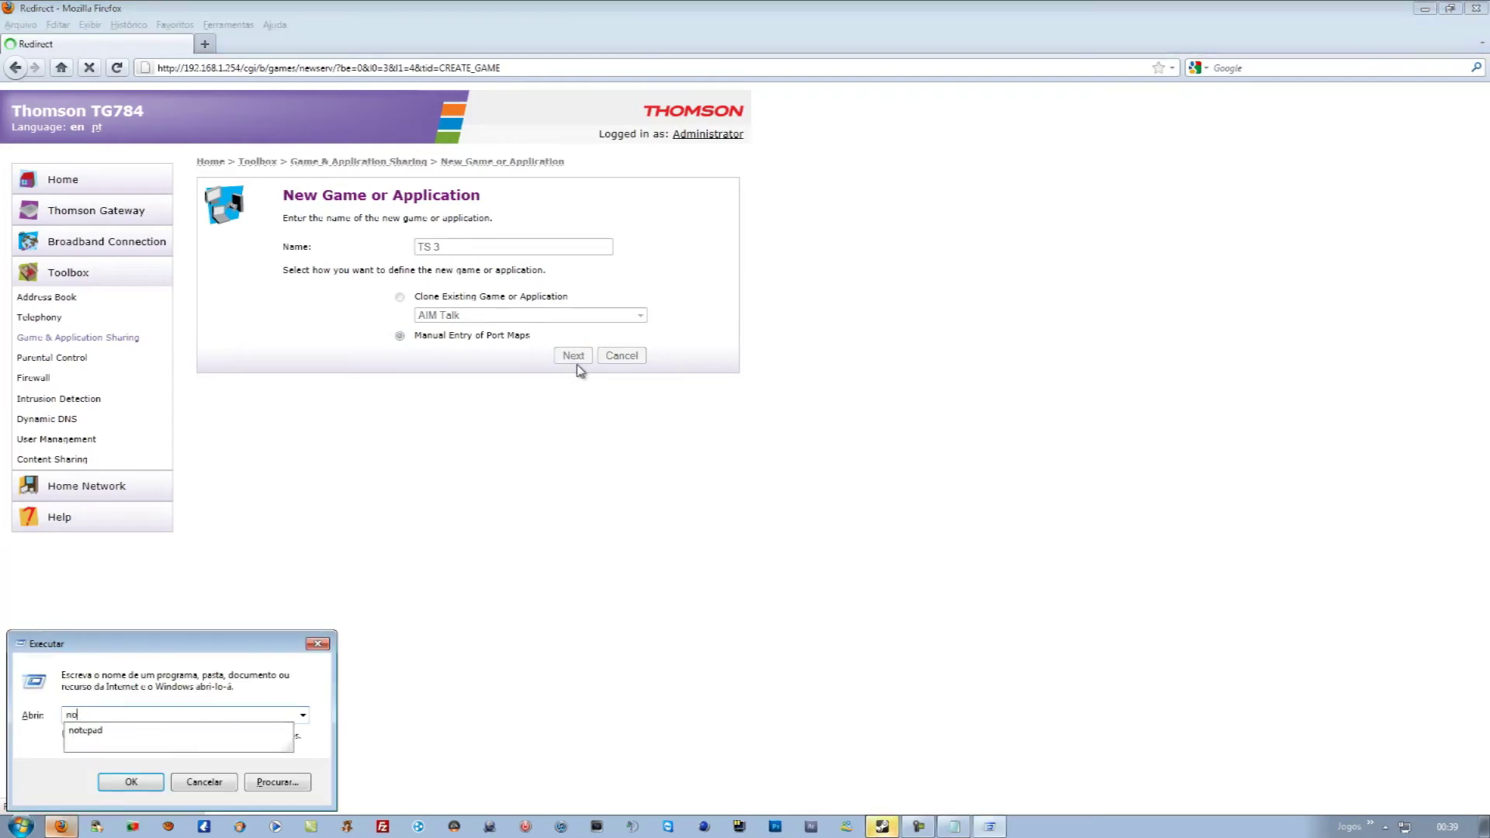
key(Return)
text(simple portforwa)
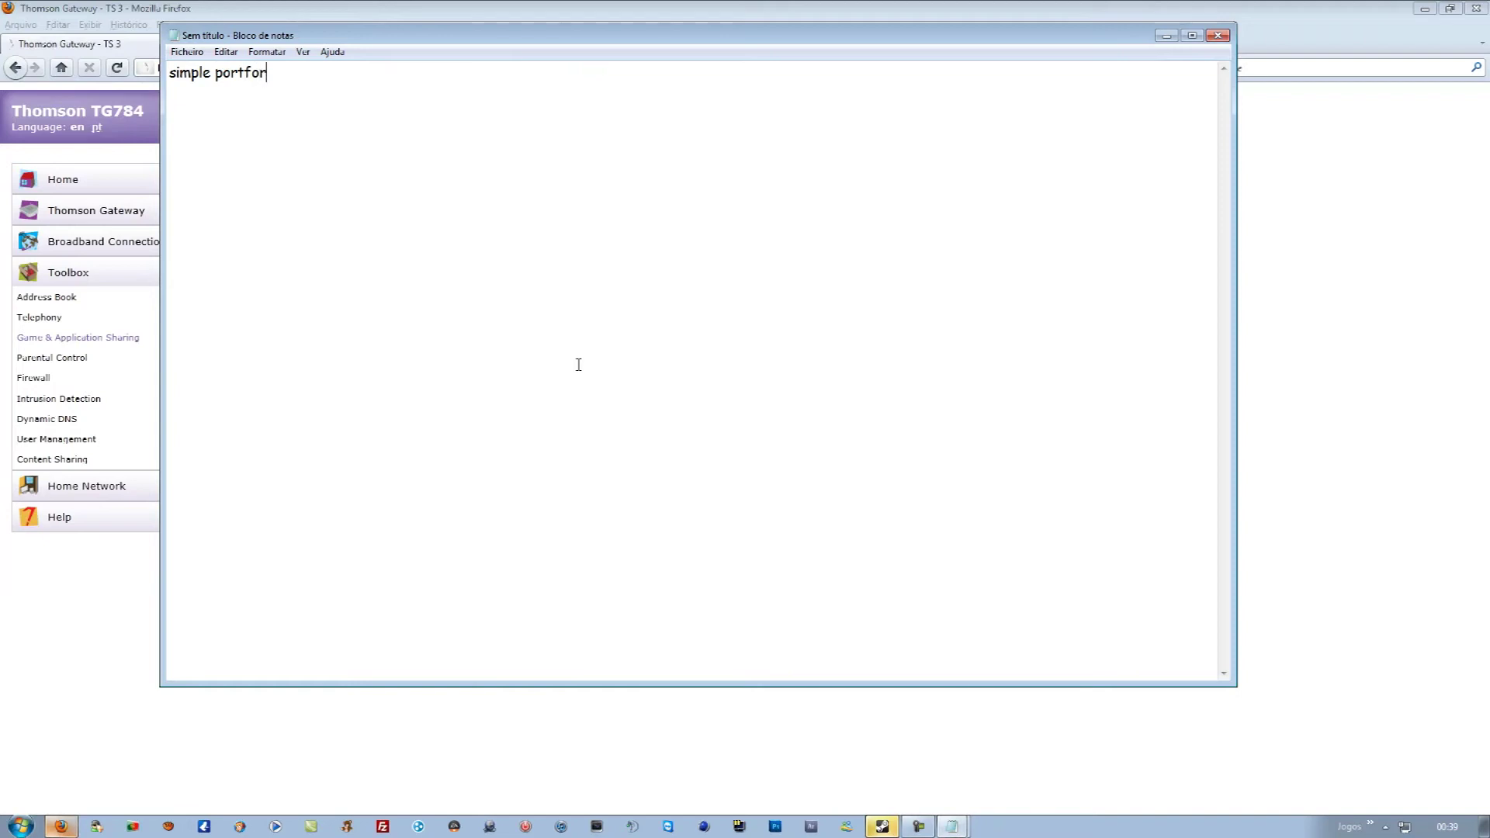
text(ind)
key(BackSpace)
text(arding)
click(1217, 36)
Step: Discard the note, then add TS 3 port maps 9987, 10011 and 30033 for TCP and UDP
click(763, 417)
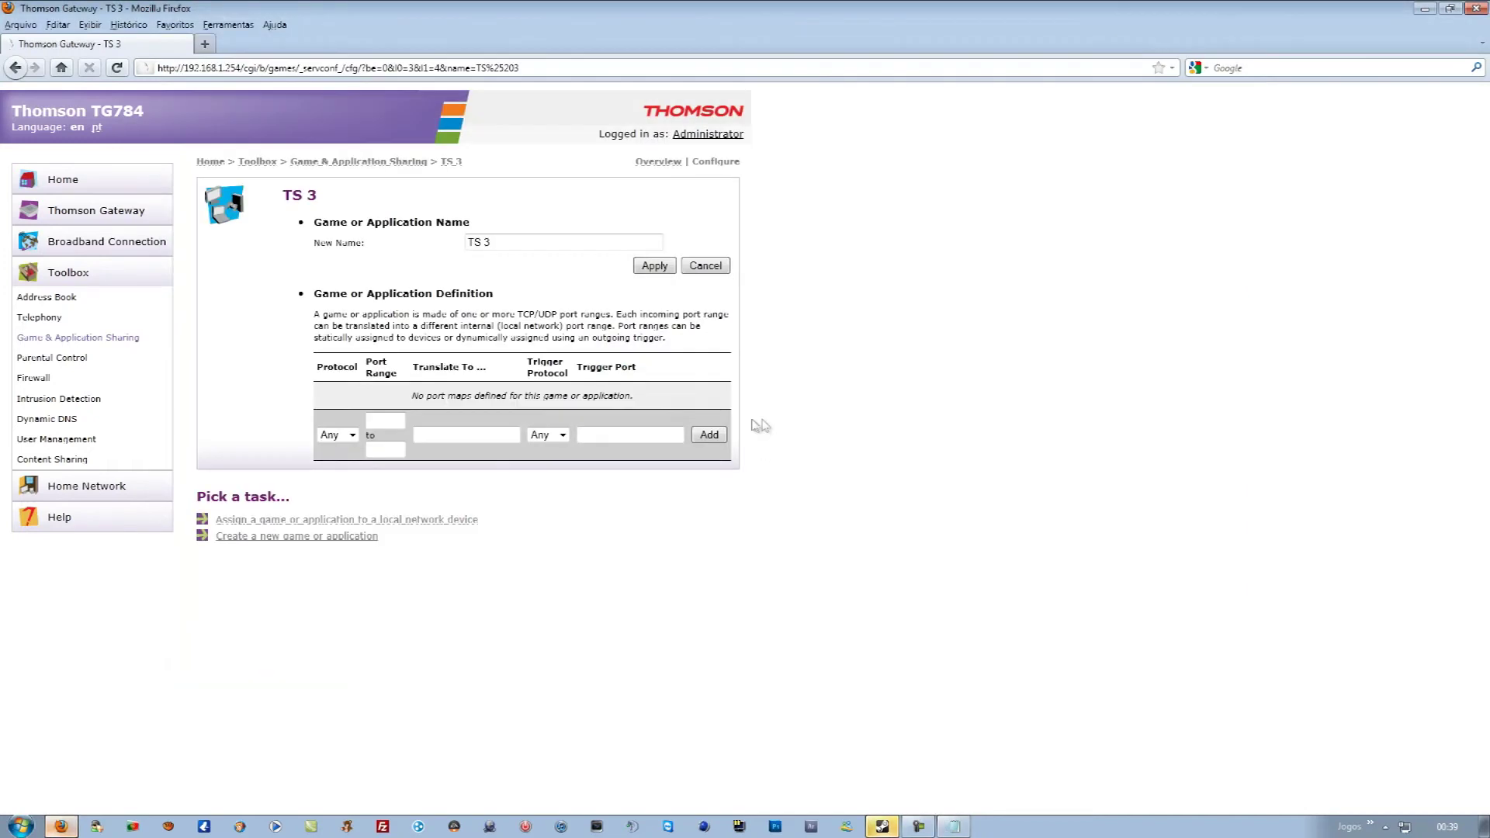
click(506, 243)
click(709, 435)
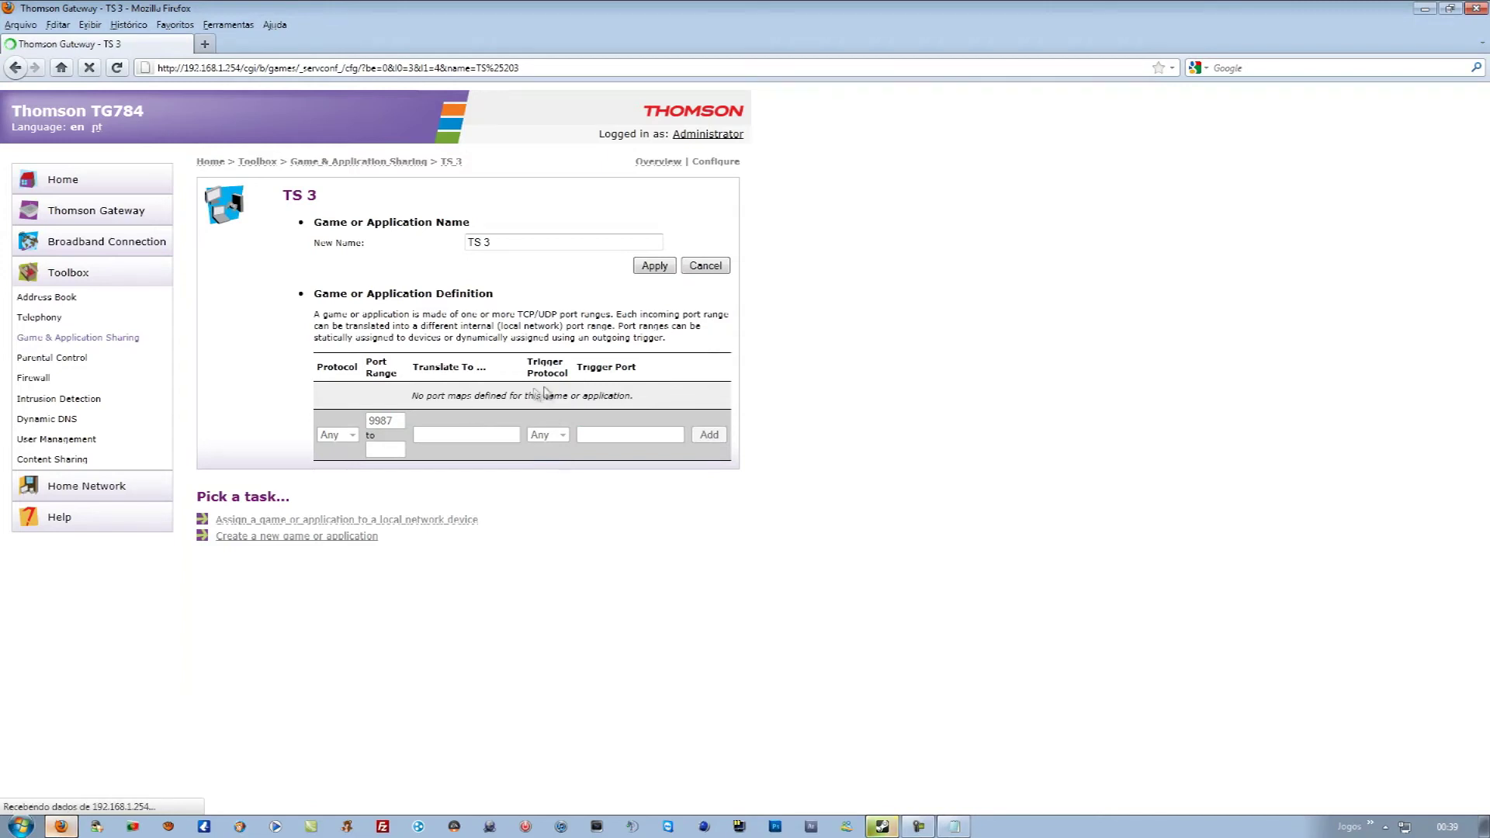
click(335, 449)
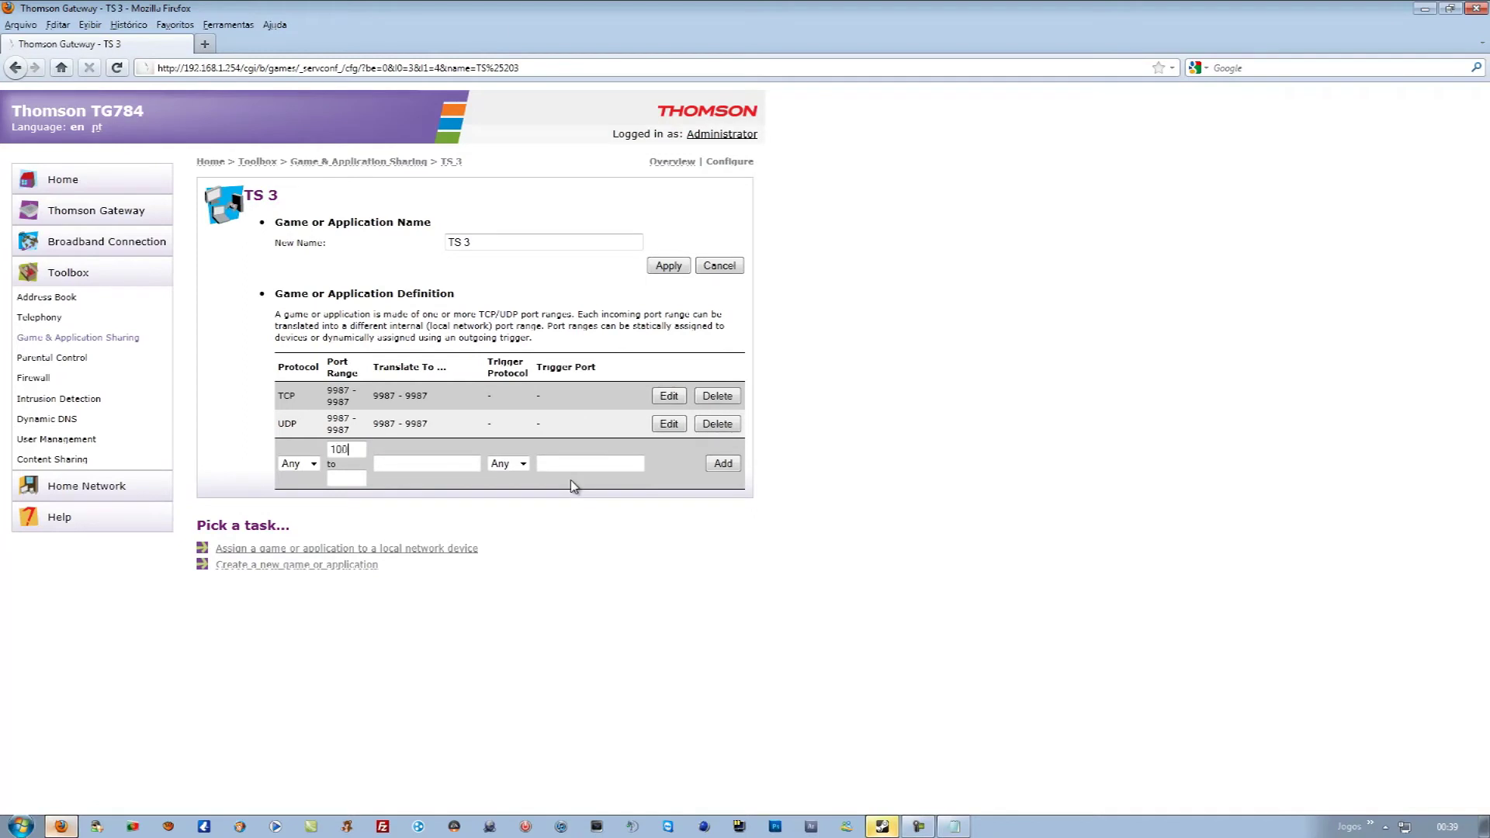
click(727, 465)
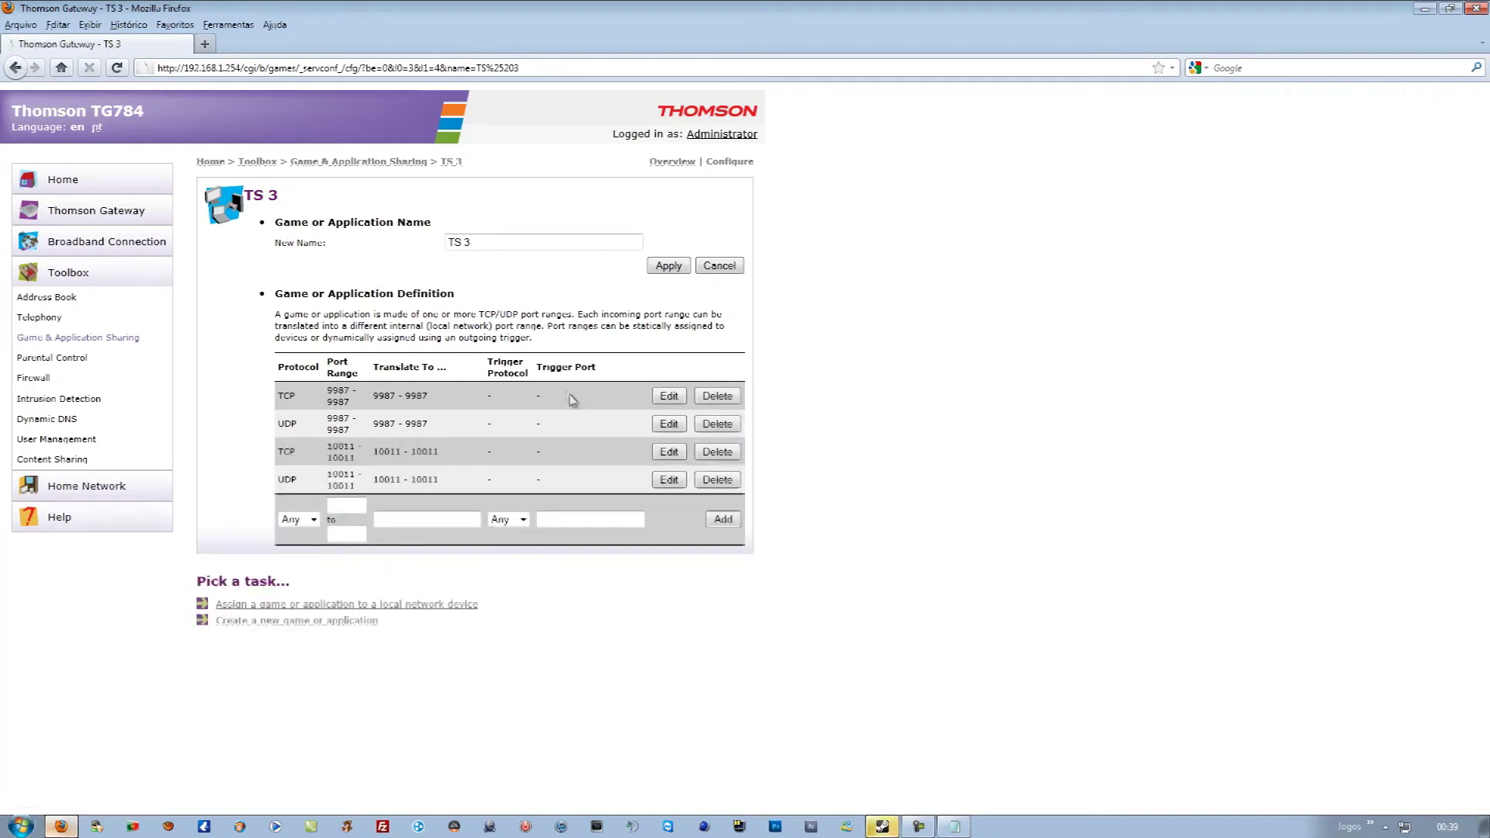
click(339, 503)
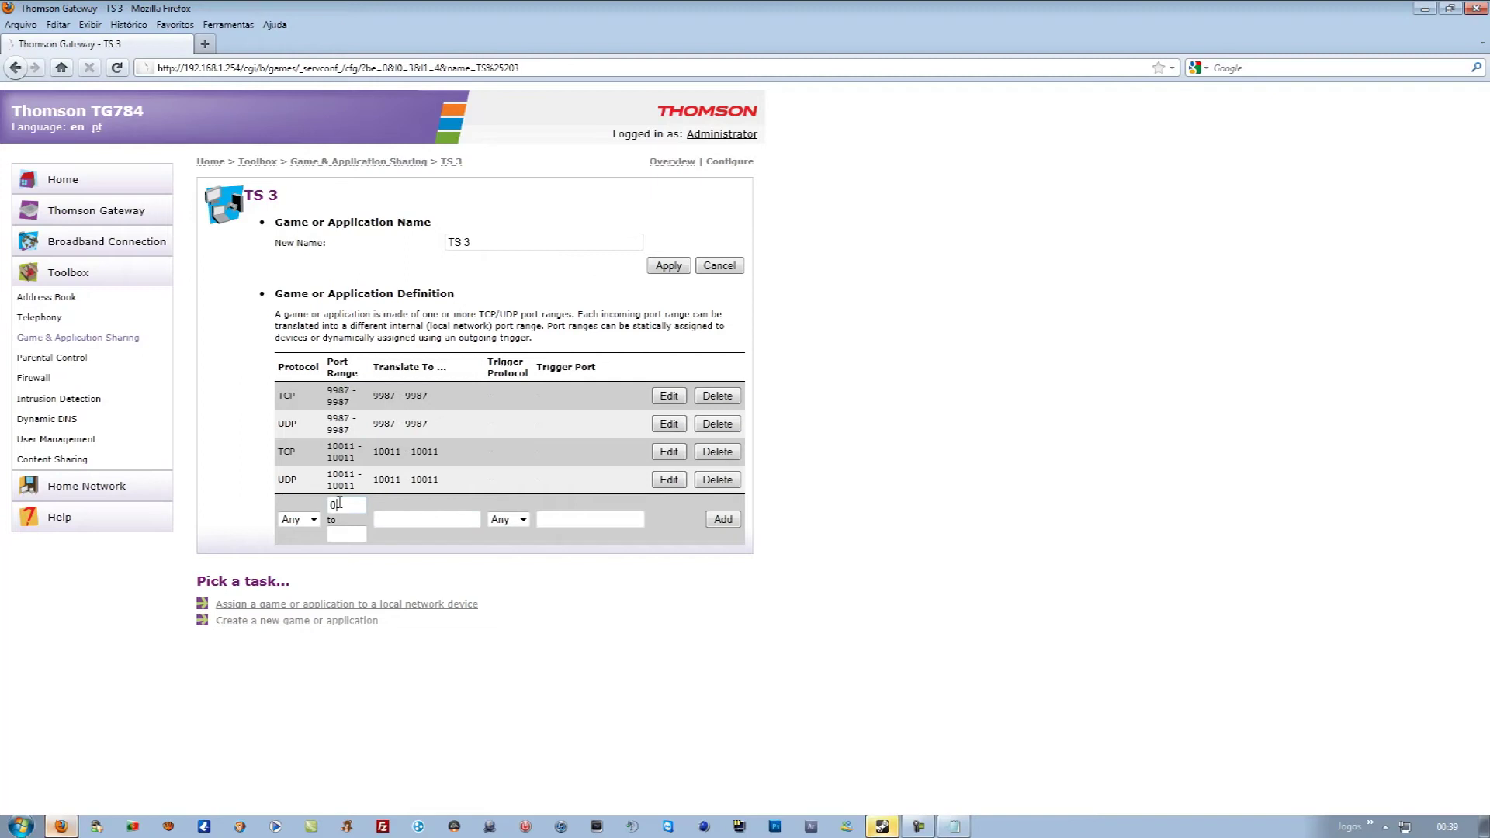
text(33)
click(722, 524)
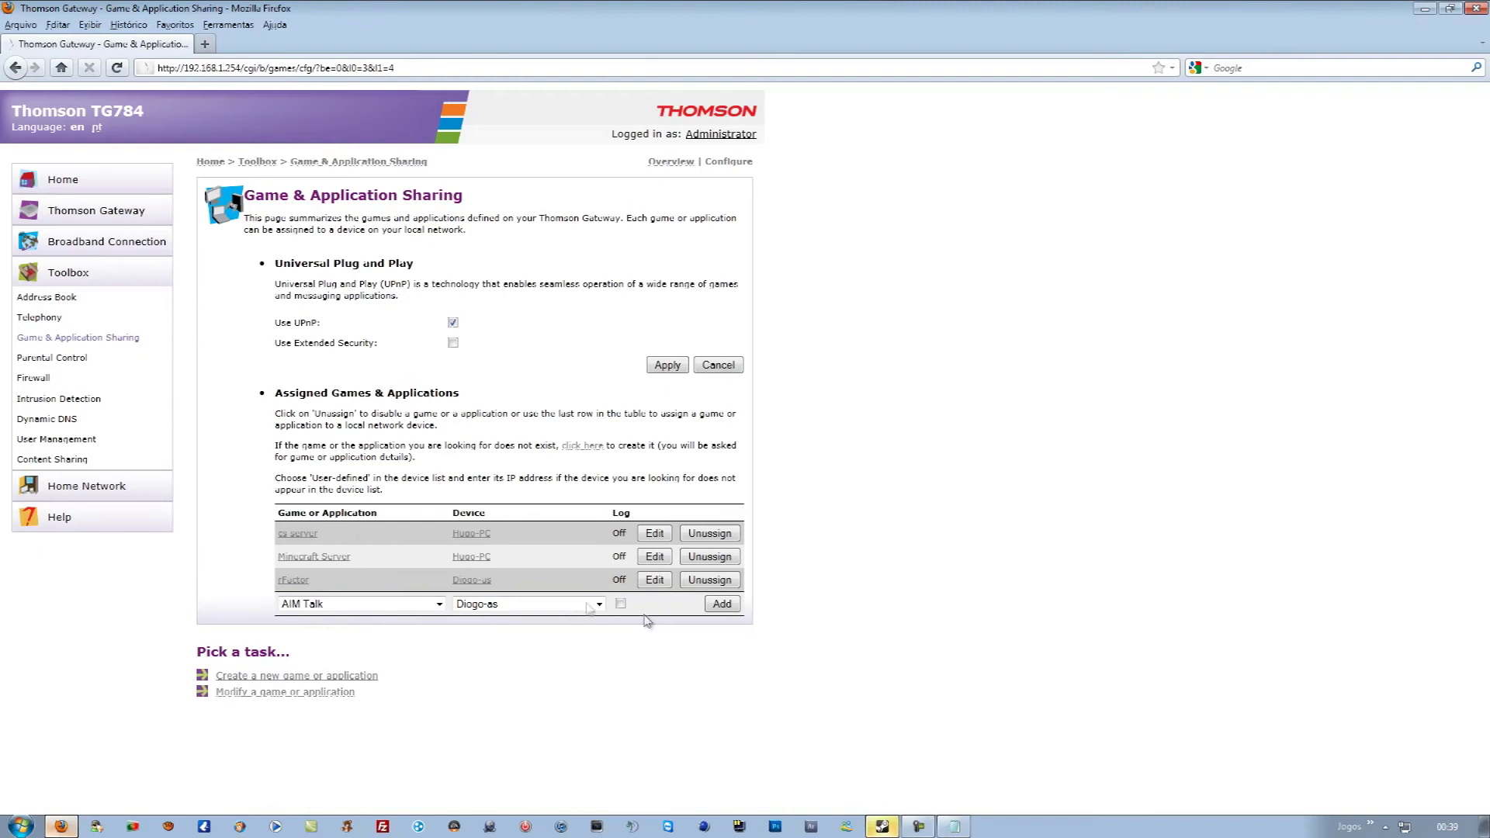
Step: Assign TS 3 to this PC in the router's games and applications list, then close Firefox
click(439, 603)
scroll(385, 578, down, 3)
scroll(386, 578, down, 2)
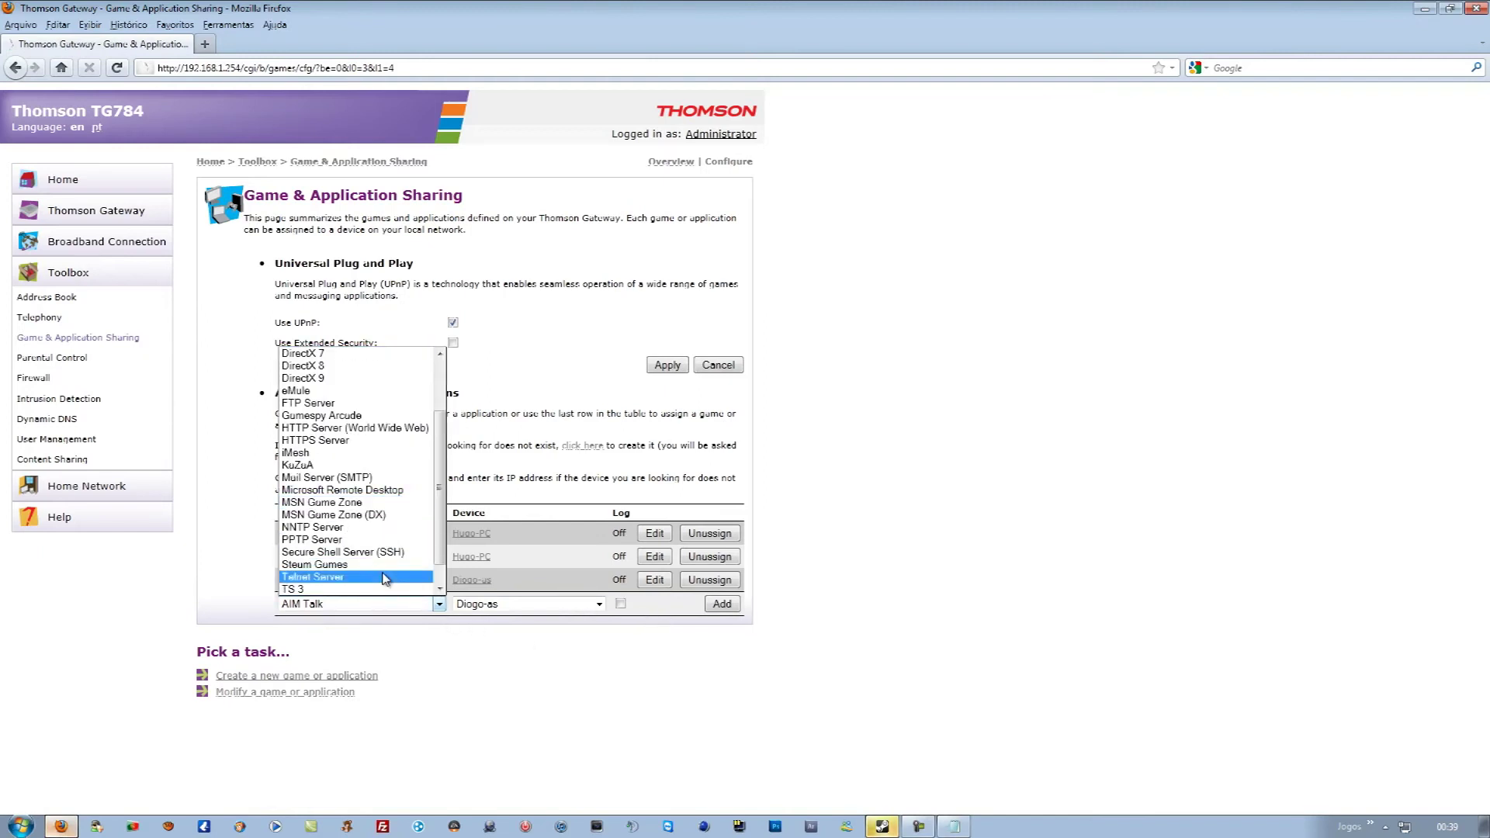
click(317, 573)
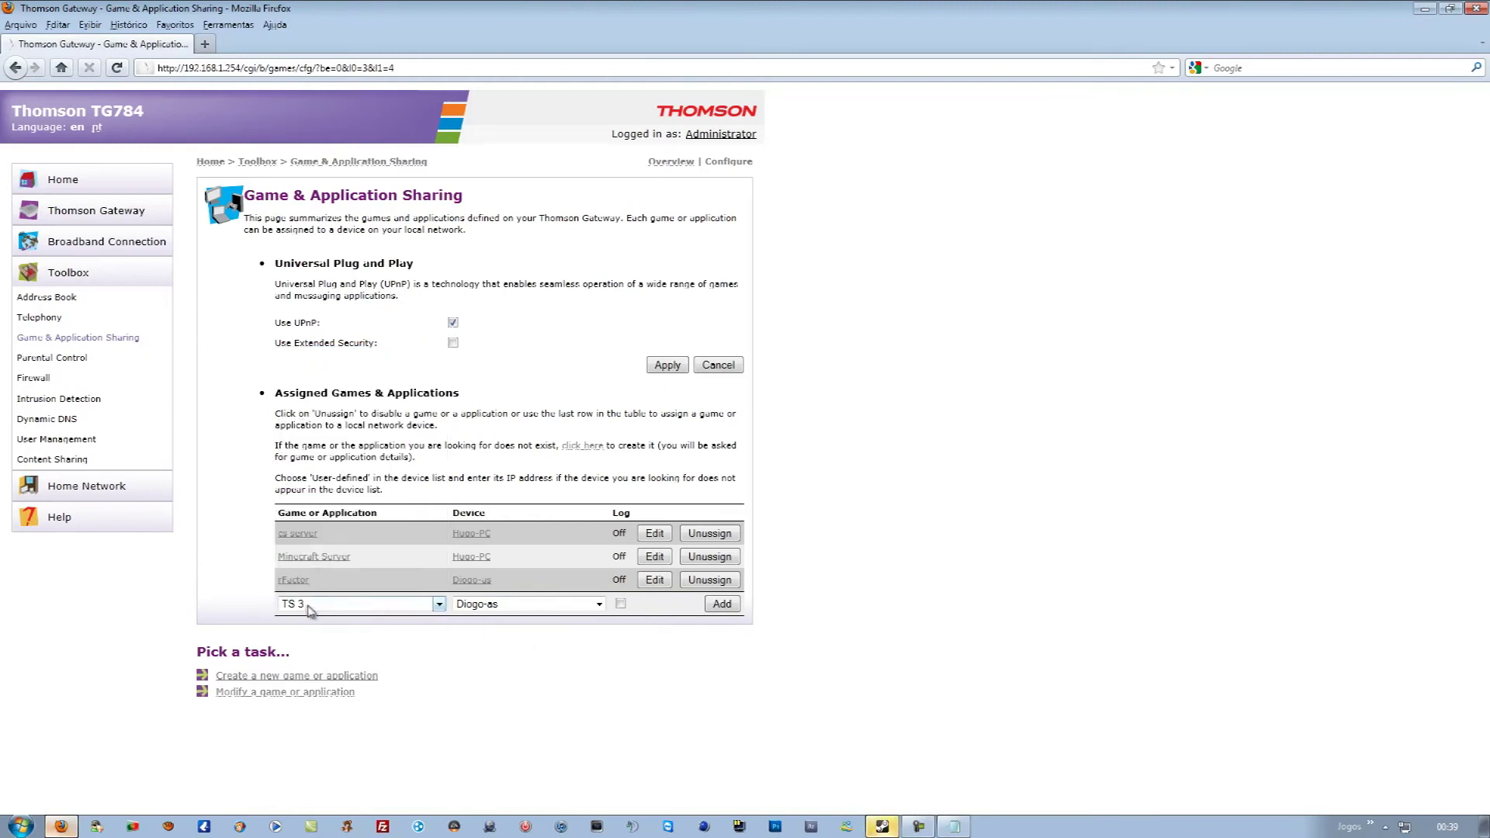
click(727, 606)
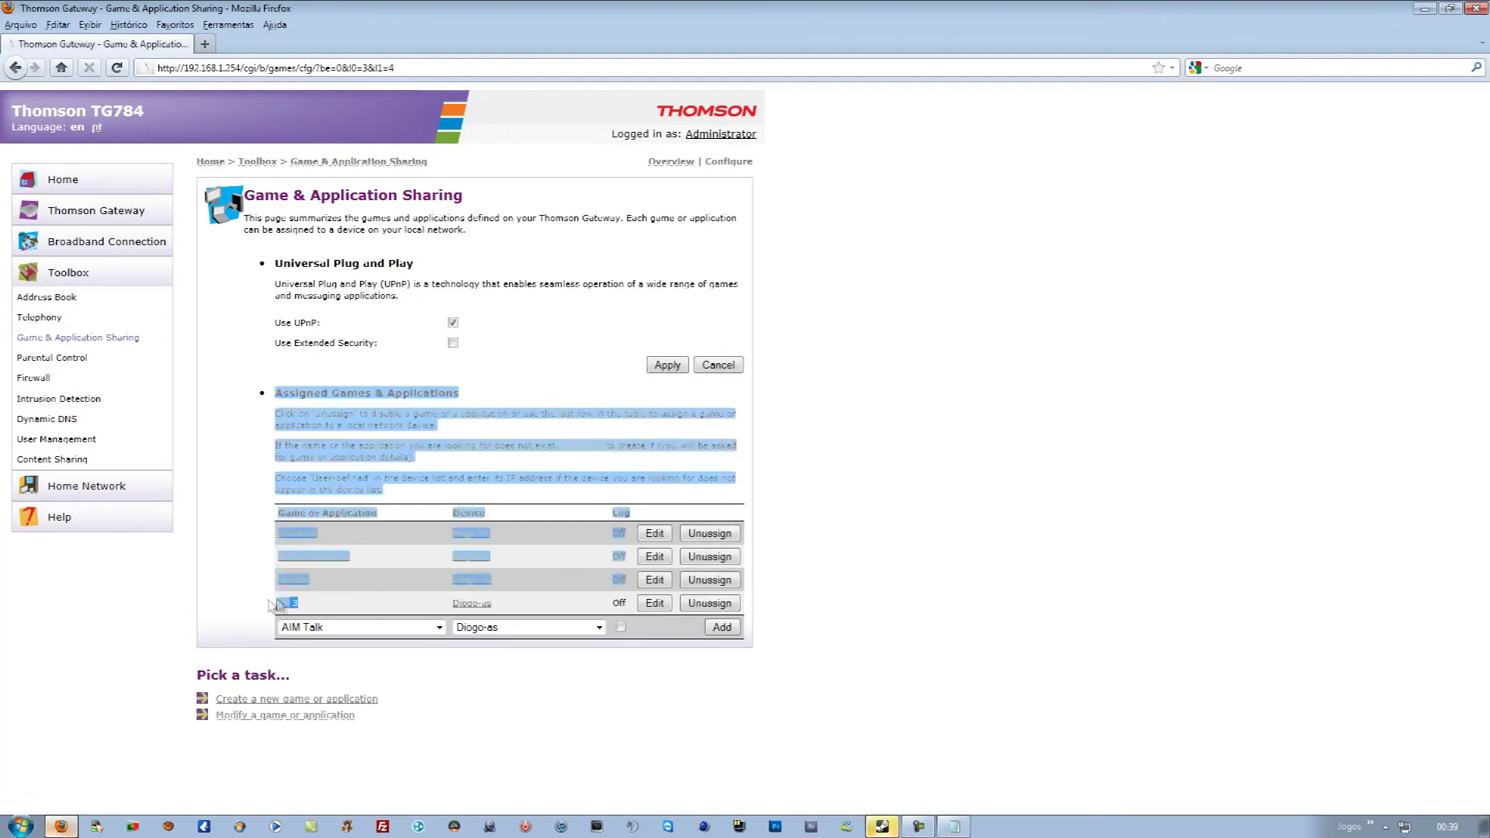
click(1477, 9)
right_click(680, 366)
Step: Launch ts3server_win64 from the teamspeak3-server_win64 folder and close the Explorer window
right_click(900, 211)
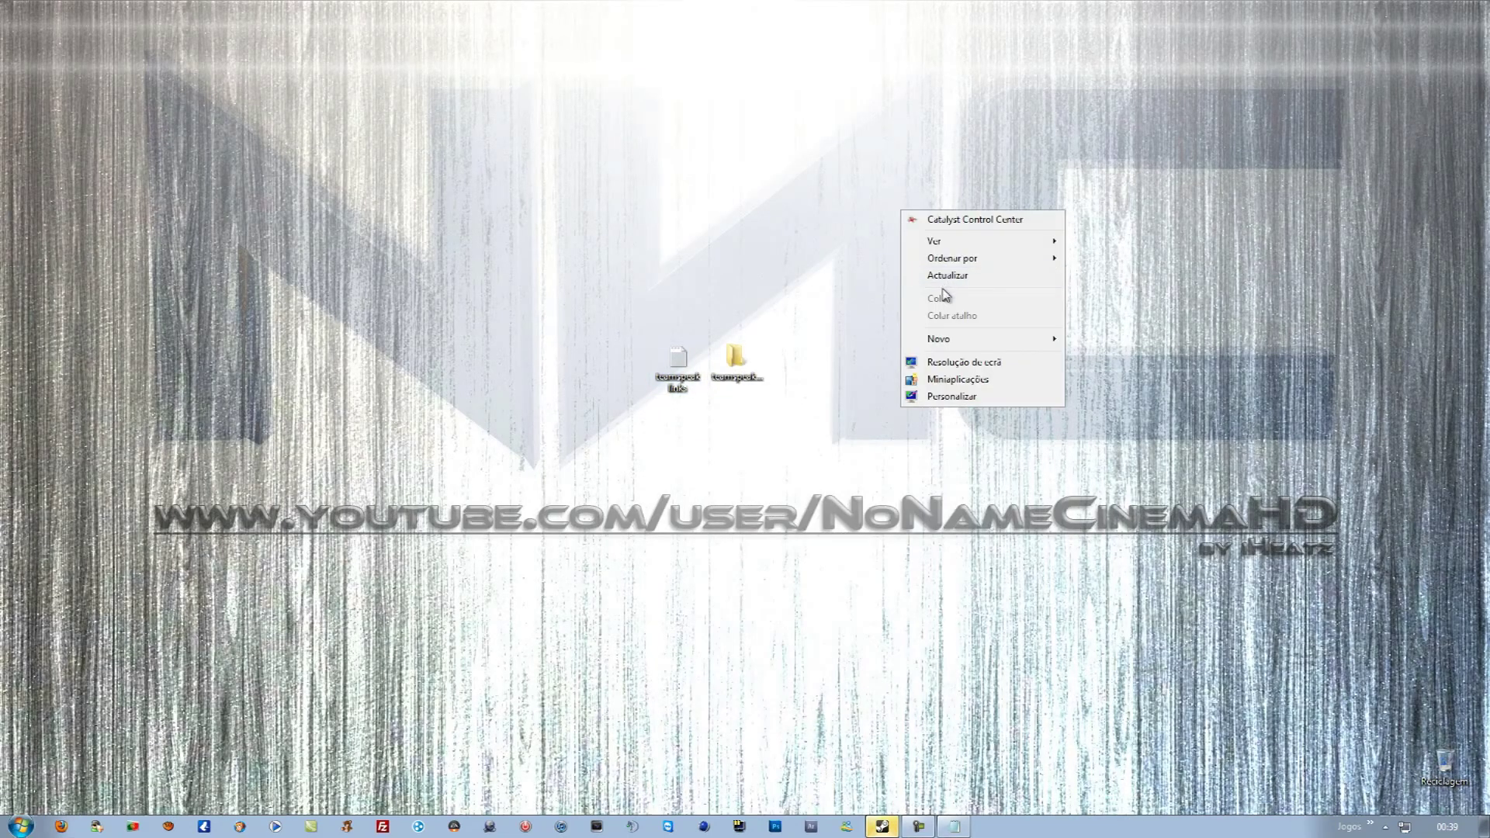
click(807, 382)
double_click(733, 359)
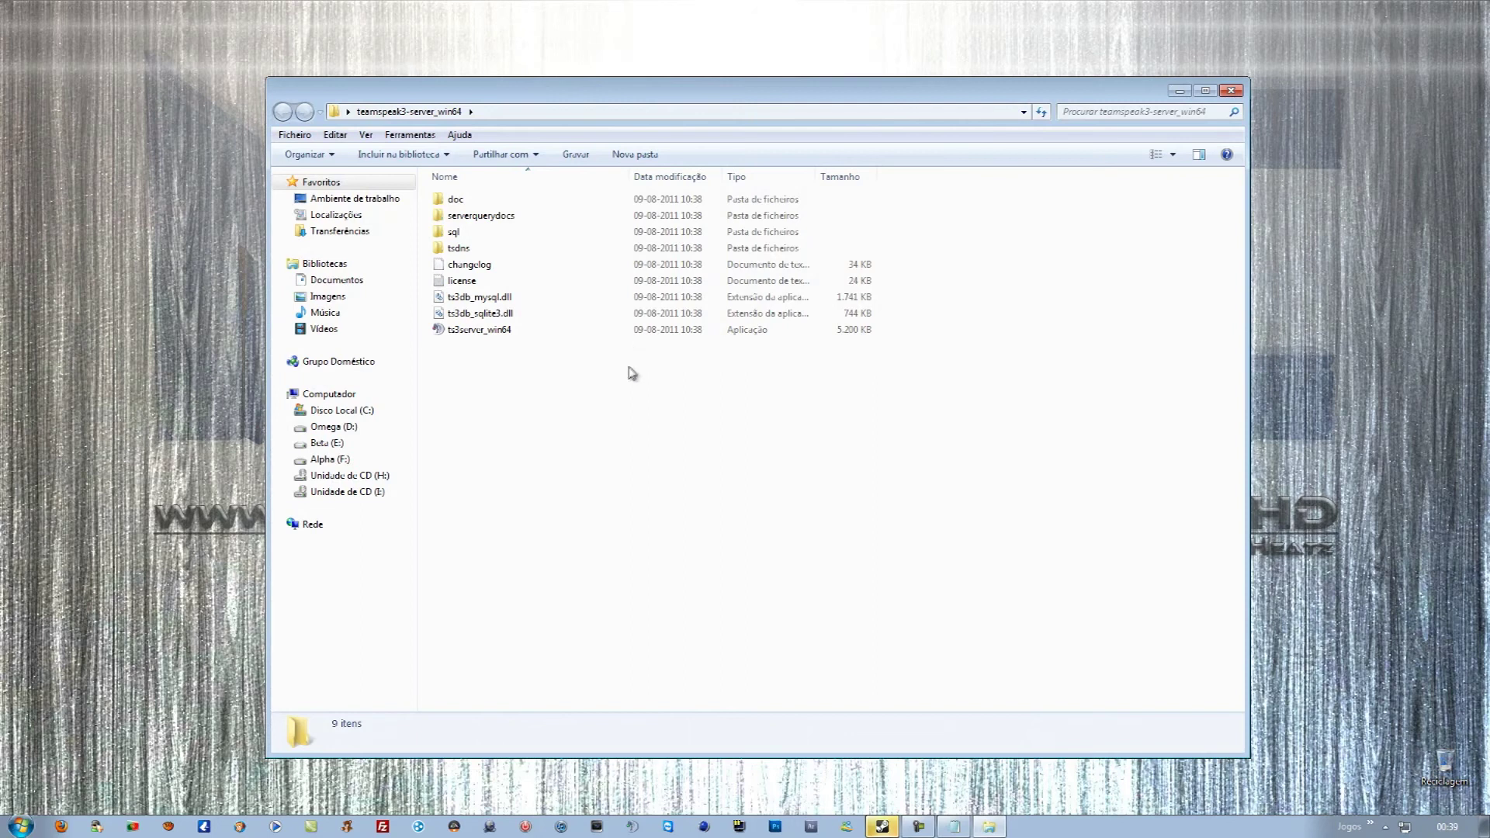
double_click(495, 332)
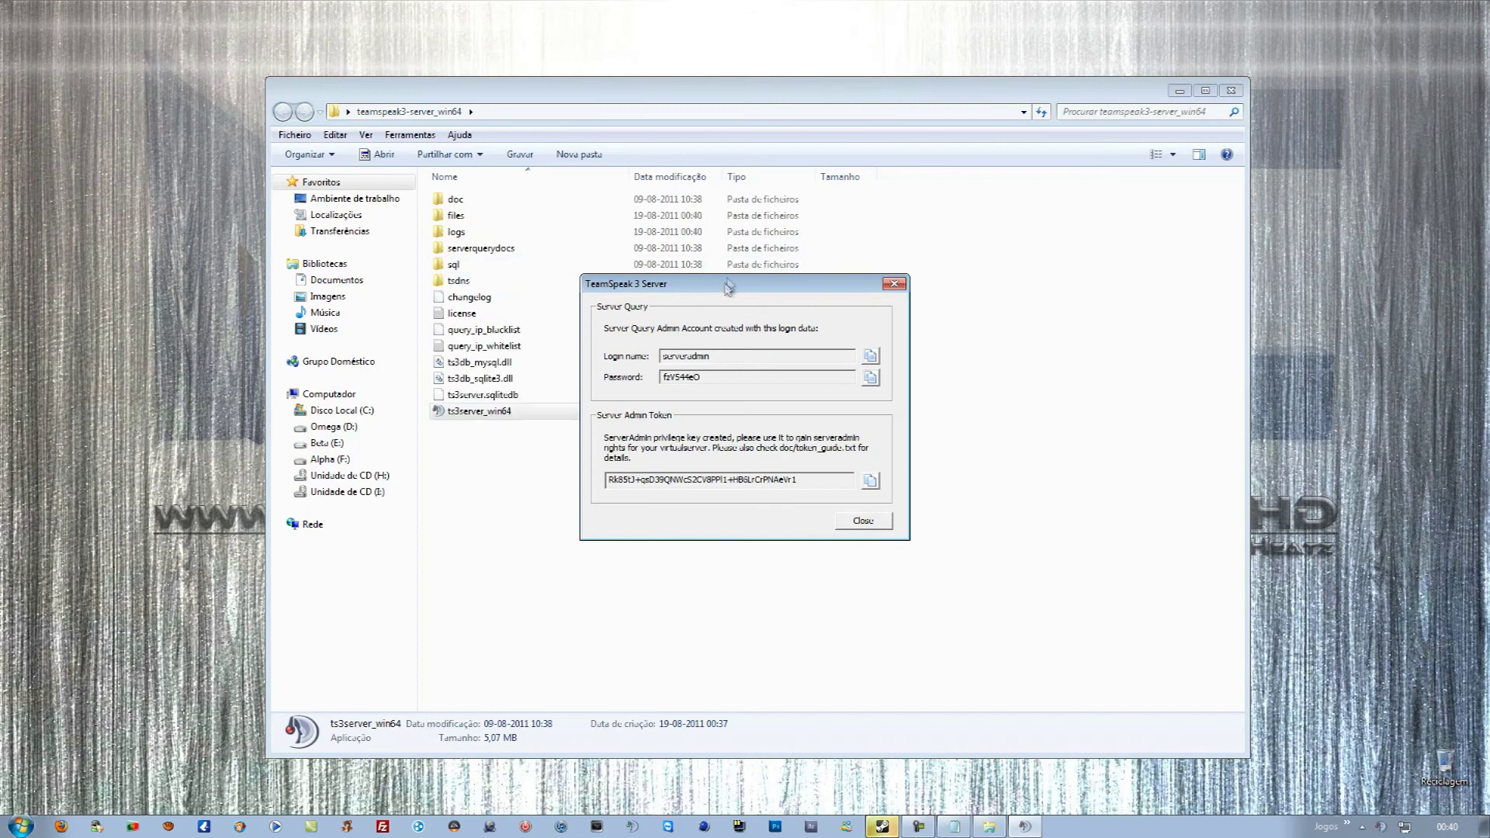
key(Return)
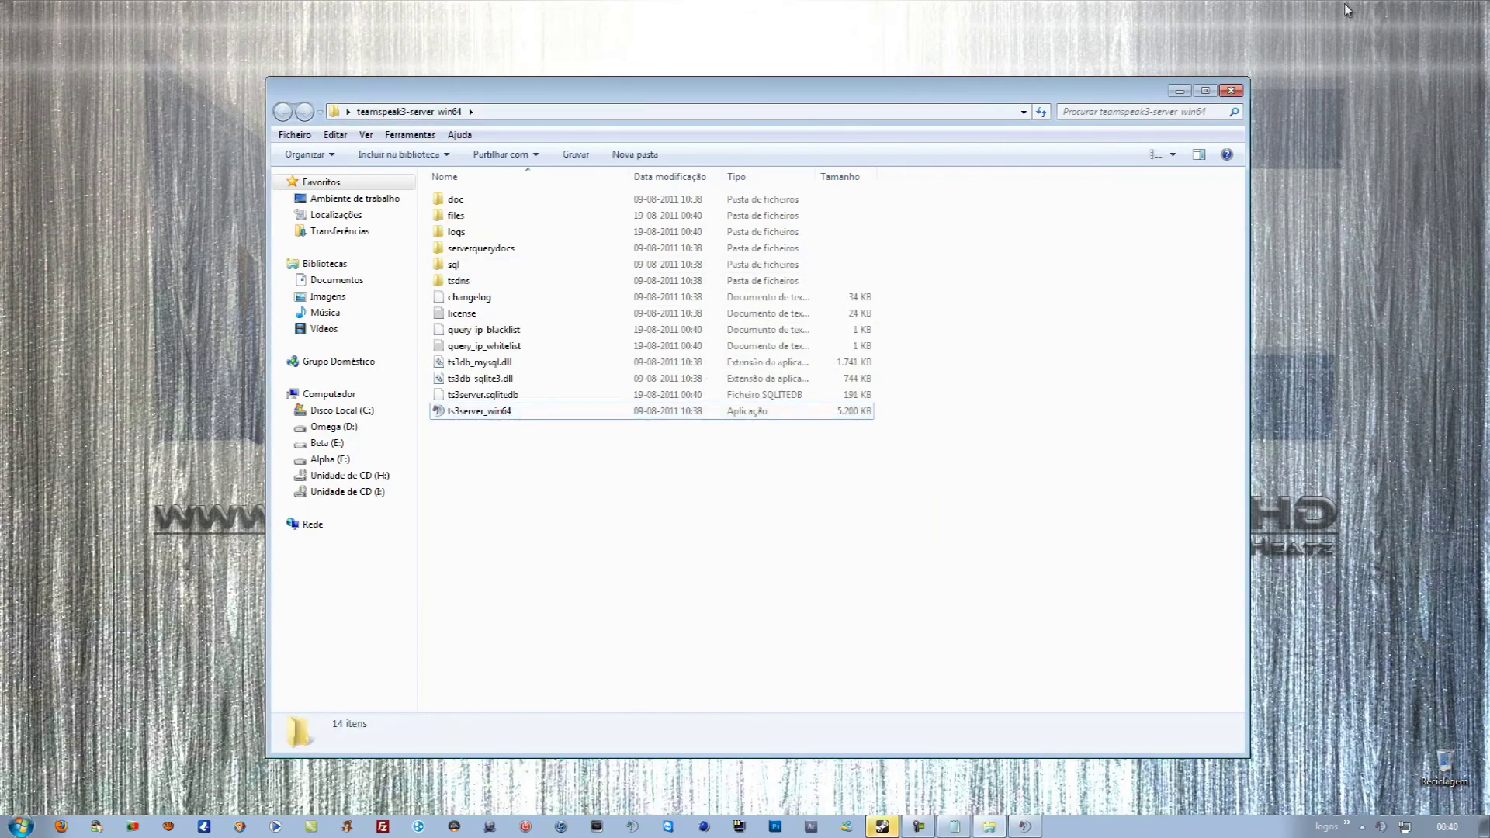
click(1231, 90)
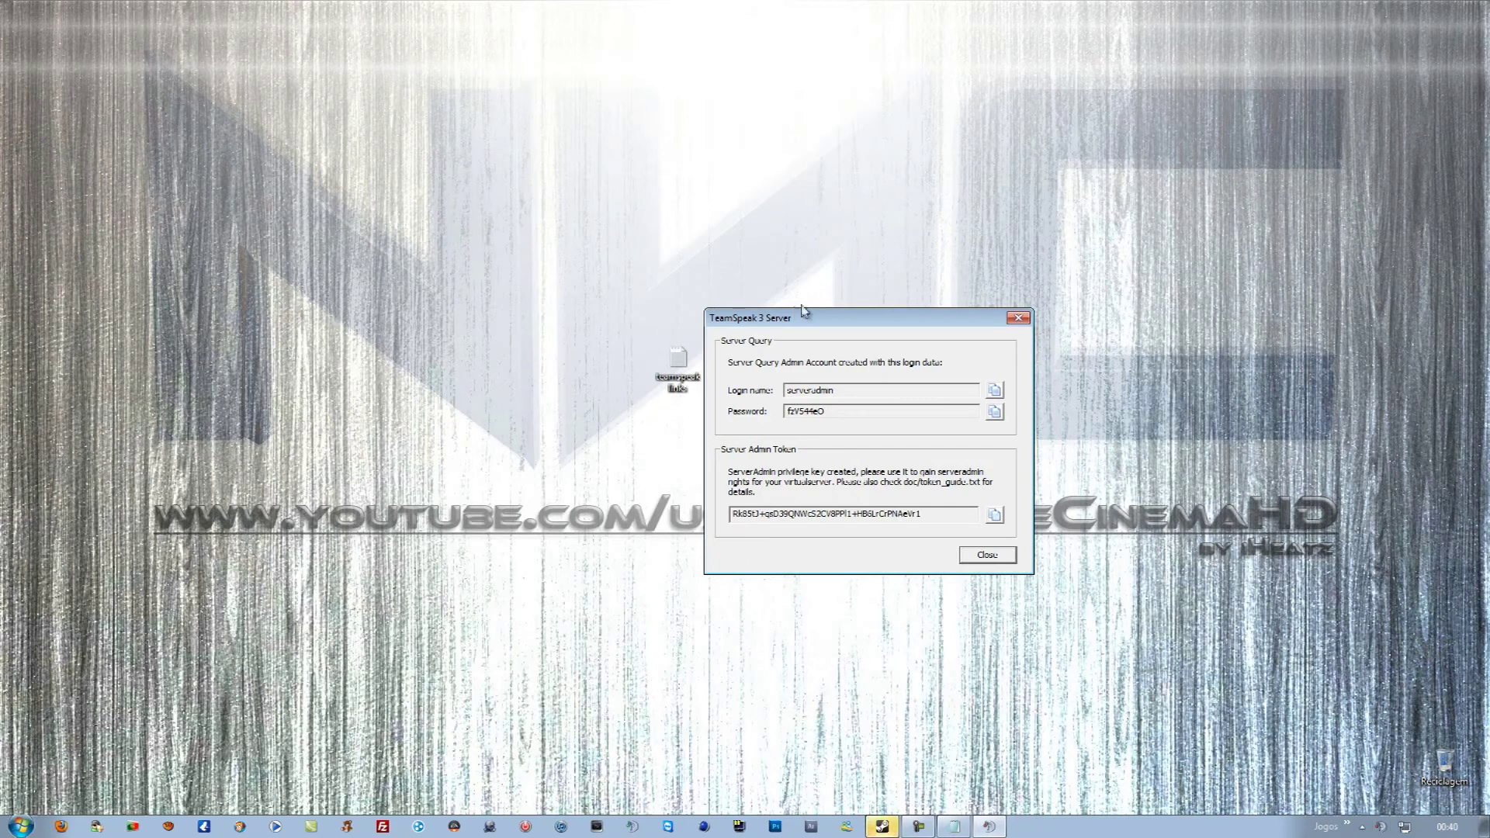
drag(805, 312, 644, 301)
double_click(685, 400)
double_click(695, 381)
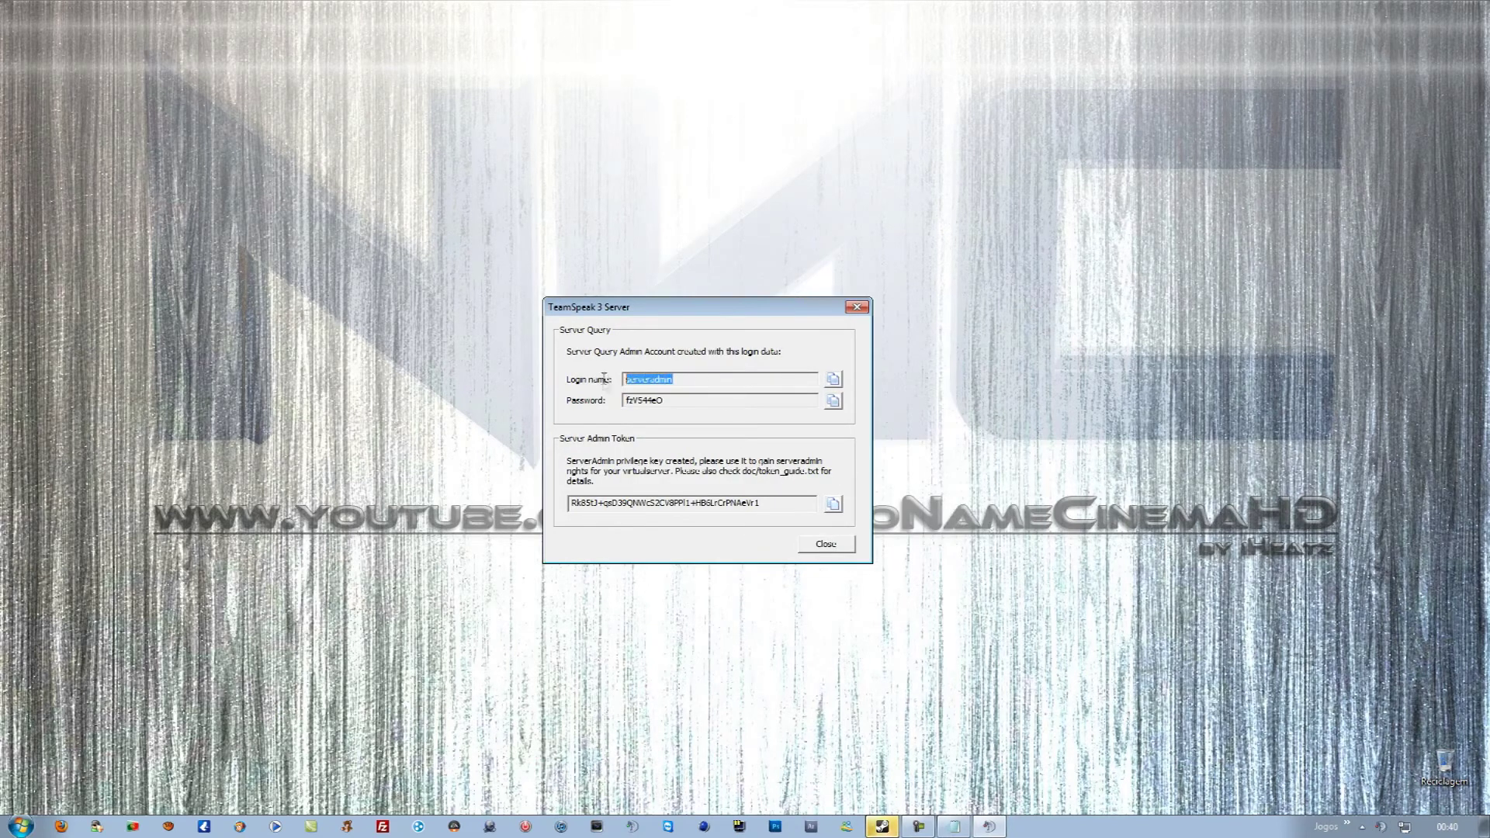
click(684, 400)
double_click(715, 403)
click(715, 381)
double_click(660, 380)
double_click(715, 401)
double_click(659, 380)
click(659, 379)
double_click(694, 402)
click(664, 403)
double_click(693, 379)
double_click(759, 502)
click(789, 504)
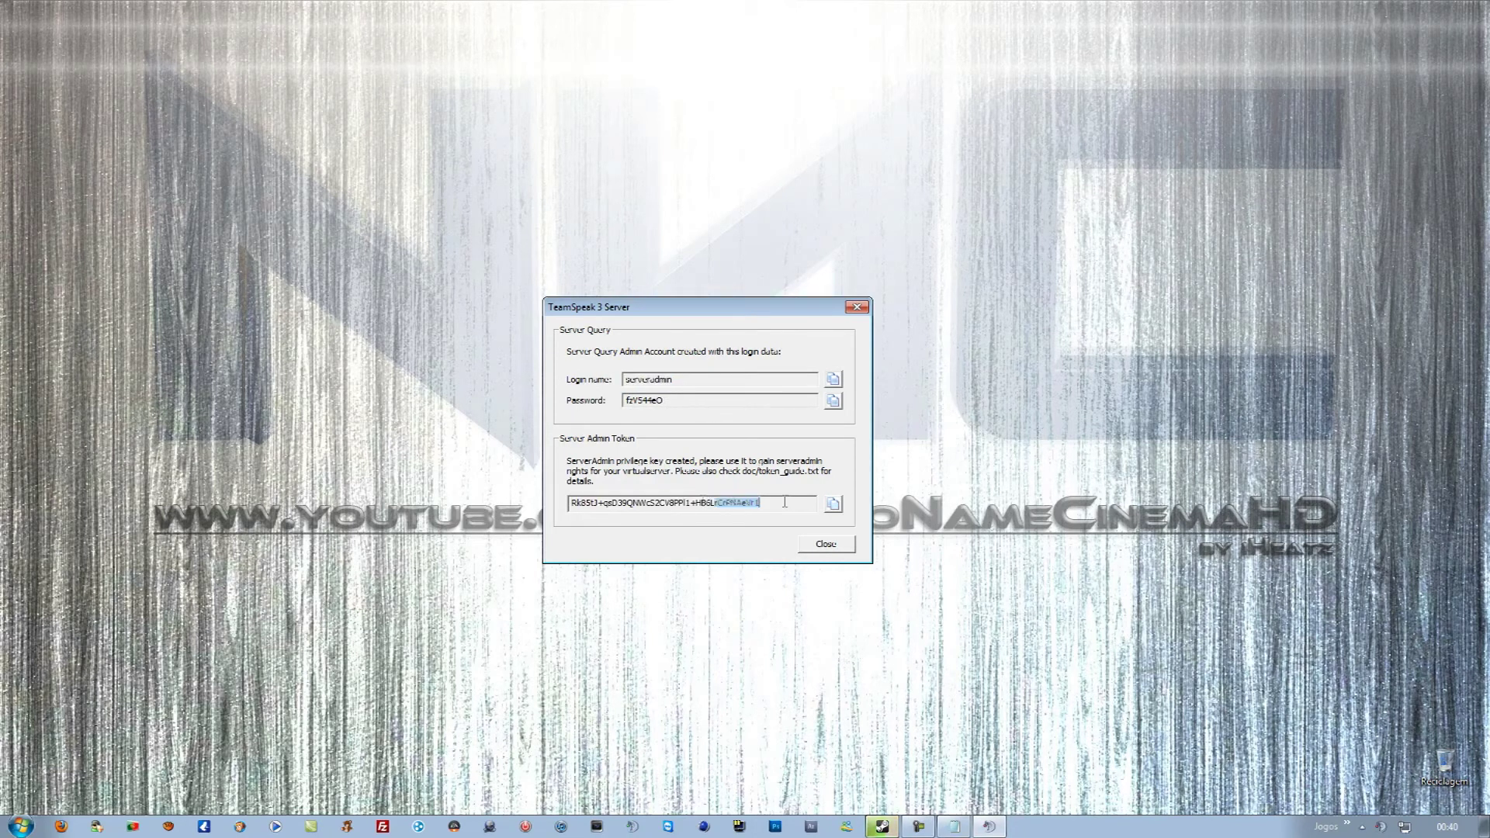
double_click(788, 506)
click(784, 504)
Step: Look up the public IP on whatismyip.com via a Google search and highlight 188.250.0.250
click(61, 826)
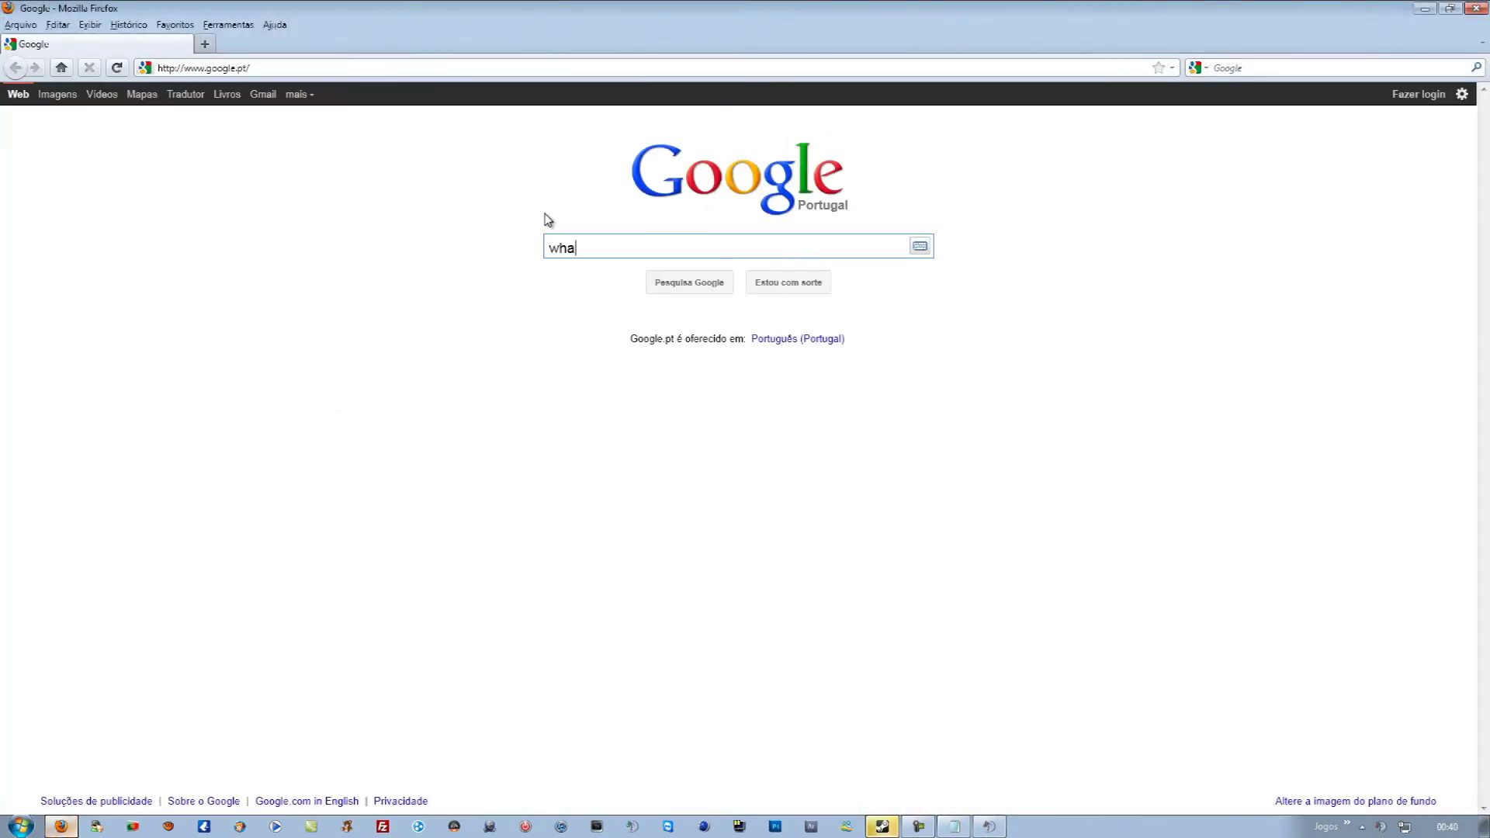
text(ts my ip)
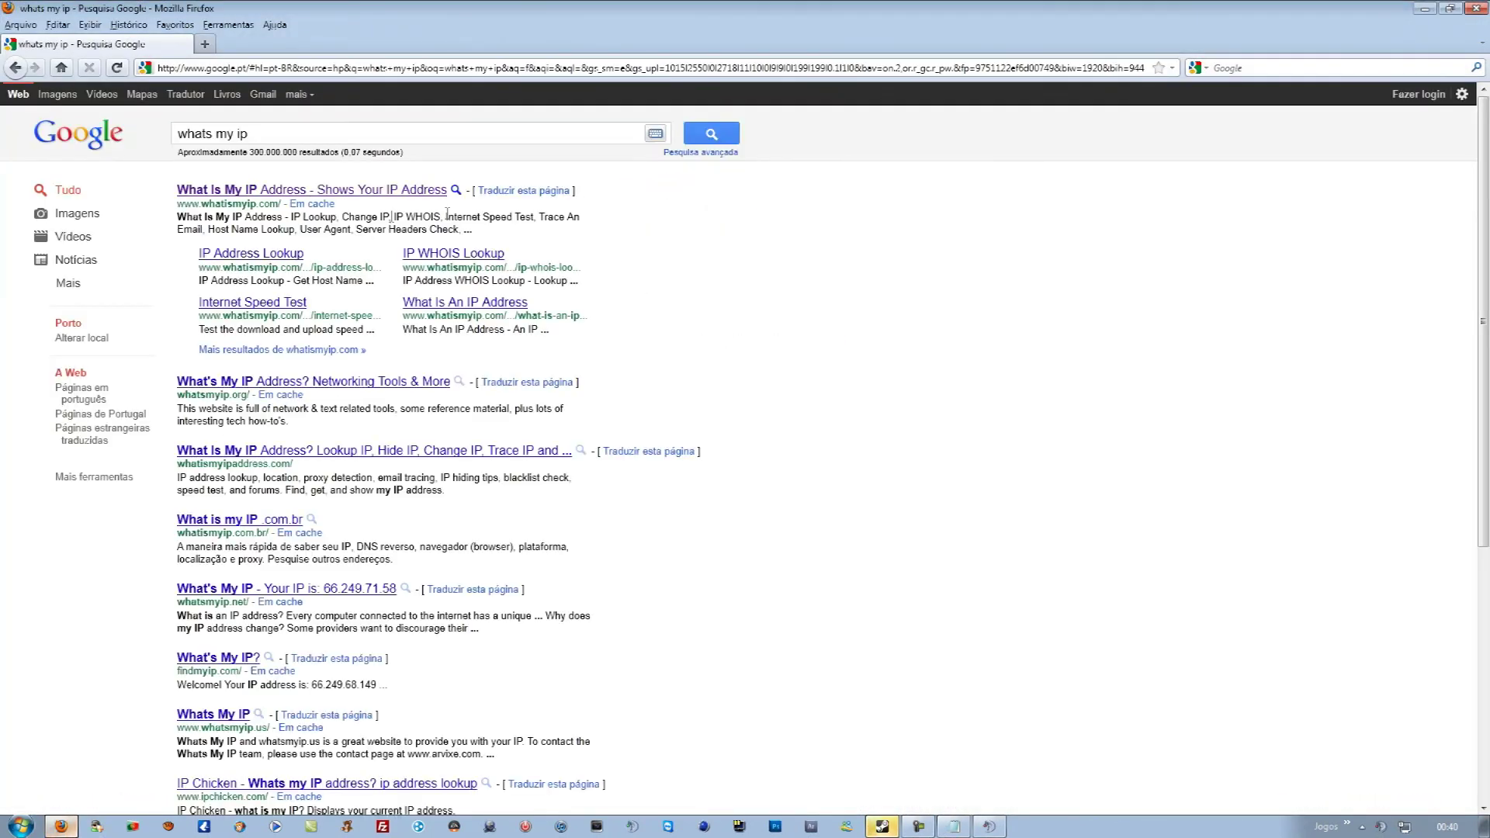
click(404, 190)
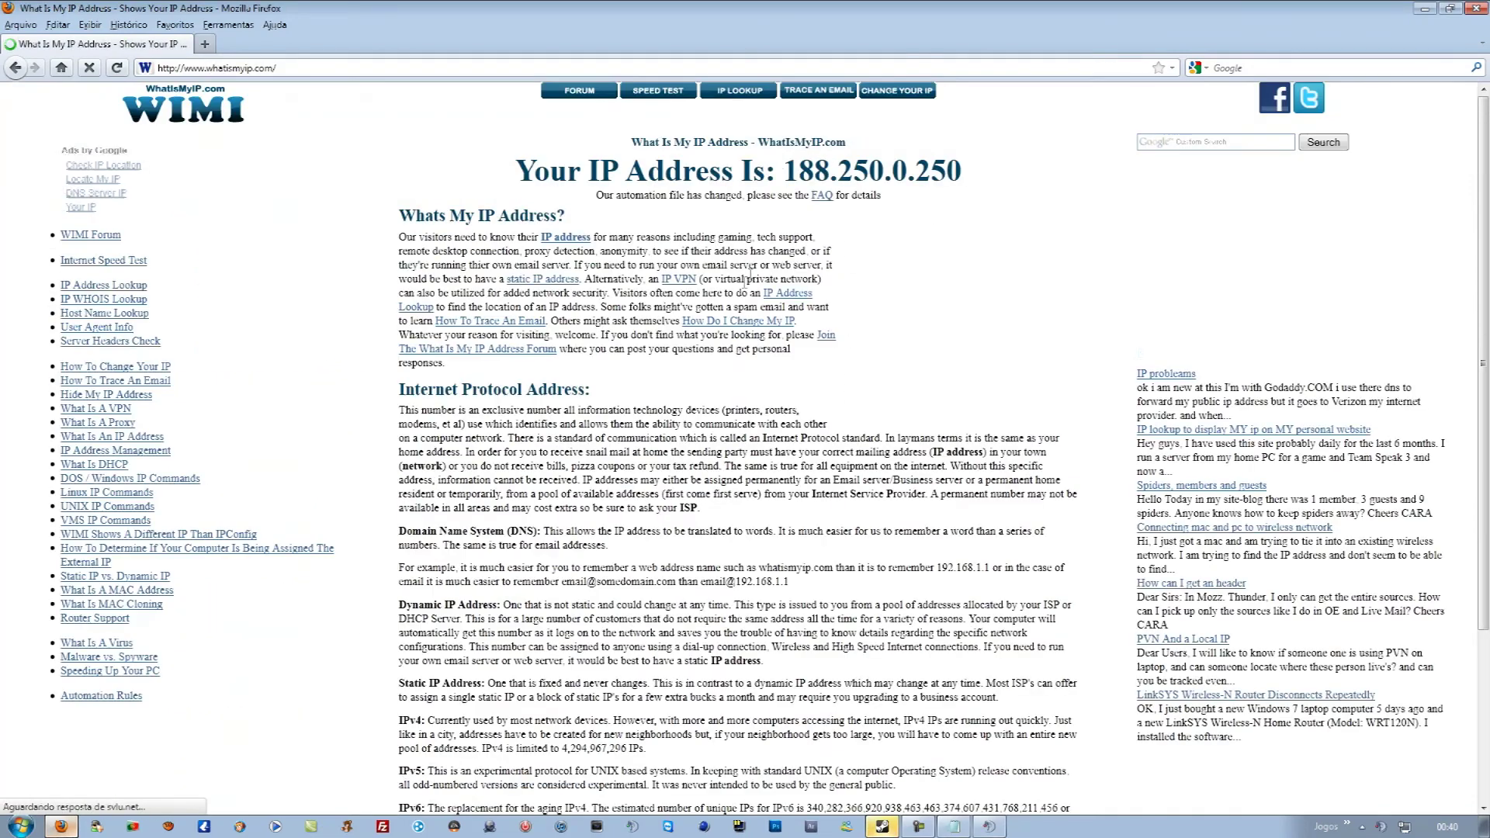
drag(783, 170, 991, 173)
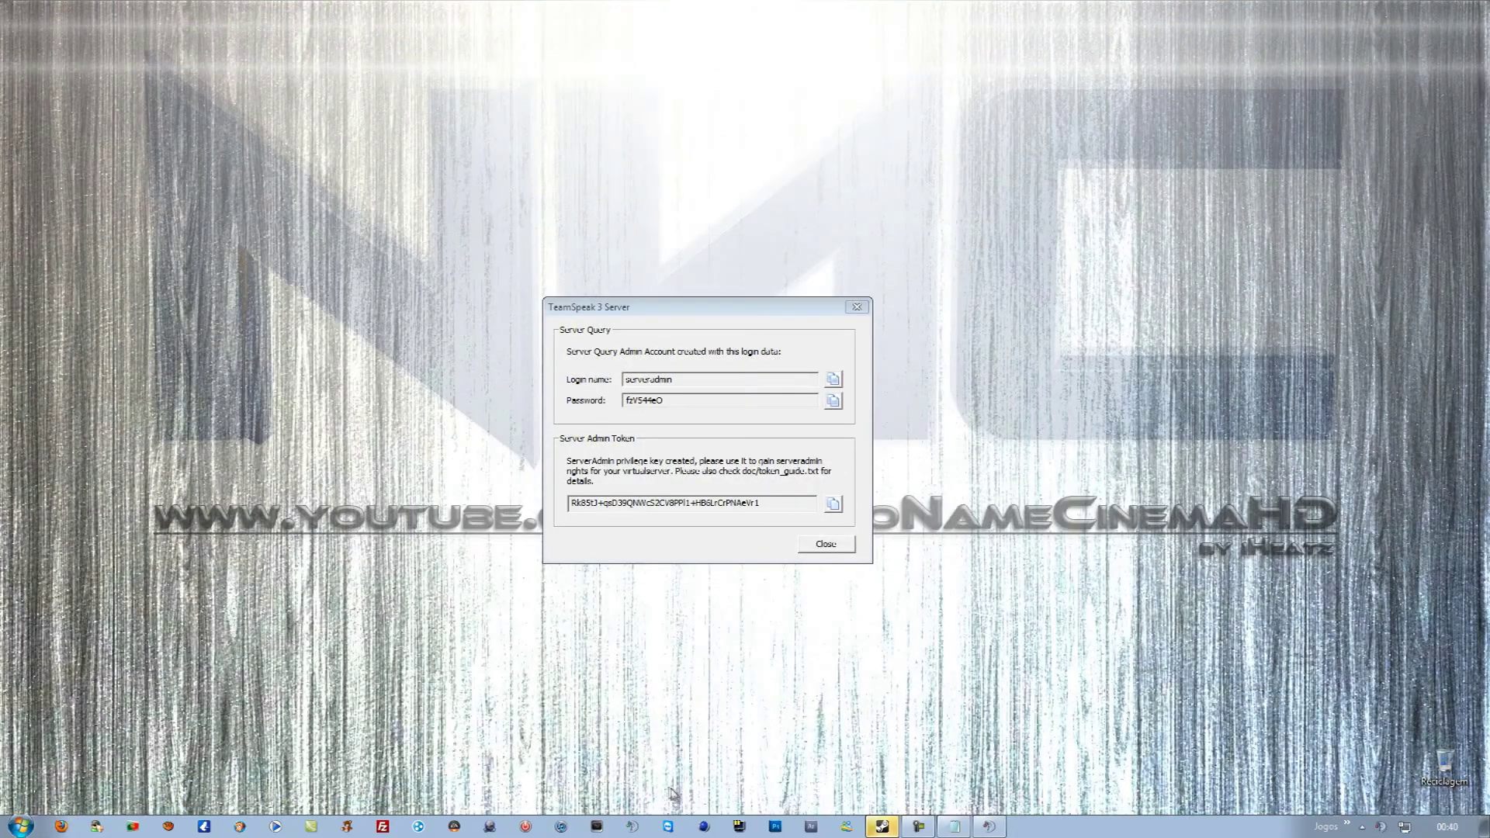
Step: Connect the TeamSpeak 3 client to 188.250.0.250 with an empty server password and the existing nickname
click(632, 827)
click(821, 174)
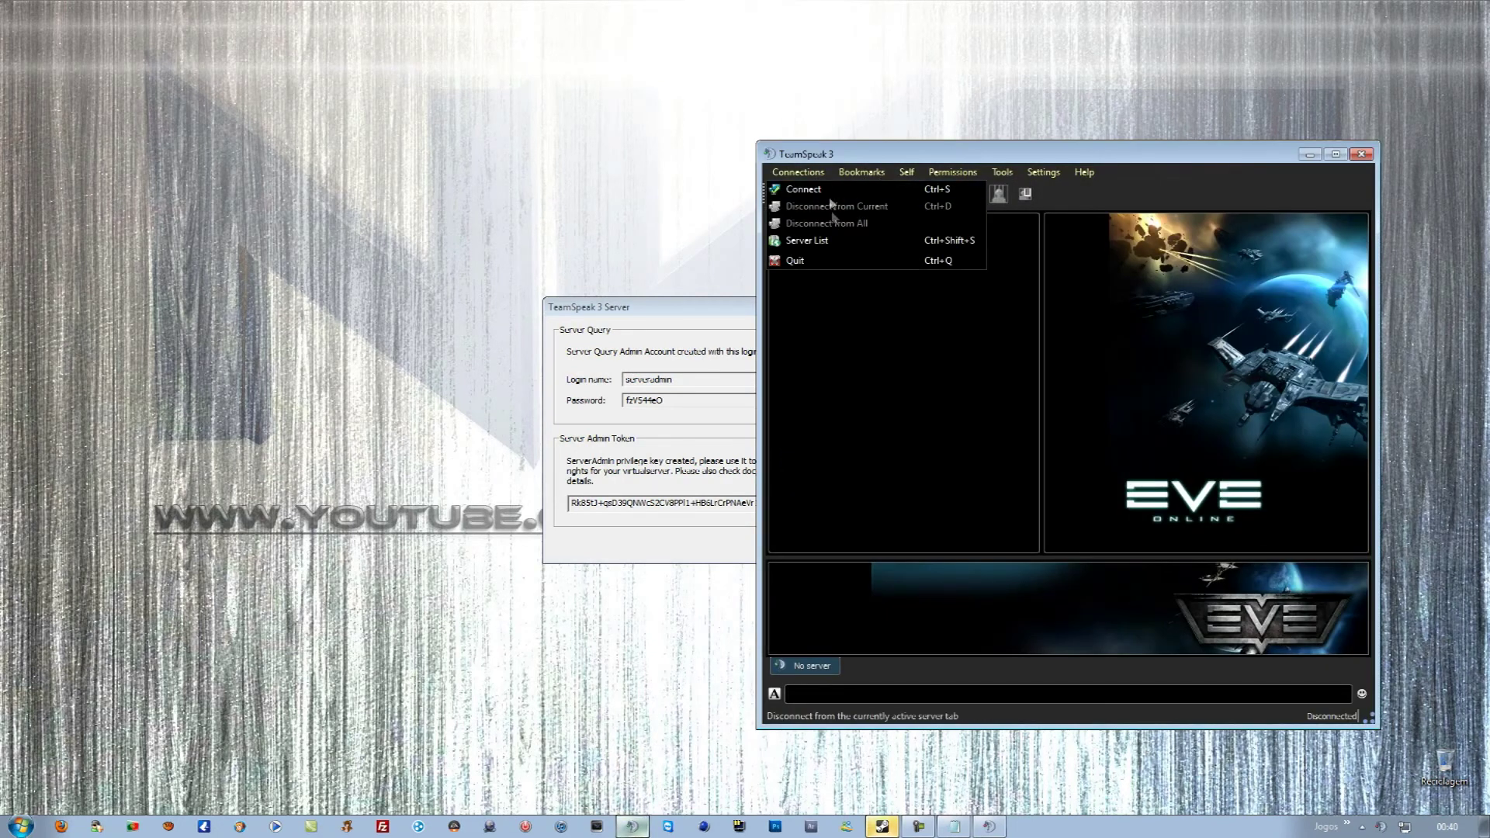
click(806, 189)
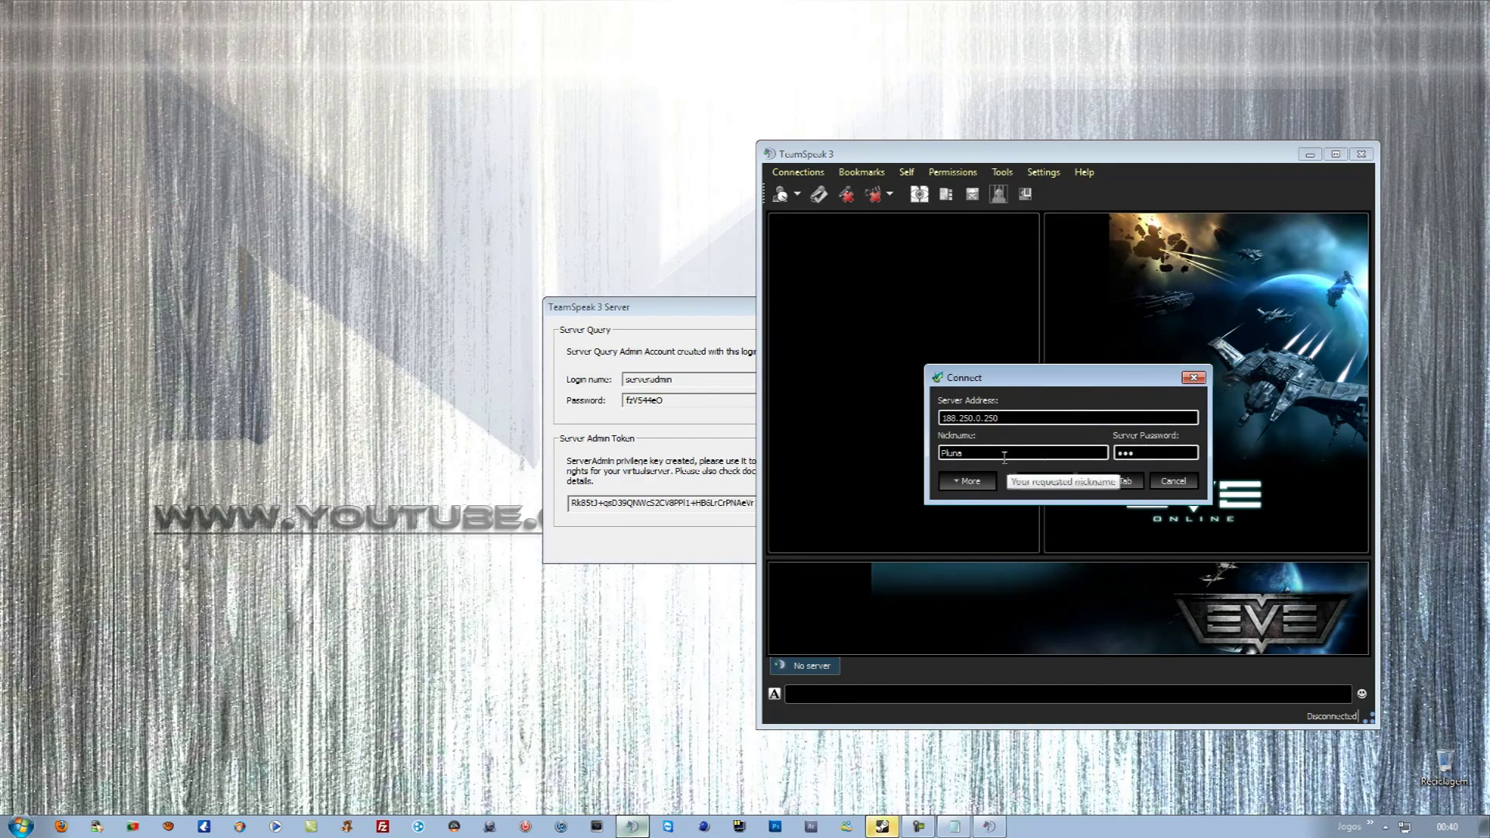
click(1140, 453)
key(BackSpace)
key(BackSpace)
key(BackSpace)
drag(1000, 454, 923, 447)
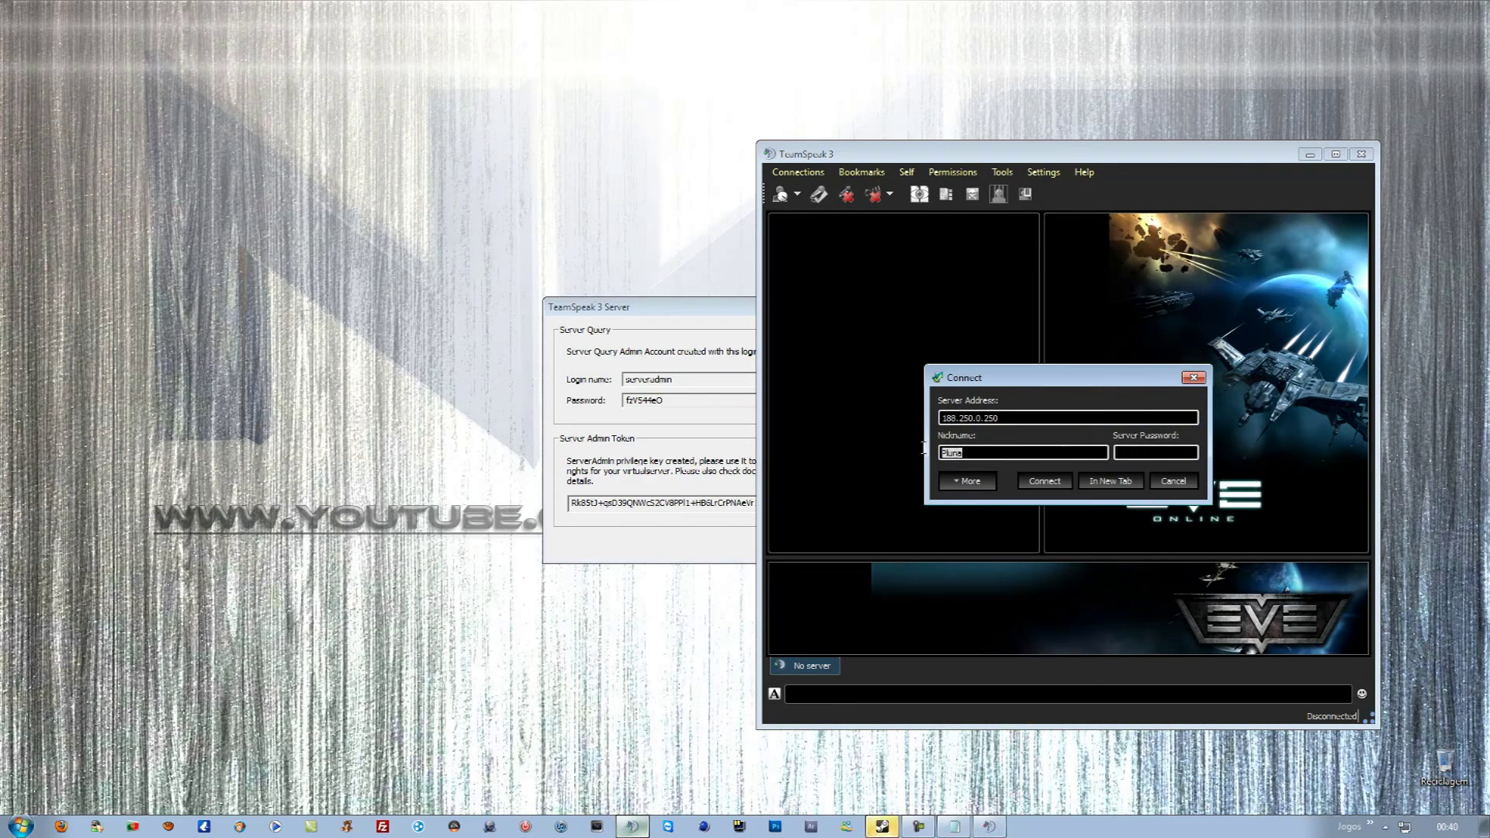
click(1000, 453)
click(1056, 481)
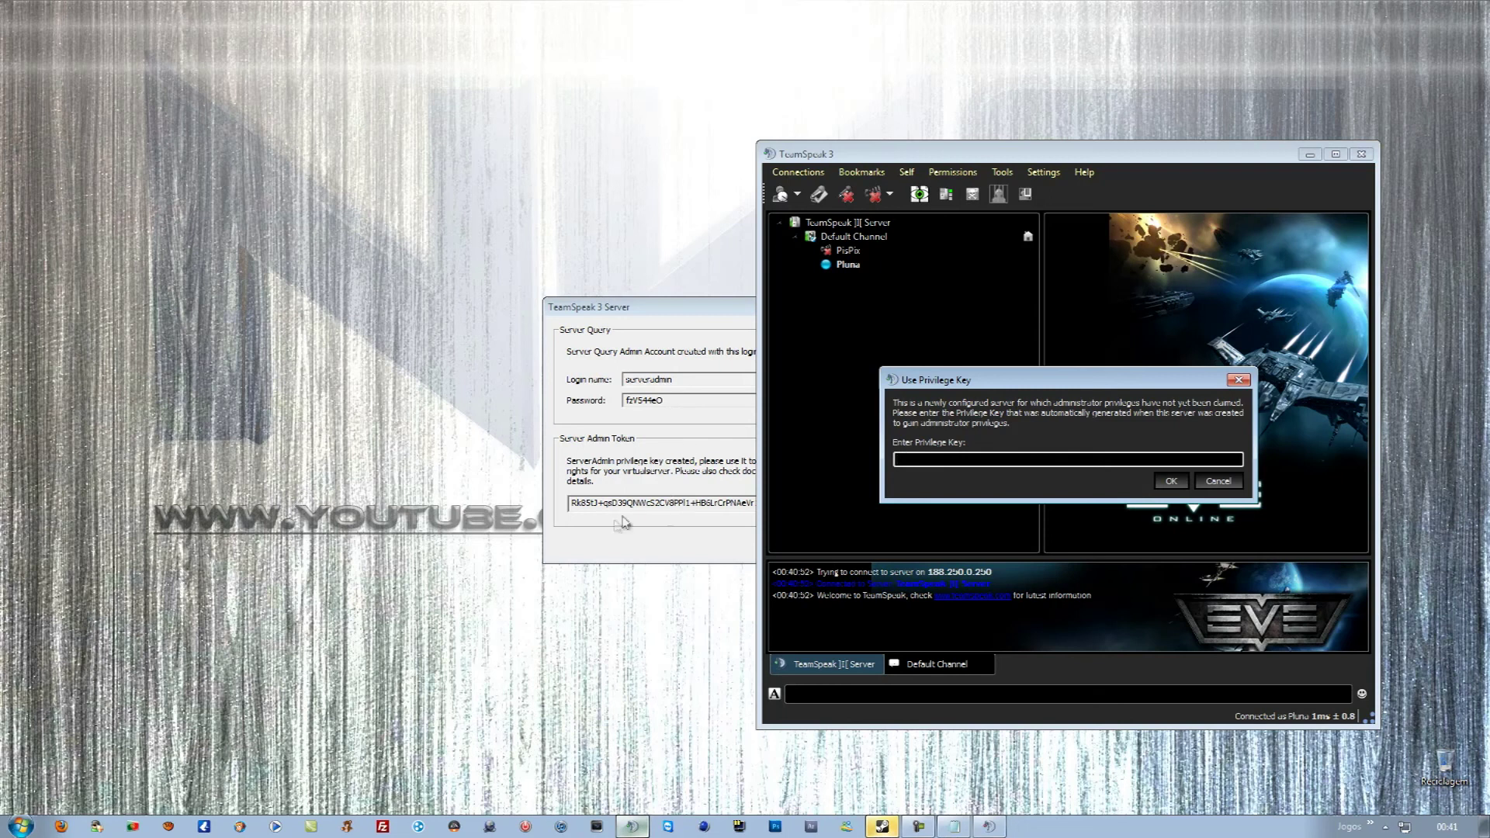
Step: Copy the Server Admin Token into the Use Privilege Key prompt and confirm it
click(769, 505)
drag(772, 502, 567, 500)
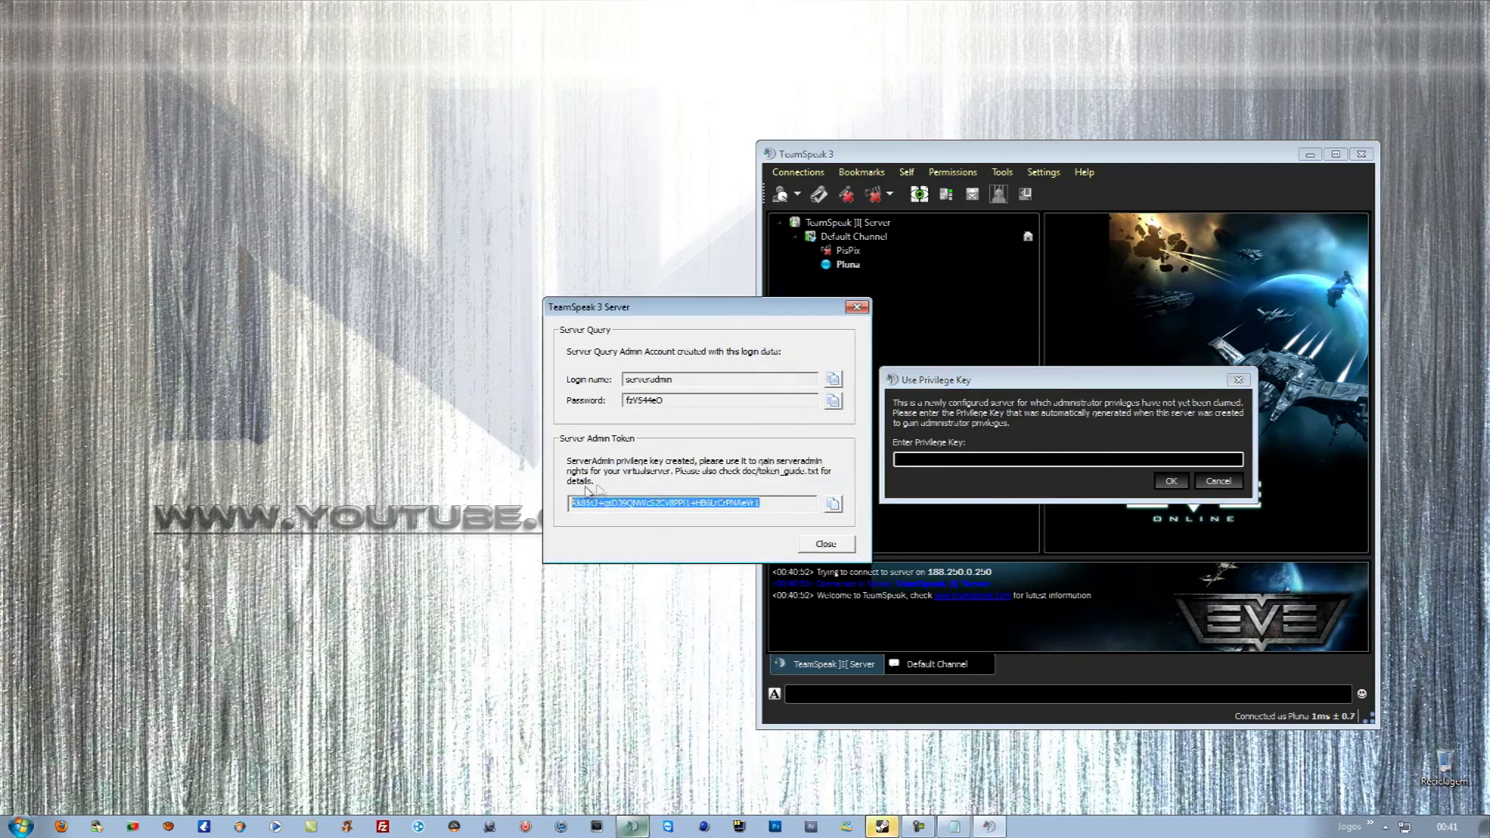
key(ctrl+c)
click(950, 461)
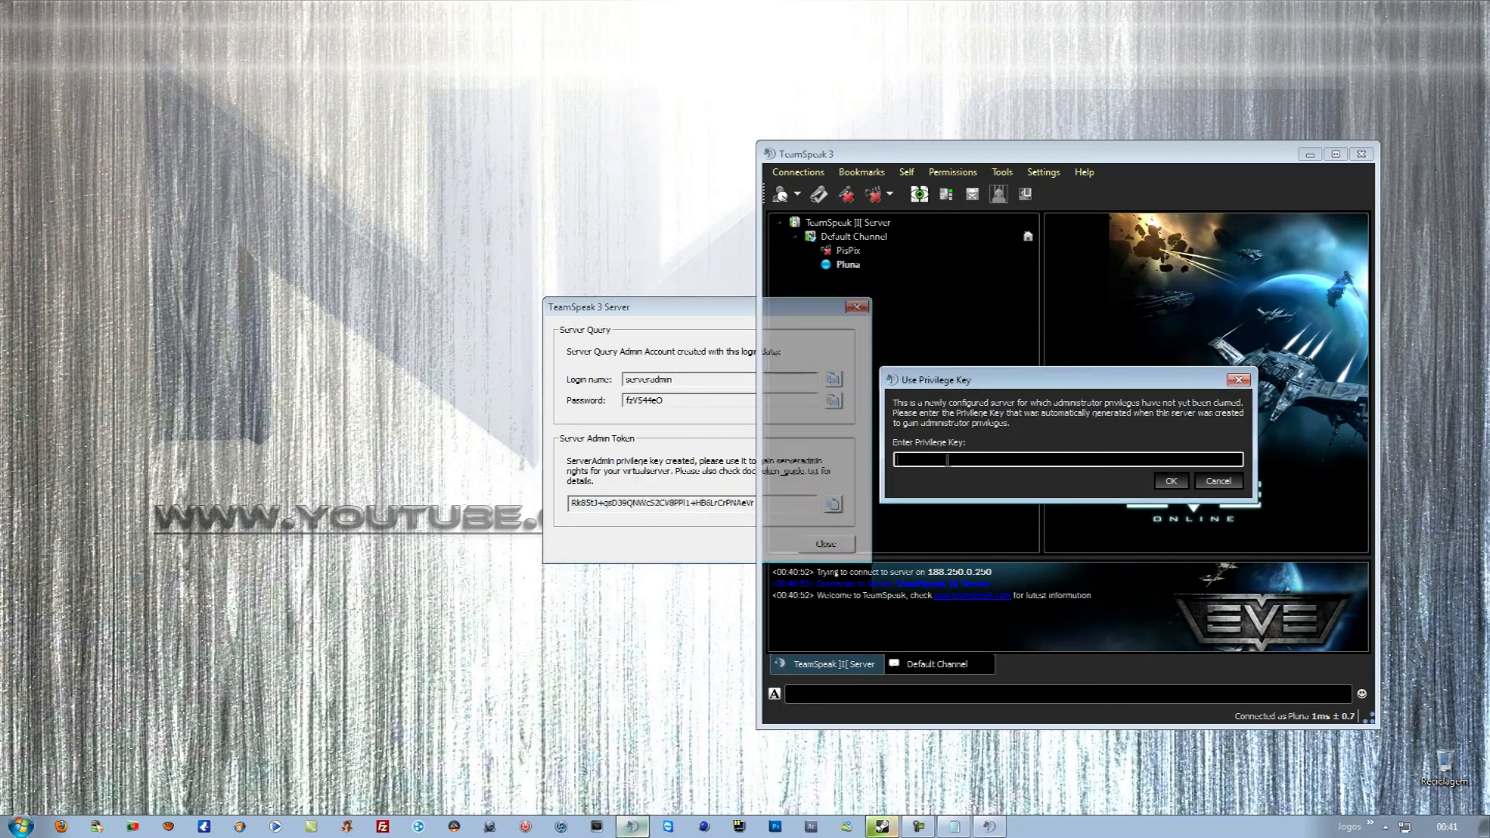
key(ctrl+v)
click(1171, 481)
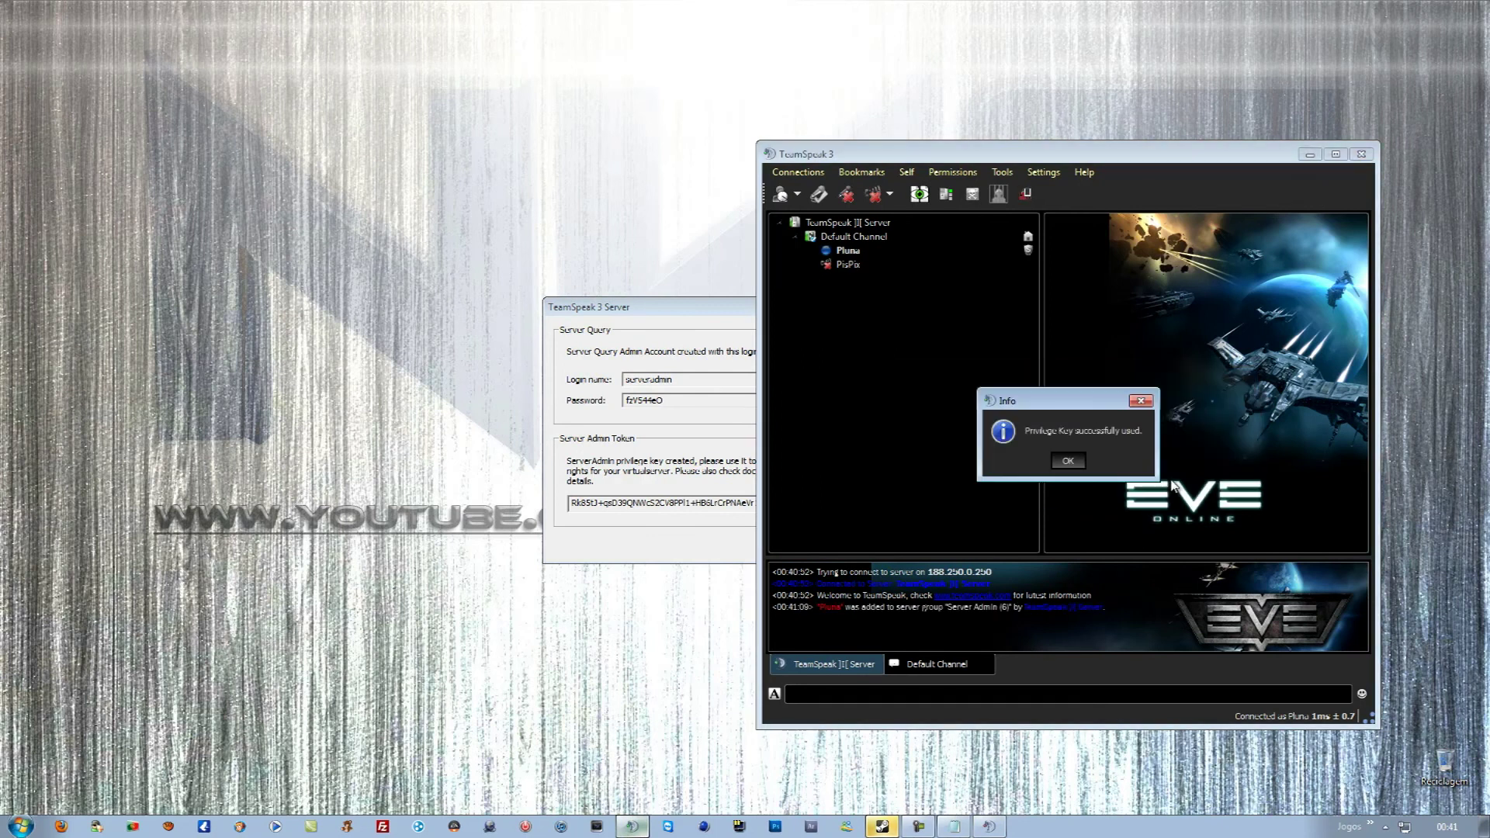
click(1067, 460)
Step: Check the connected user's and server's details and move the token window aside
click(863, 252)
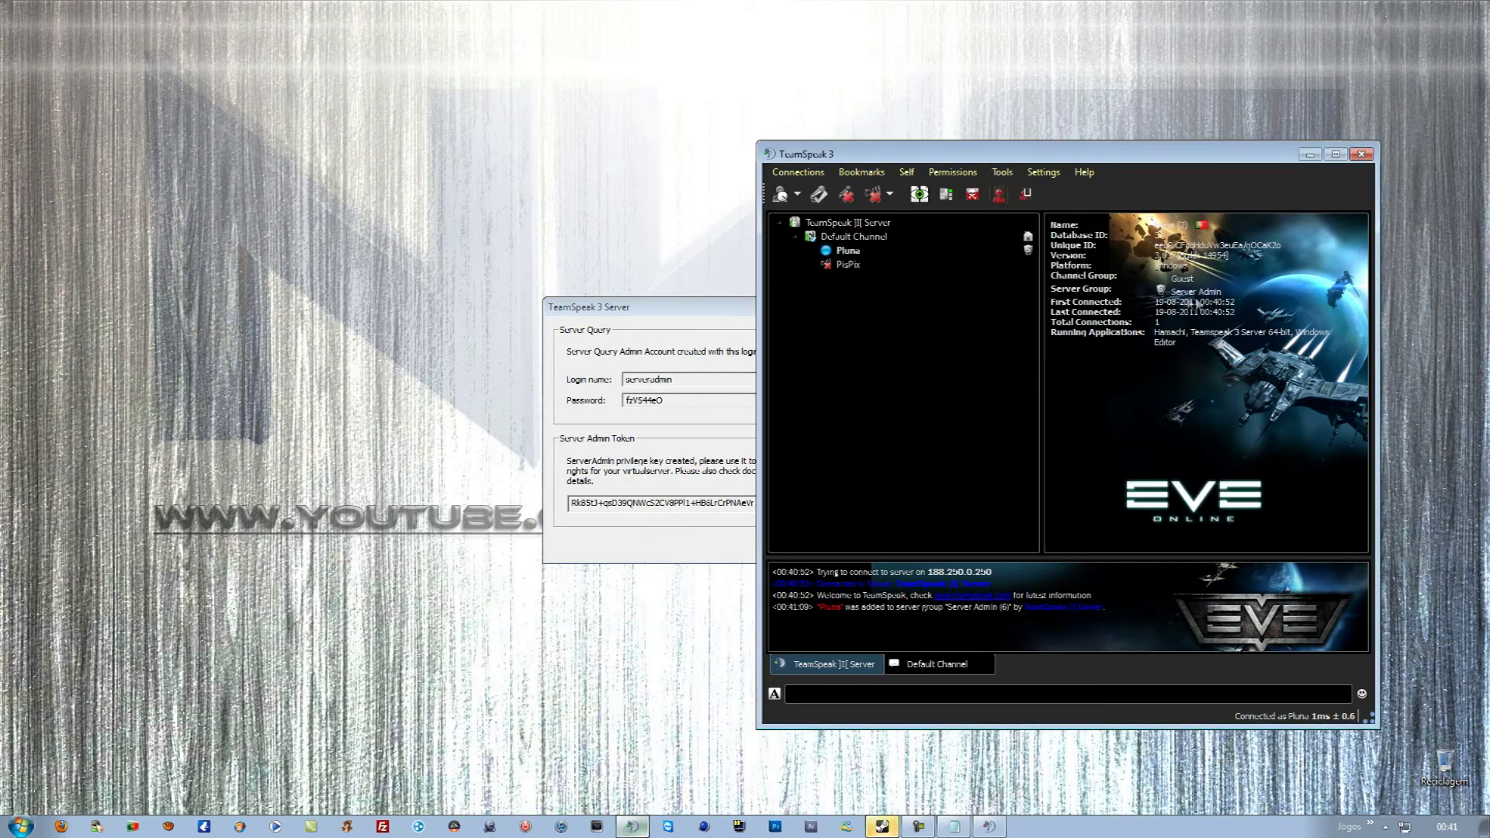
click(853, 236)
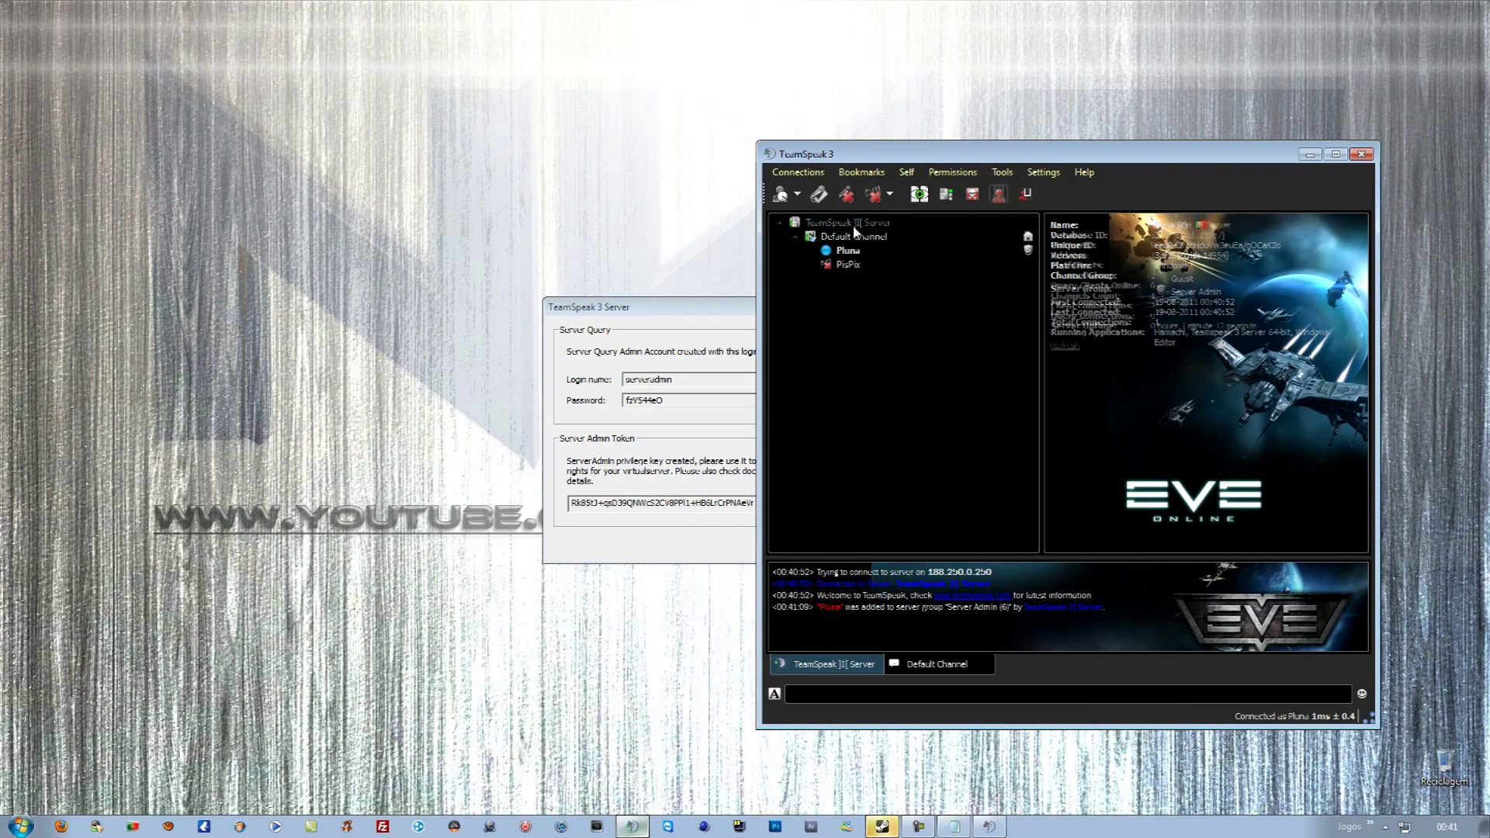
click(853, 223)
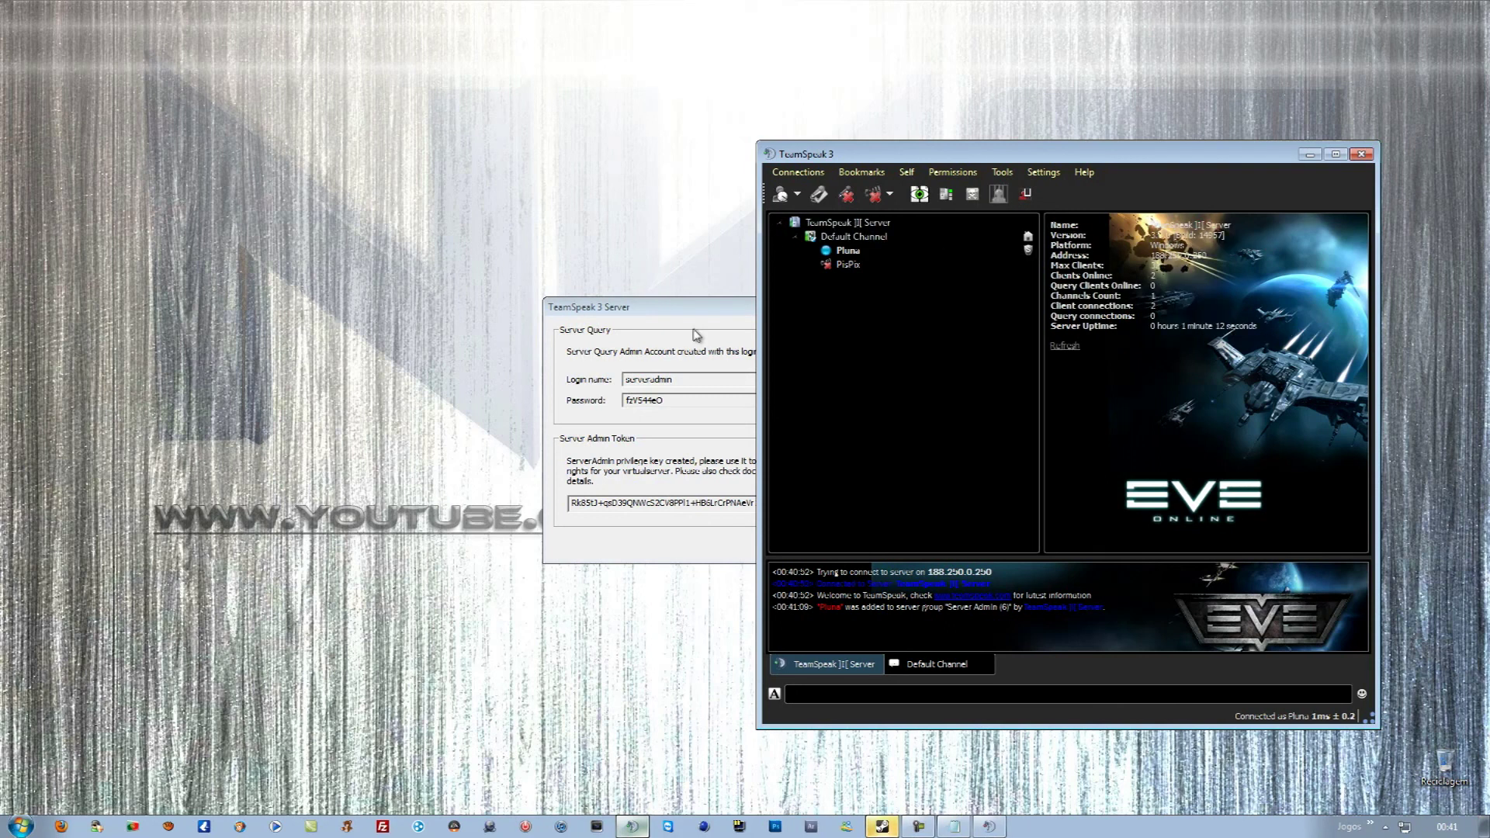
drag(690, 307, 545, 297)
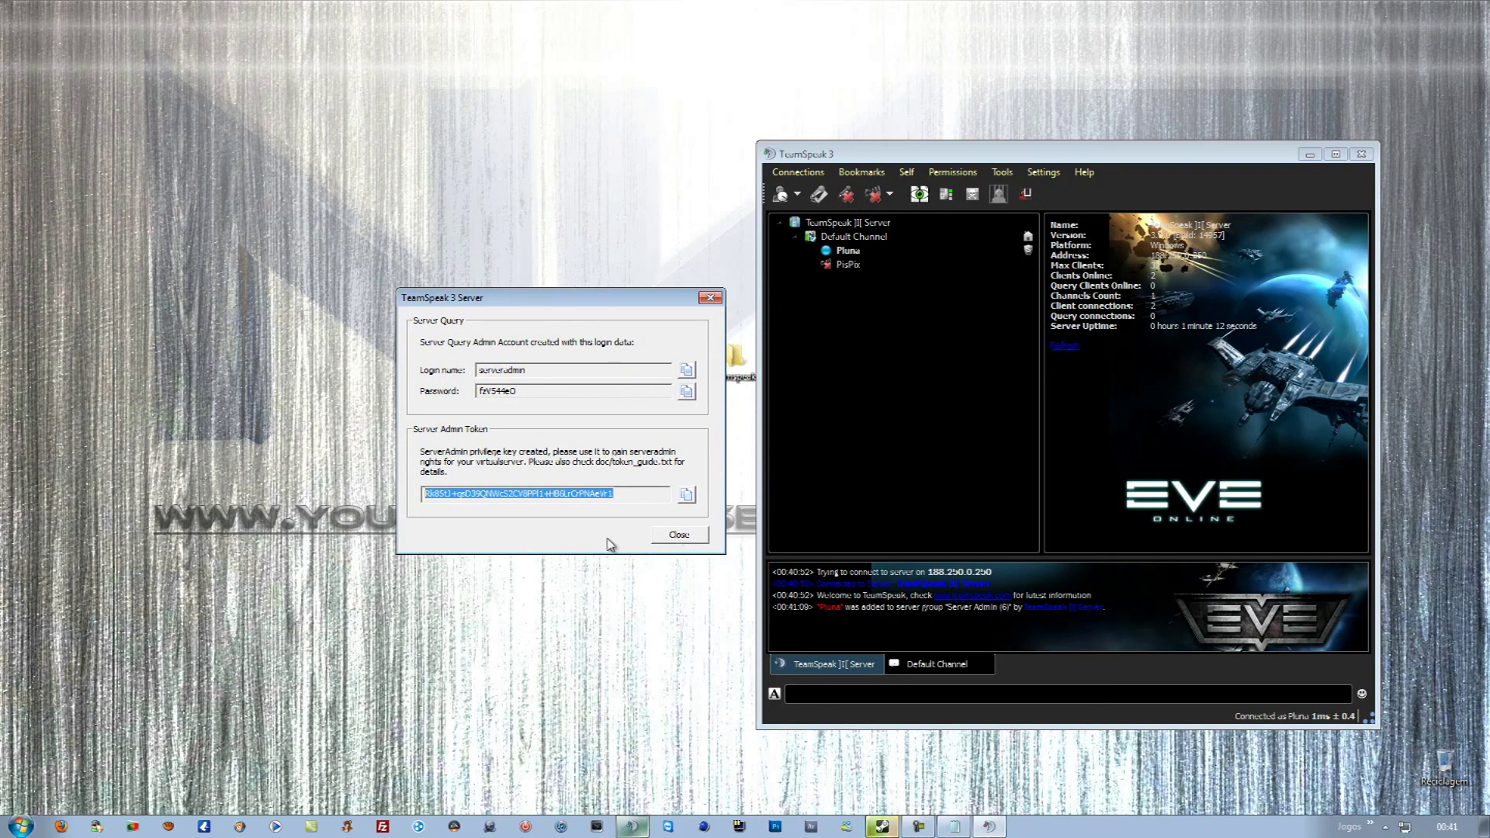
click(636, 496)
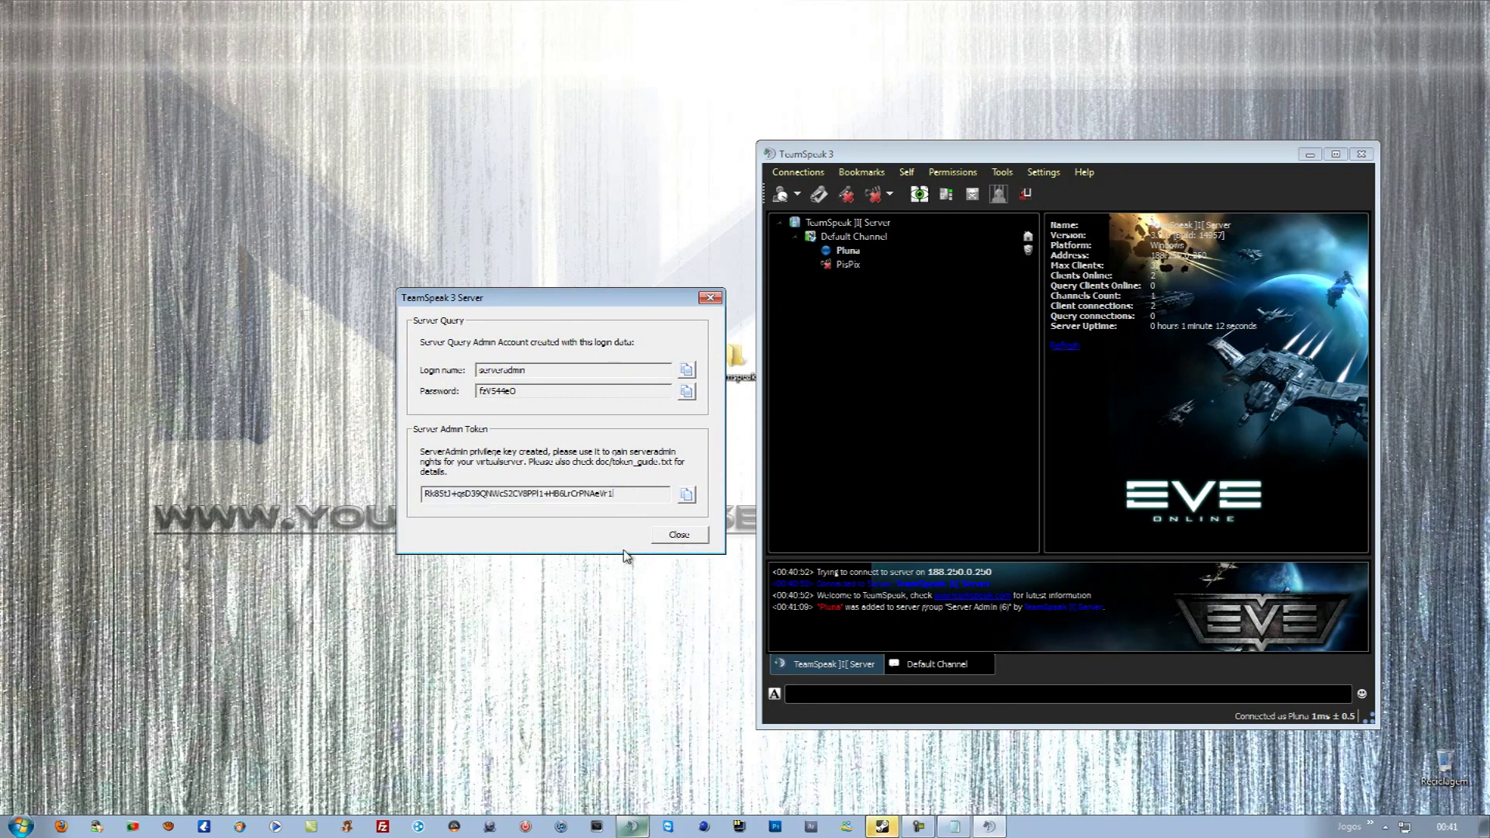